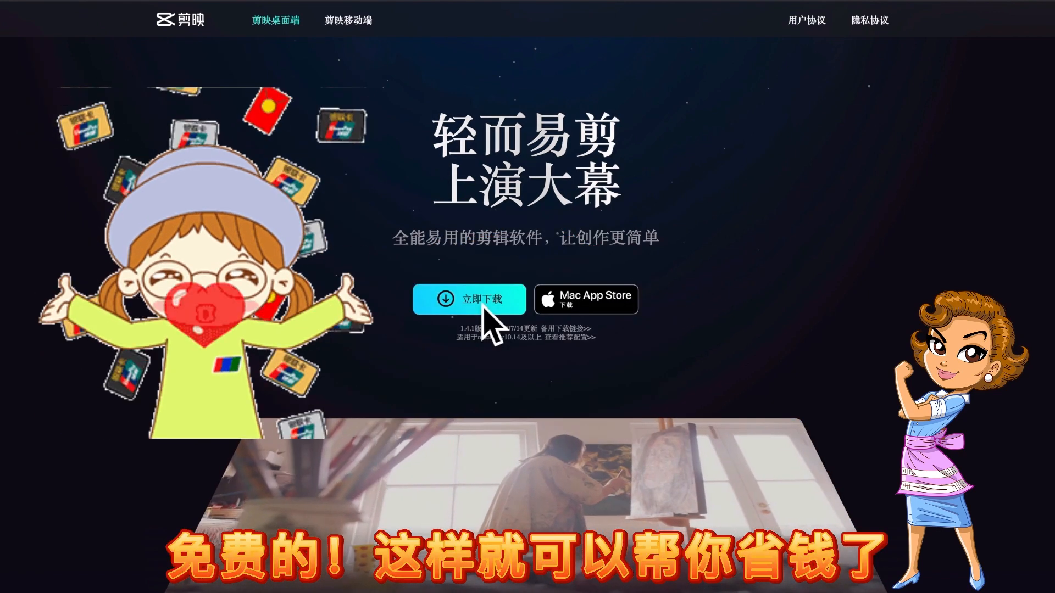
# Download the desktop edition of 剪映 from its website and launch 剪映专业版
pyautogui.click(483, 308)
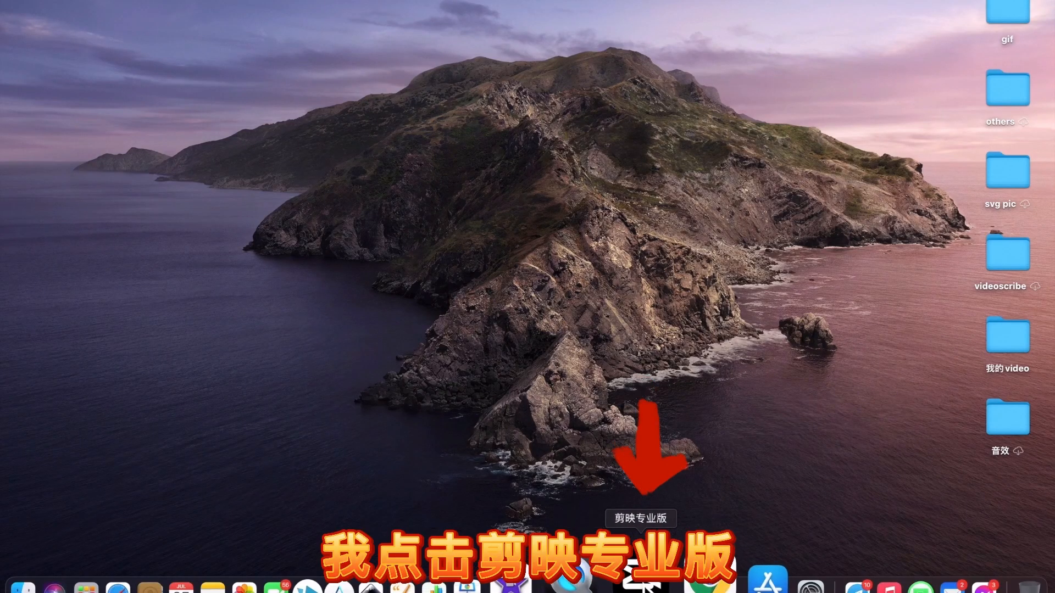
pyautogui.click(640, 577)
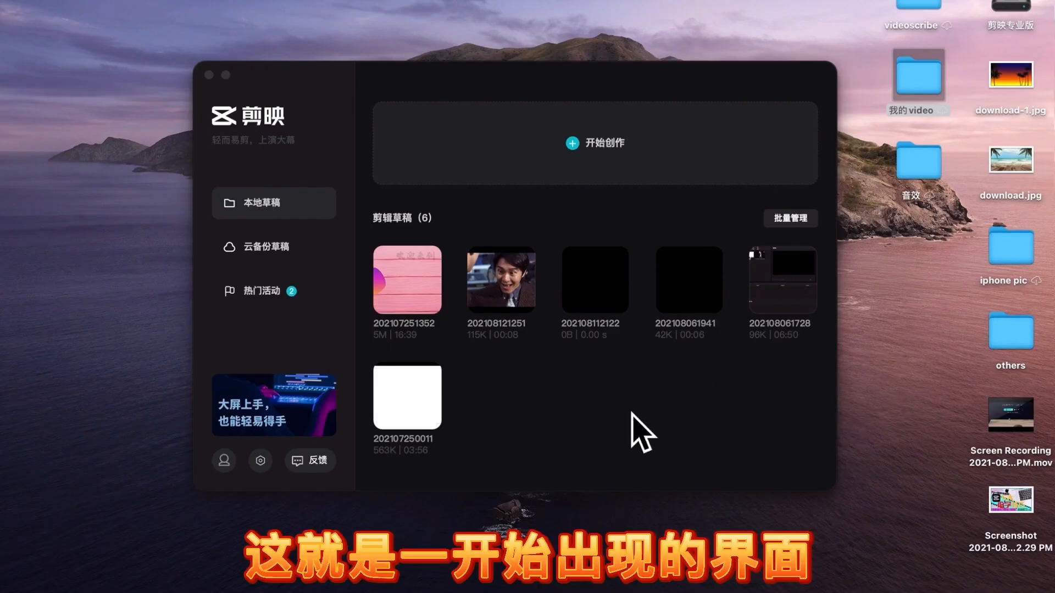
# Look through the settings options, the 云备份草稿 page and the 热门活动 page, and return to the local drafts
pyautogui.click(269, 462)
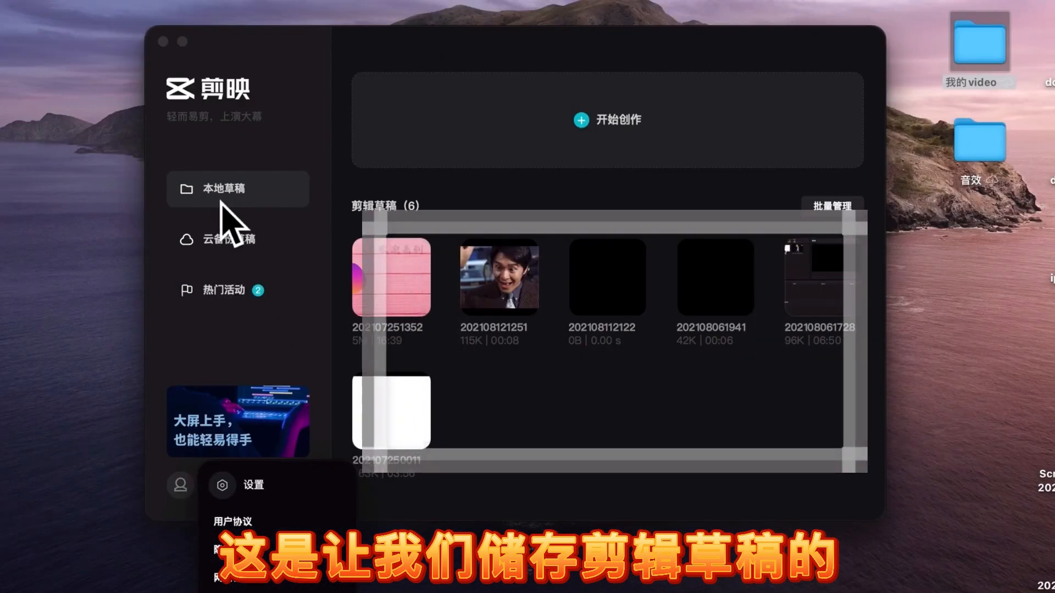
pyautogui.click(224, 242)
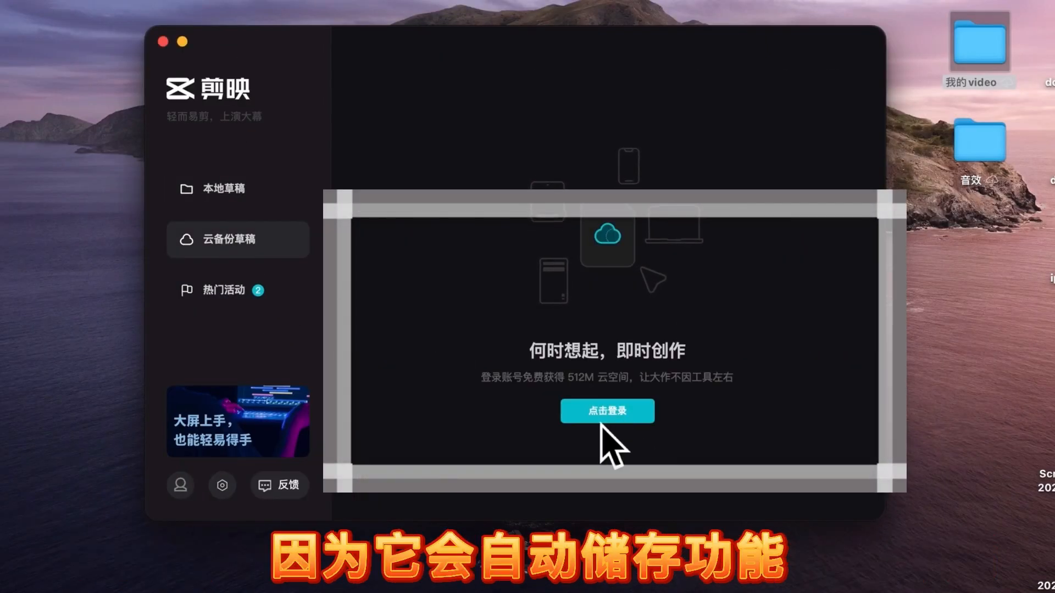
pyautogui.click(226, 292)
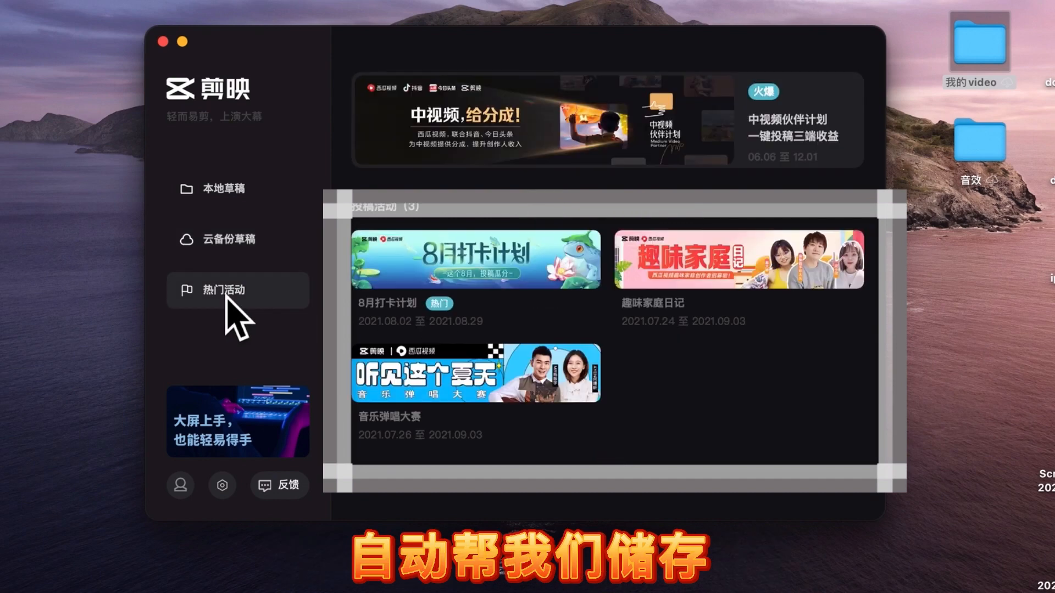
pyautogui.click(222, 197)
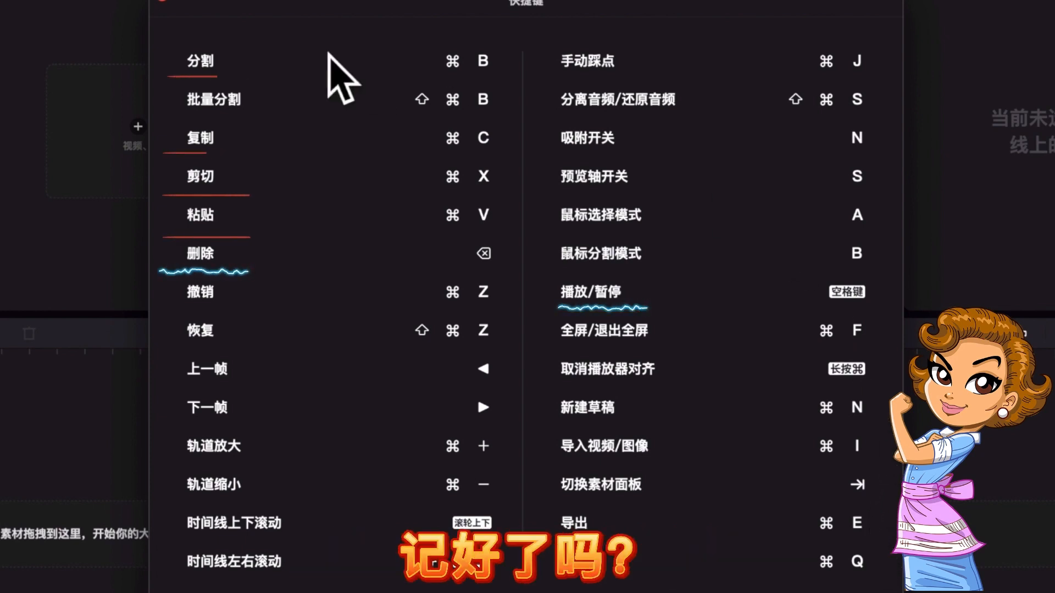
# Close the shortcut list and preview the round test-card and glitchy colour-bar clips of 故障动画 in the 素材库
pyautogui.click(160, 1)
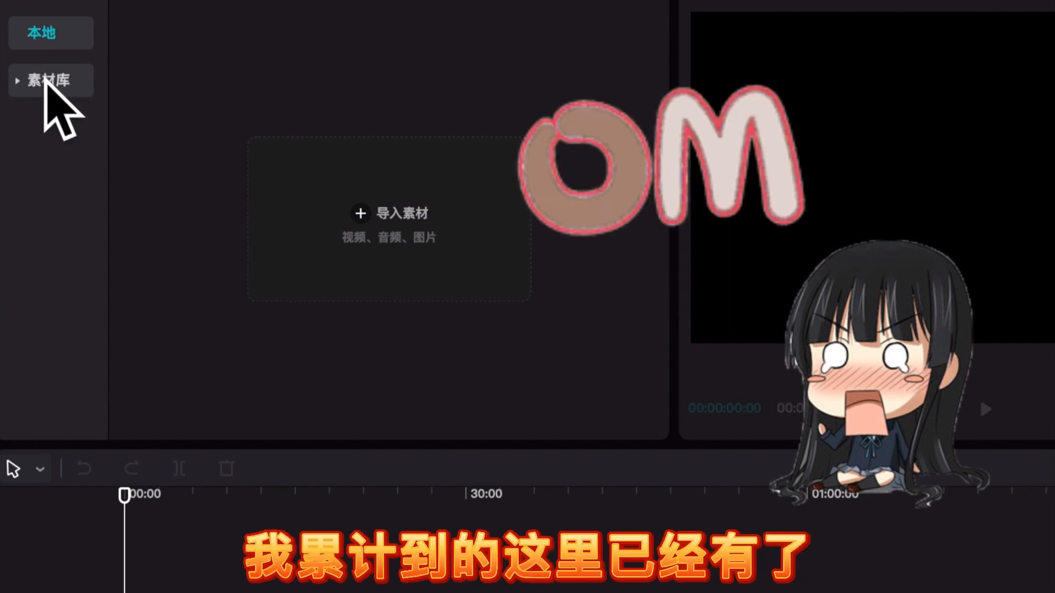
pyautogui.click(49, 80)
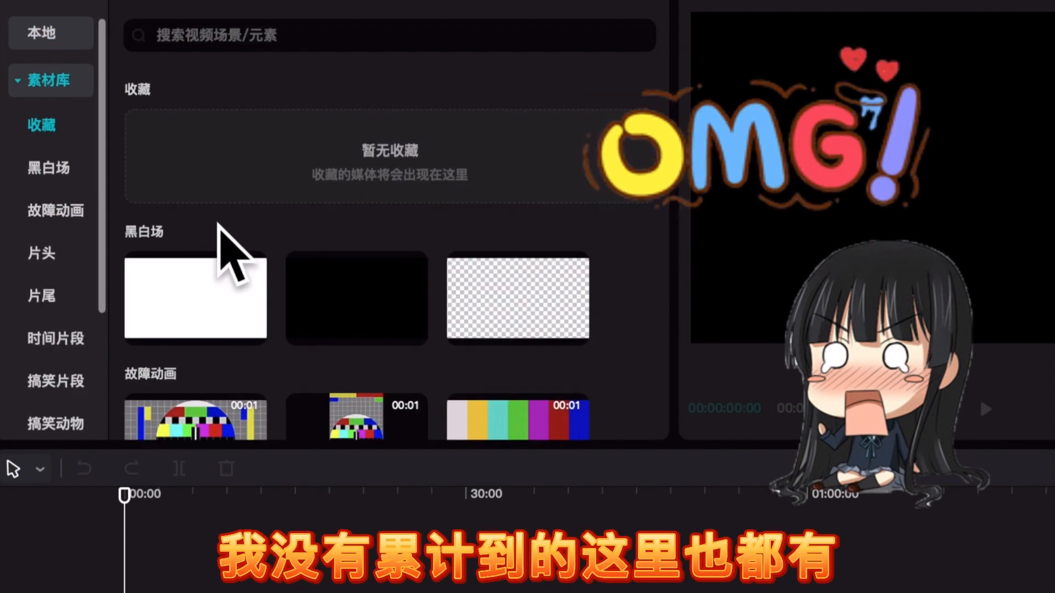
pyautogui.scroll(-1, 214, 325)
pyautogui.scroll(-3, 214, 317)
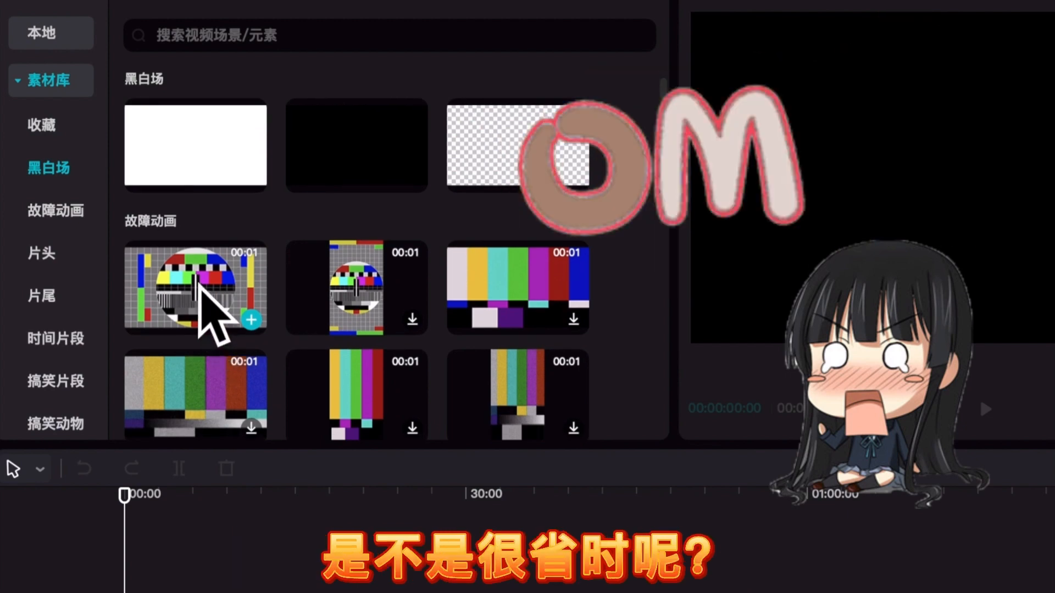
pyautogui.click(199, 283)
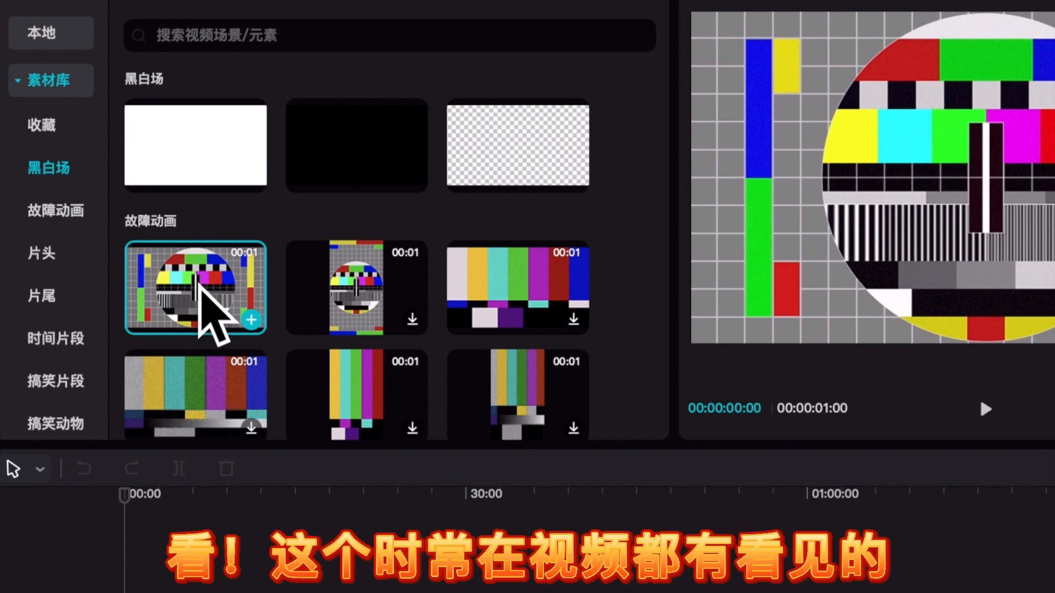
pyautogui.scroll(-3, 330, 329)
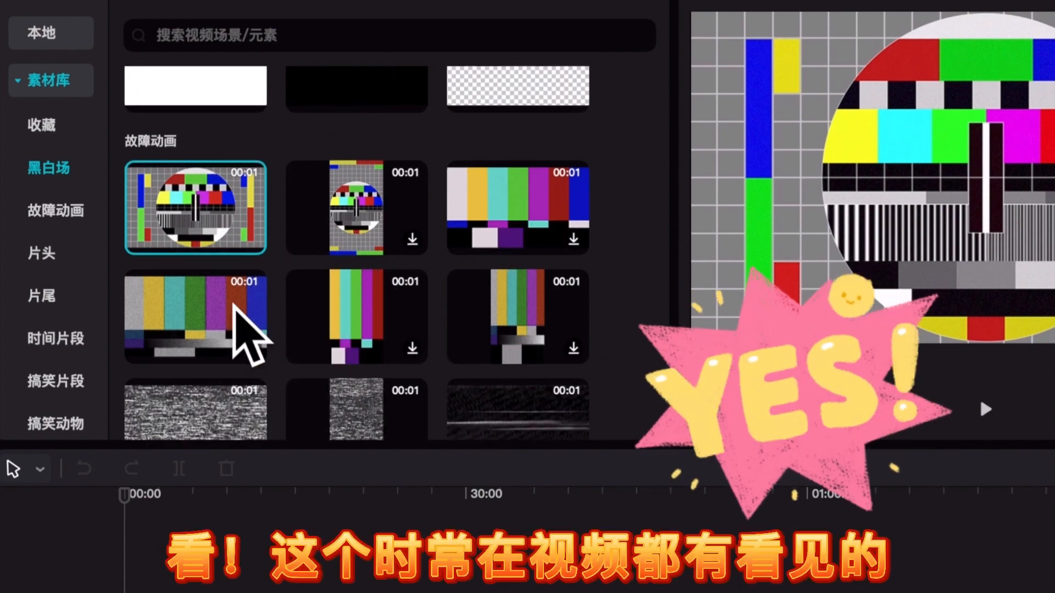
pyautogui.click(234, 308)
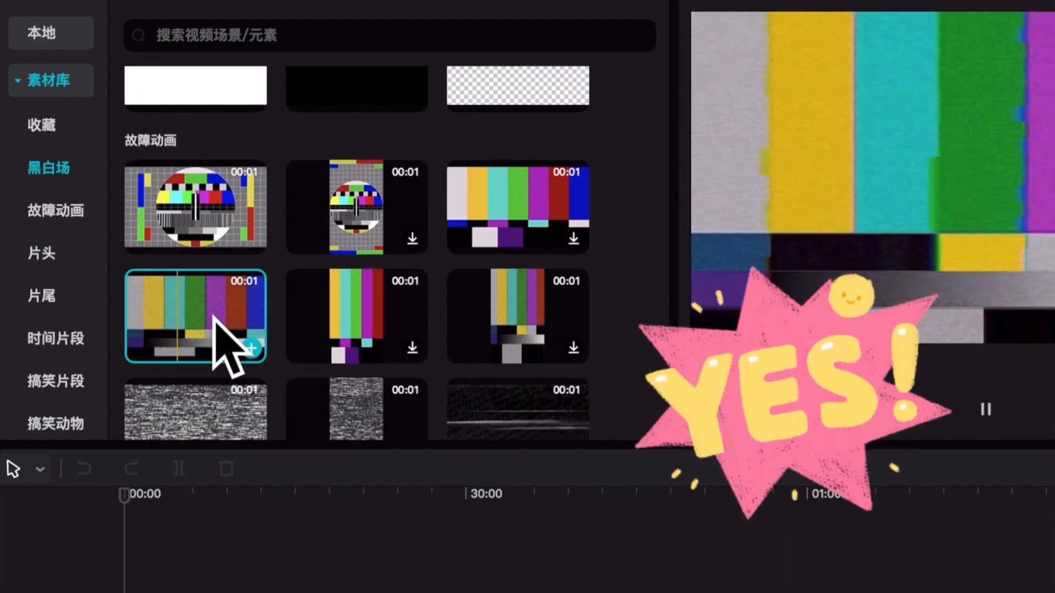
# Preview the LOADING and film-countdown clips of 片头 and the ONE HOUR LATER clip of 时间片段
pyautogui.scroll(-8, 213, 330)
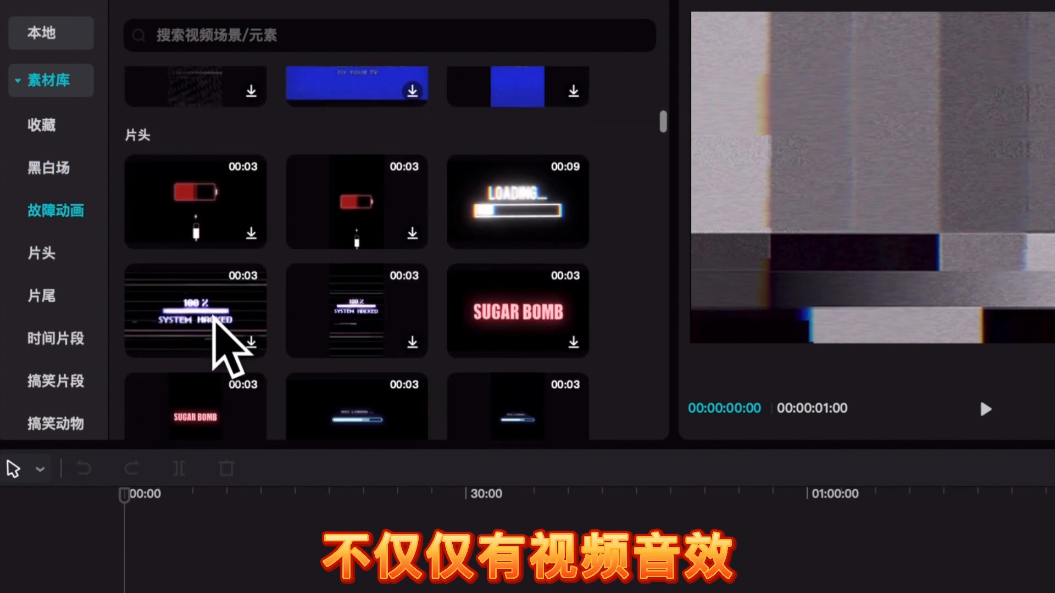
pyautogui.click(480, 191)
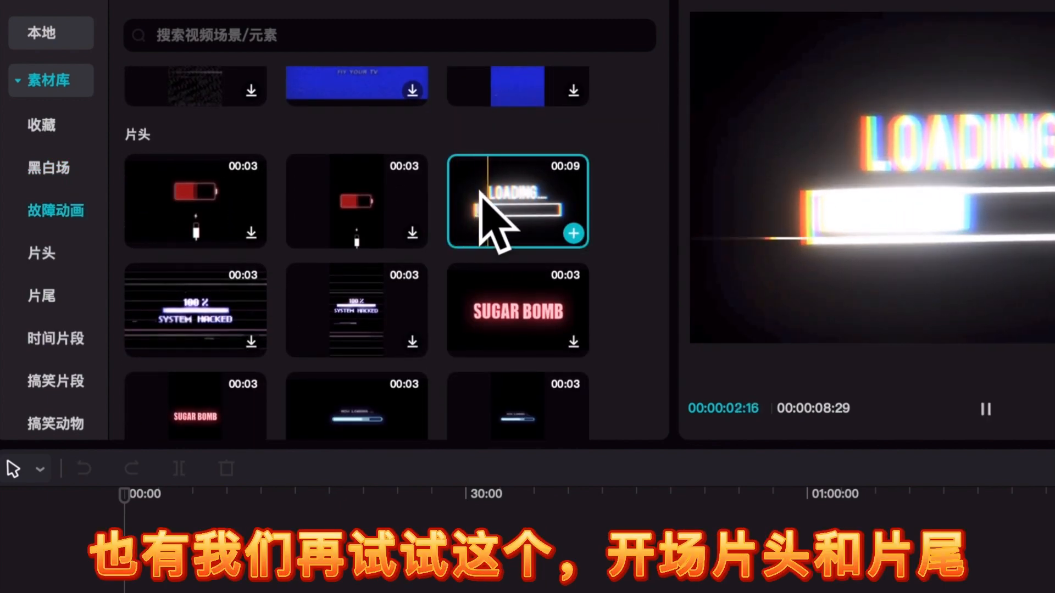
pyautogui.scroll(-5, 313, 346)
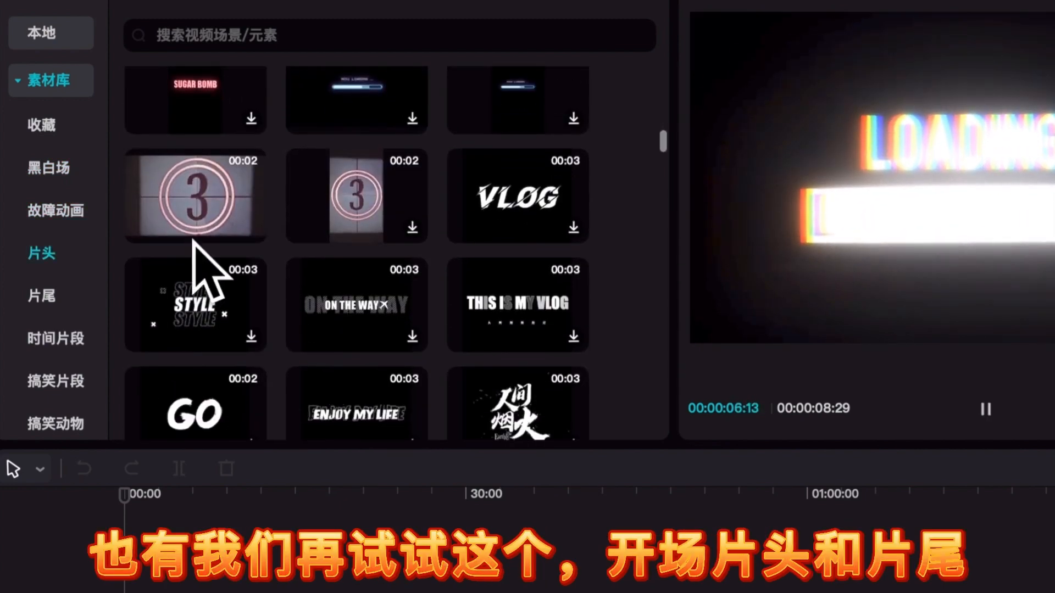
pyautogui.click(189, 225)
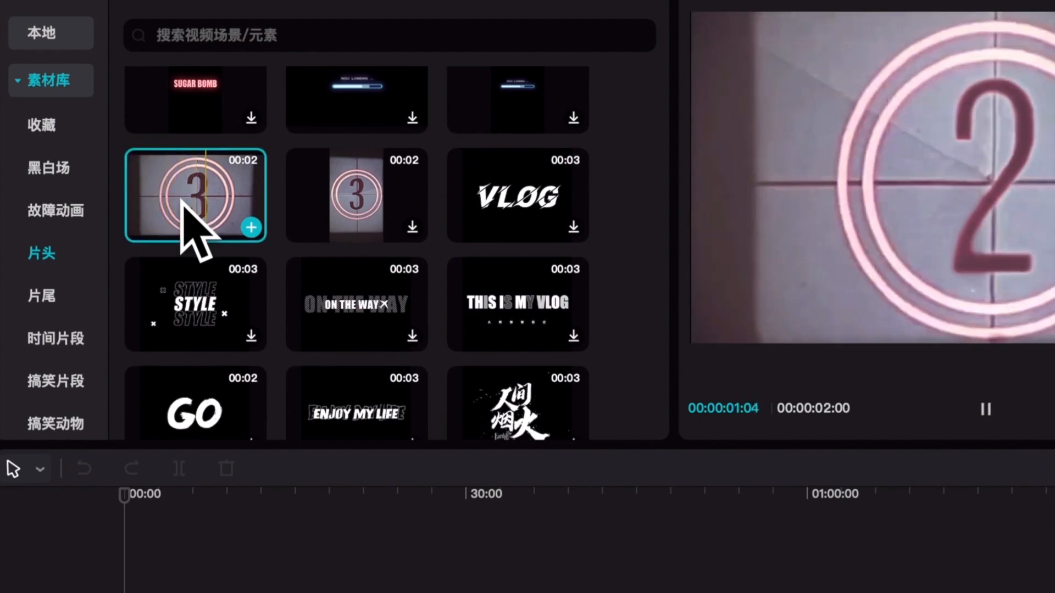
pyautogui.scroll(-10, 188, 228)
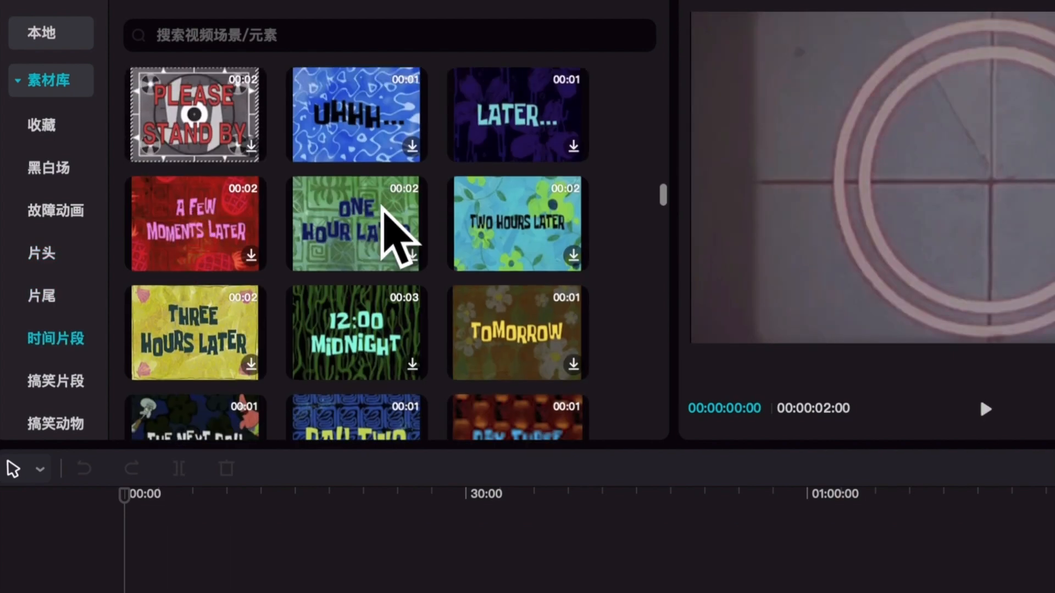
pyautogui.click(349, 226)
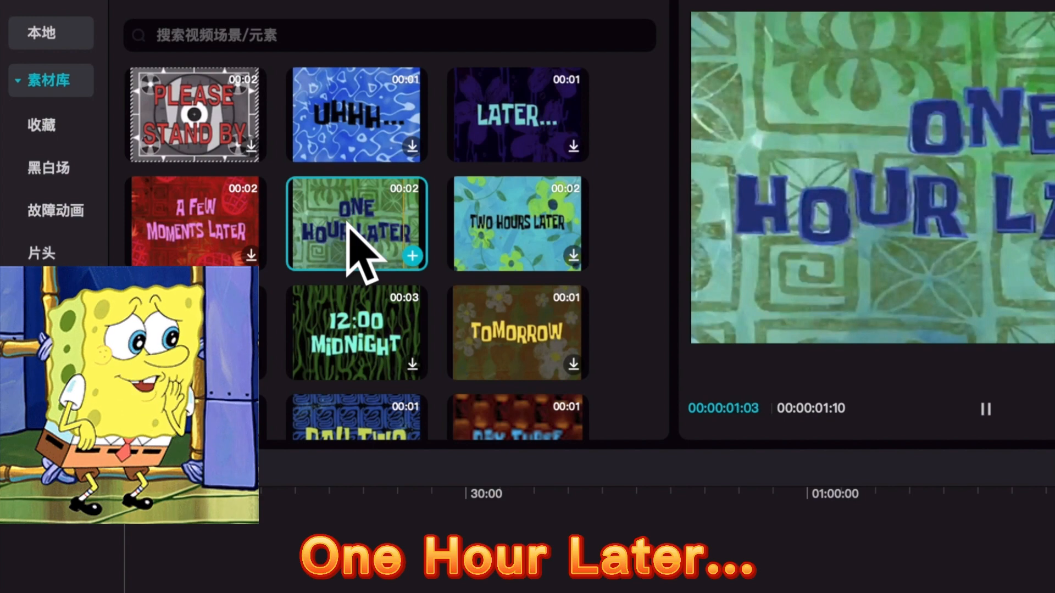
# Browse the 搞笑片段 clips and preview the 3-second clip of the curly-haired child at the end of the category
pyautogui.scroll(-10, 348, 225)
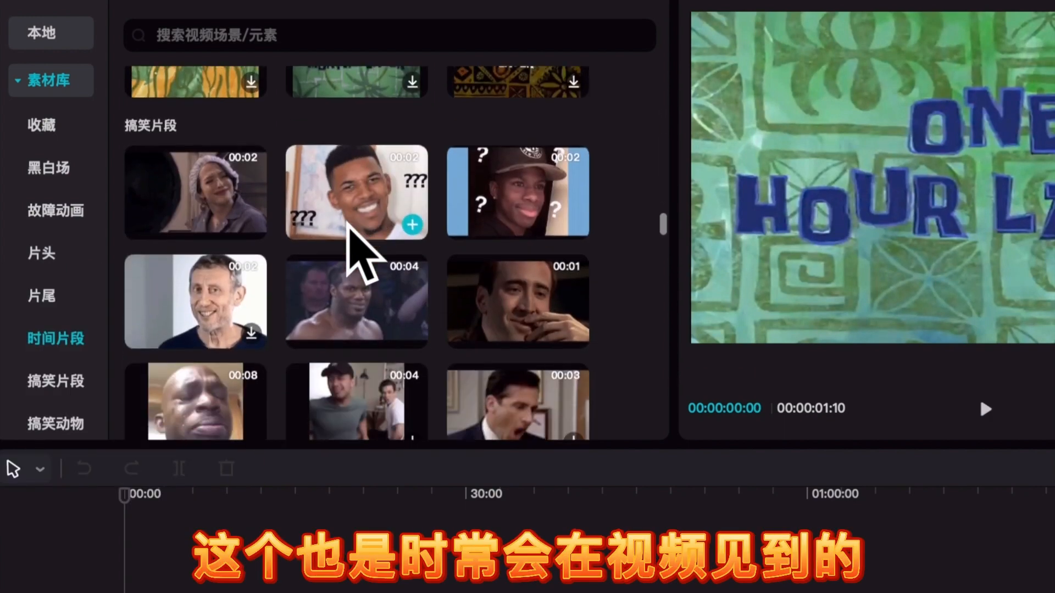
pyautogui.scroll(-10, 349, 225)
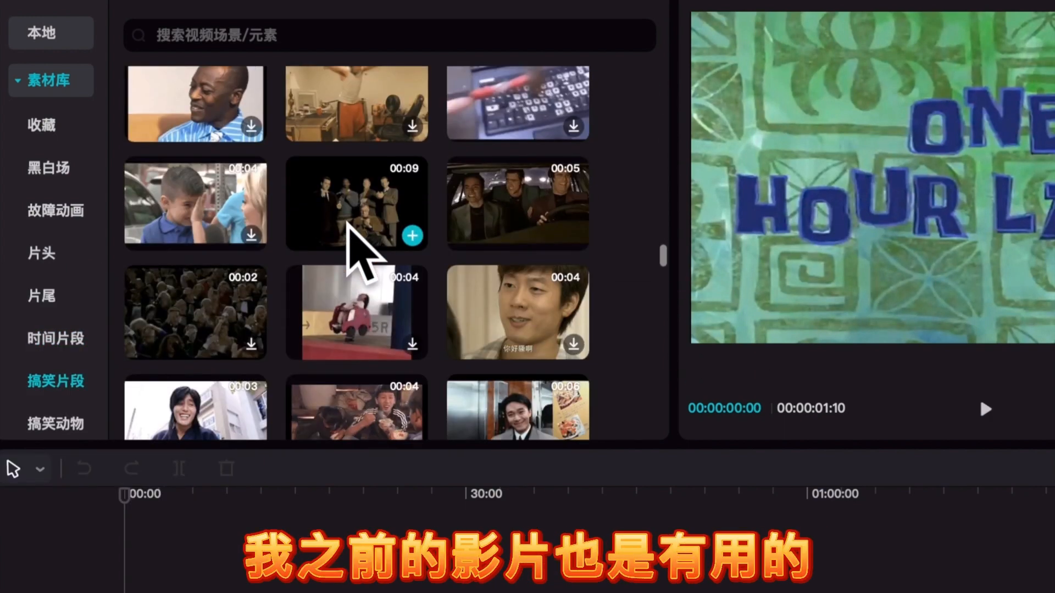
pyautogui.scroll(-5, 349, 225)
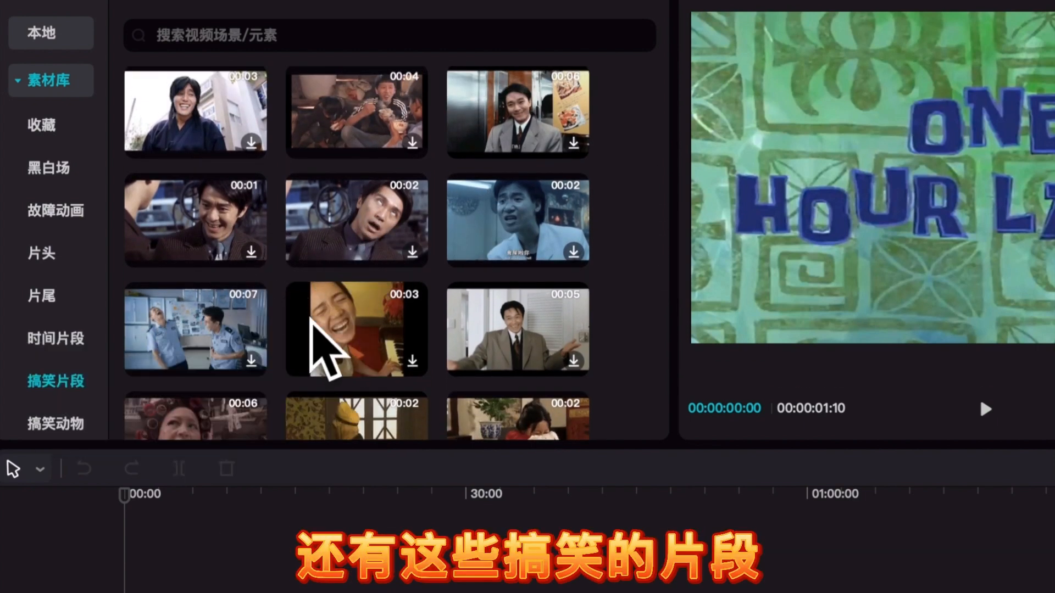
pyautogui.scroll(-1, 331, 323)
pyautogui.scroll(-5, 331, 324)
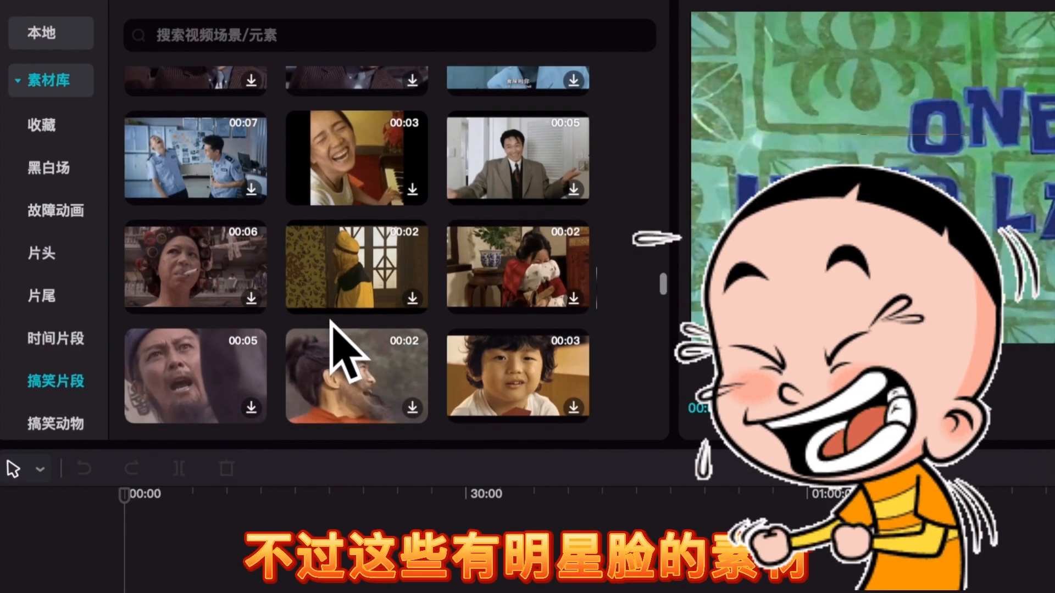
pyautogui.scroll(-1, 331, 324)
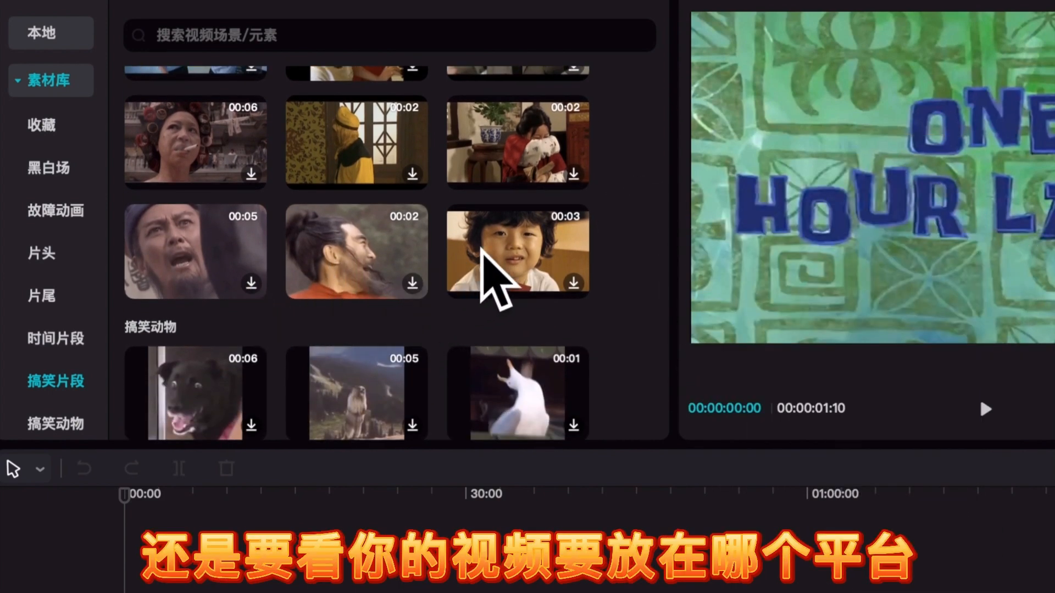
pyautogui.click(482, 249)
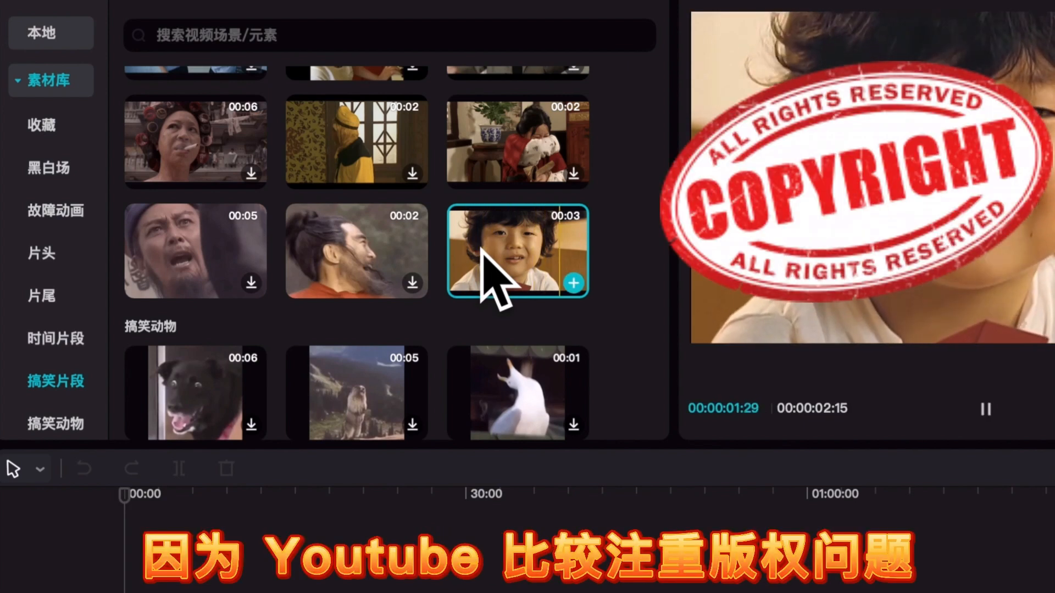
# Preview the black dog clip and the white bird clip of the 搞笑动物 category
pyautogui.scroll(-4, 435, 330)
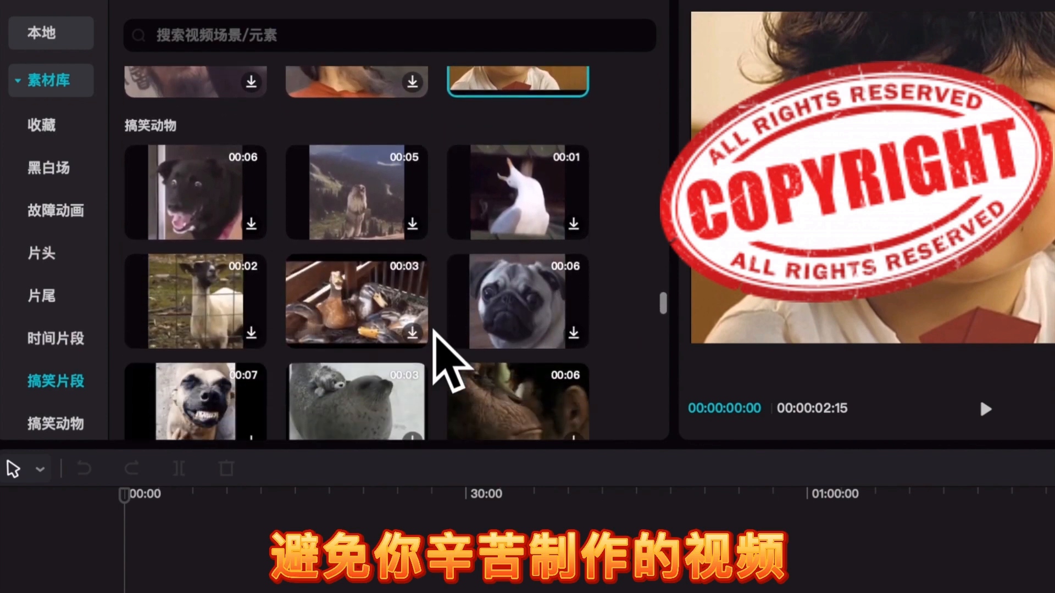
pyautogui.click(175, 175)
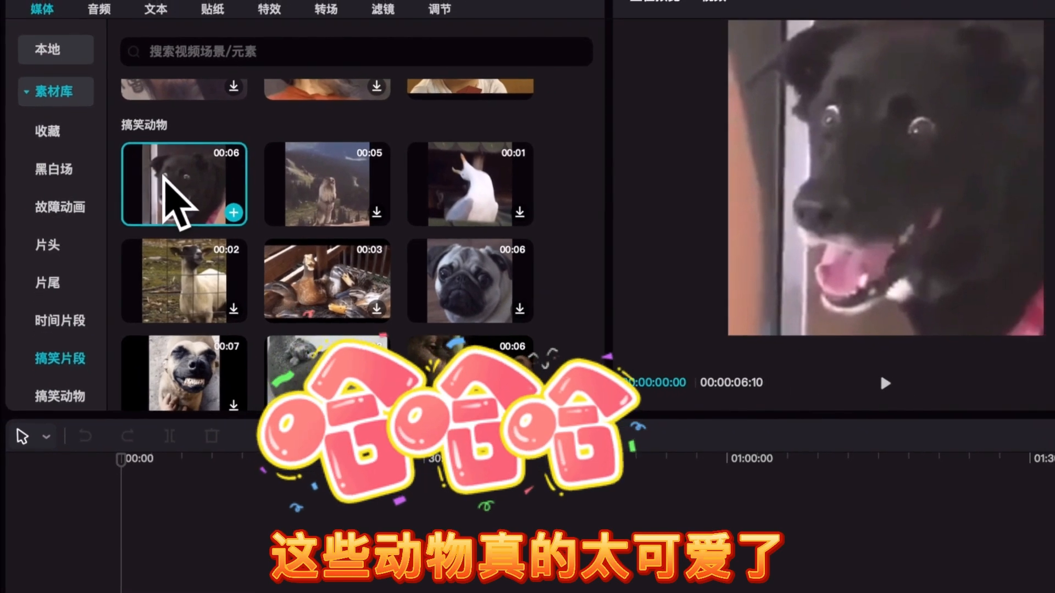
pyautogui.click(446, 174)
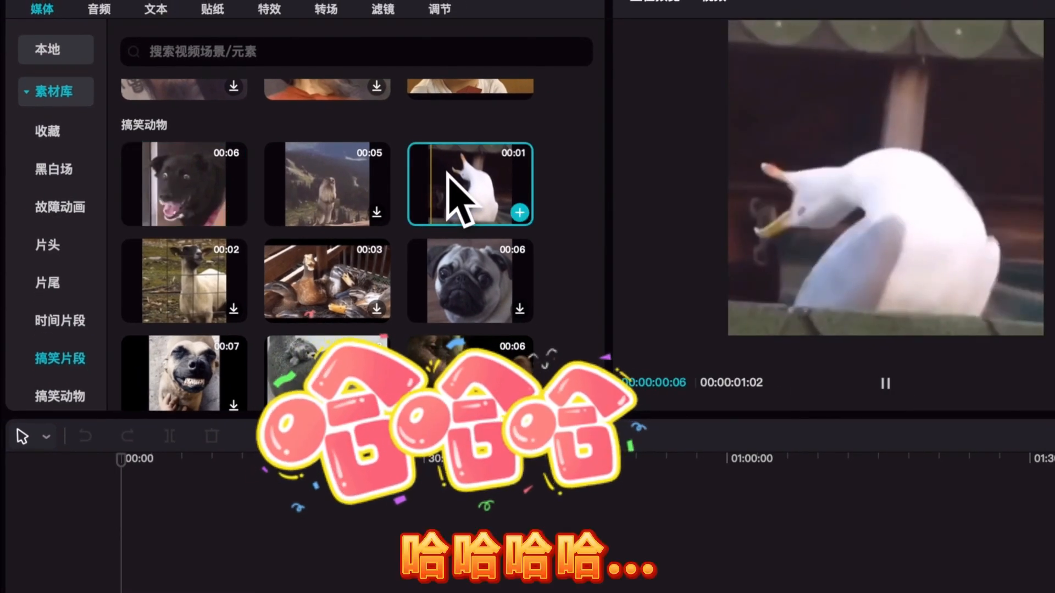
# Find the starry-sky clip at the end of the 蒸汽波动画 category and place it at the start of the timeline
pyautogui.scroll(-10, 401, 330)
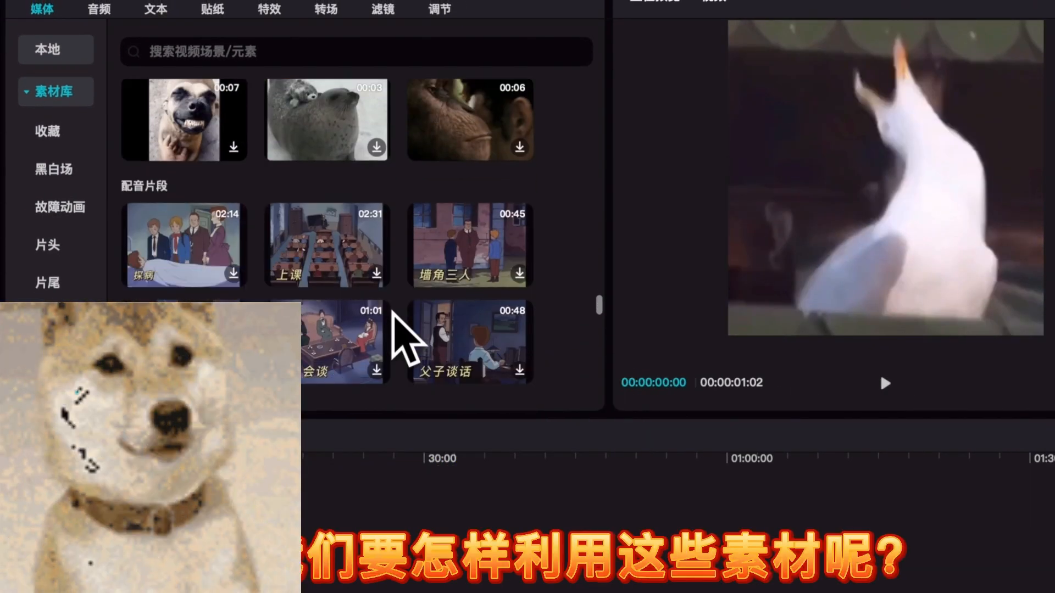
pyautogui.scroll(-10, 189, 302)
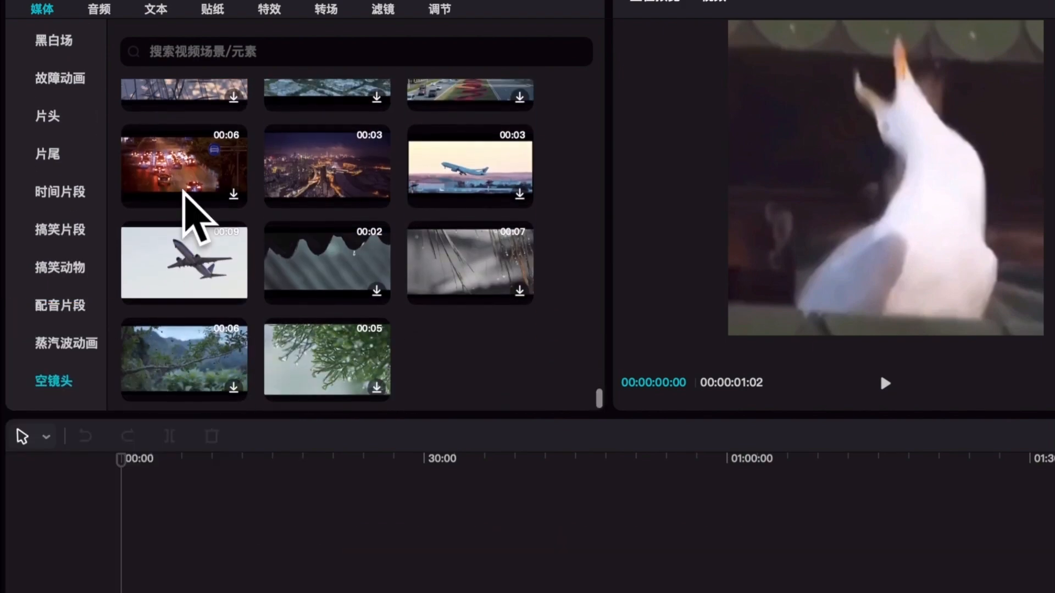
pyautogui.scroll(5, 188, 212)
pyautogui.click(165, 108)
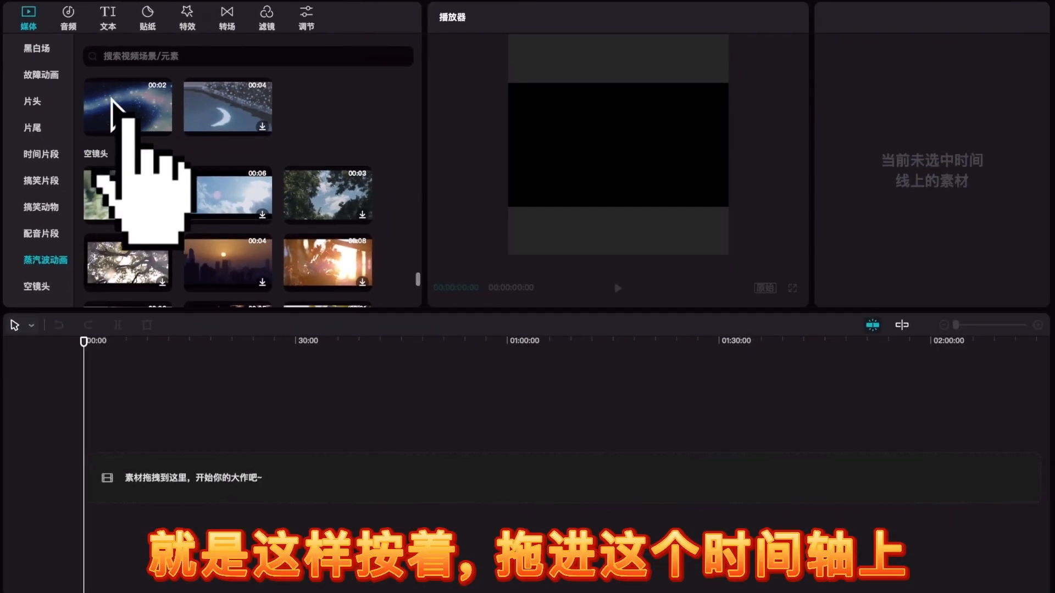
pyautogui.moveTo(163, 372); pyautogui.dragTo(106, 483)
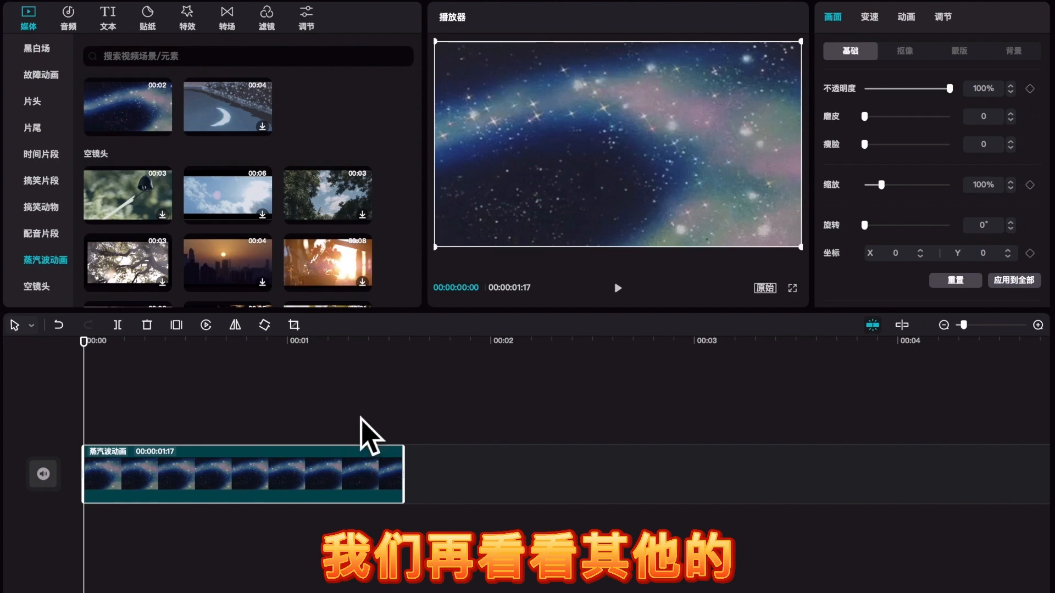
# Preview the 7-second grinning dog clip of 搞笑动物 and add it to the timeline directly after the starry-sky clip
pyautogui.scroll(10, 294, 129)
pyautogui.click(137, 219)
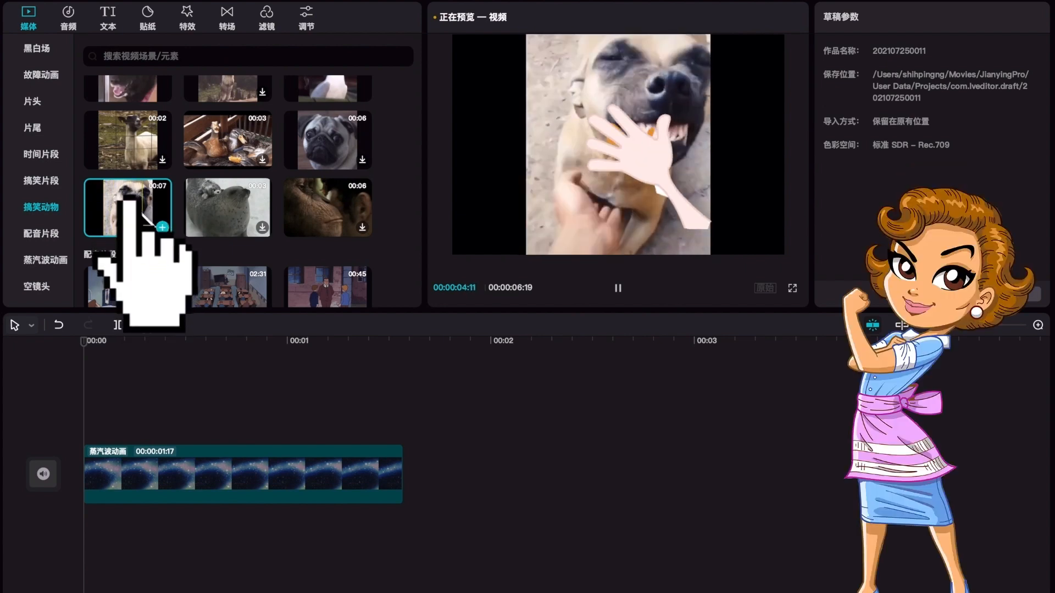
pyautogui.moveTo(142, 213); pyautogui.dragTo(422, 477)
# Check both clips along the timeline and enlarge the timeline scale slightly so they are shown longer
pyautogui.hscroll(15, 451, 580)
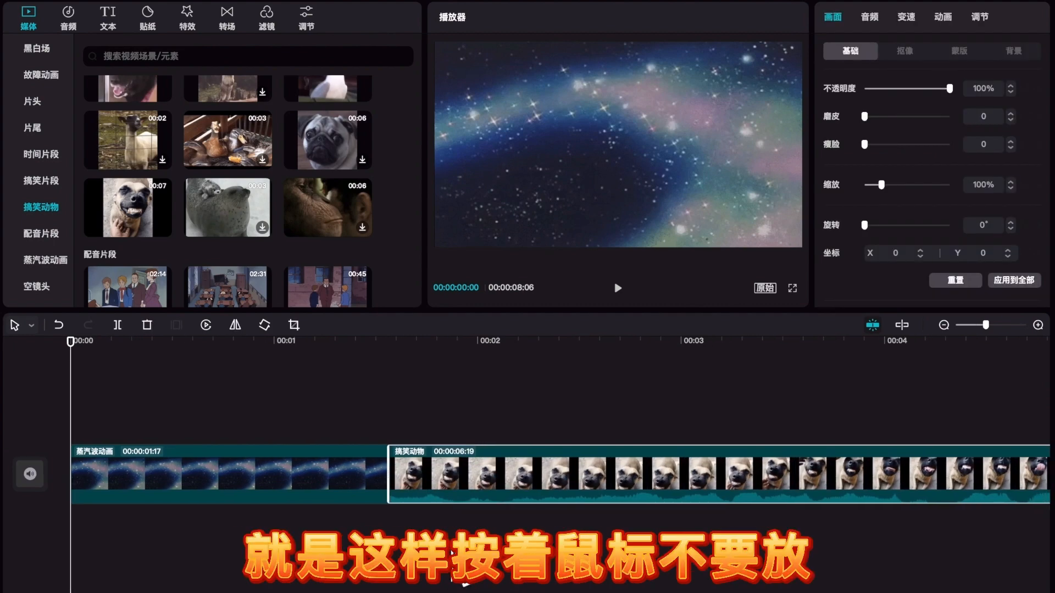
pyautogui.hscroll(-15, 459, 560)
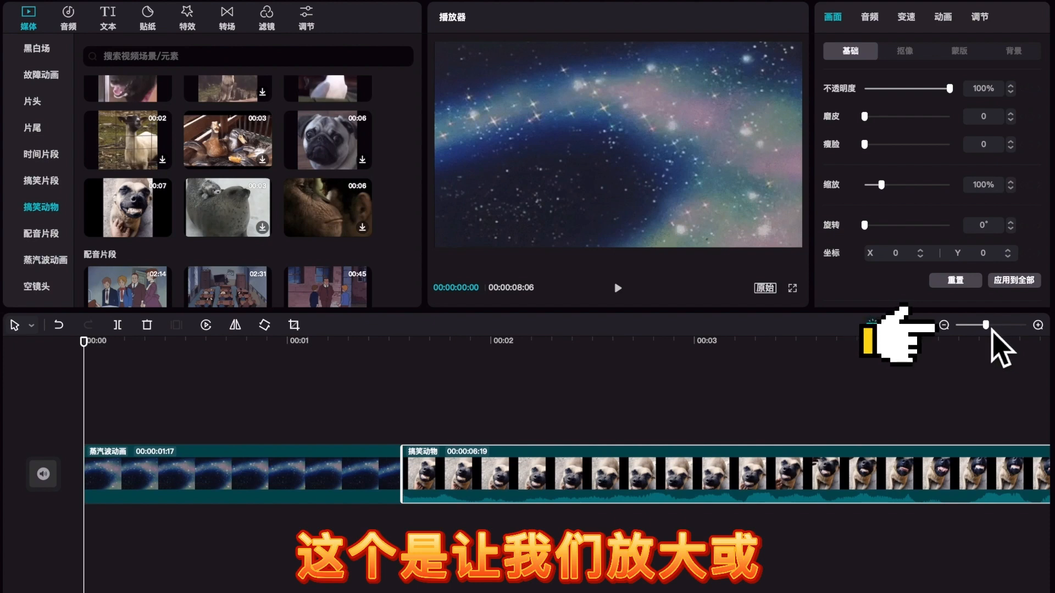
pyautogui.moveTo(992, 331)
pyautogui.mouseDown()
pyautogui.moveTo(966, 331)
pyautogui.moveTo(1000, 334)
pyautogui.mouseUp()
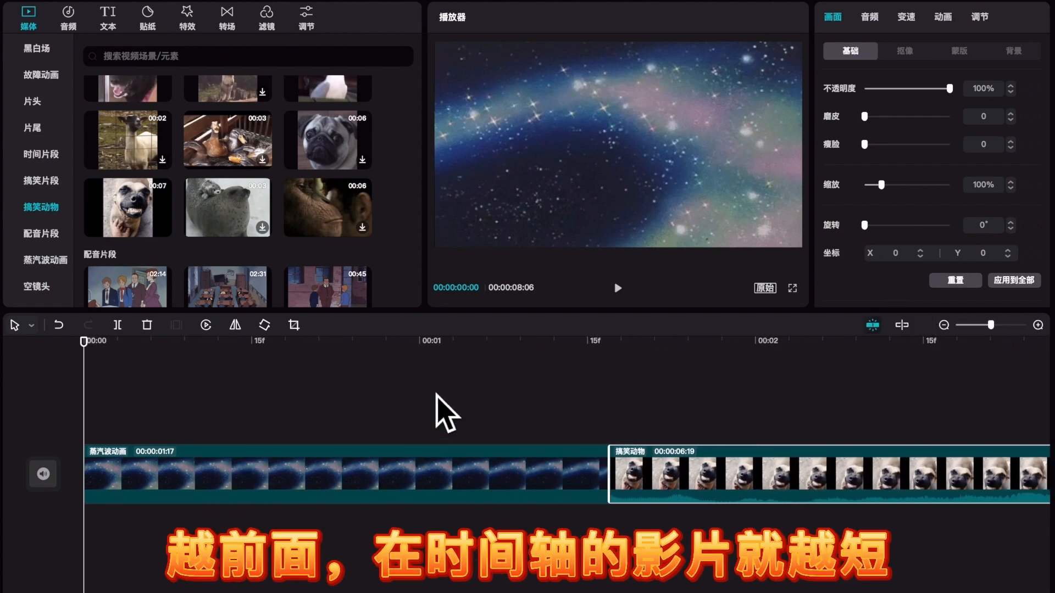
# Scrub through the starry-sky clip back to its beginning and play both timeline clips
pyautogui.click(409, 393)
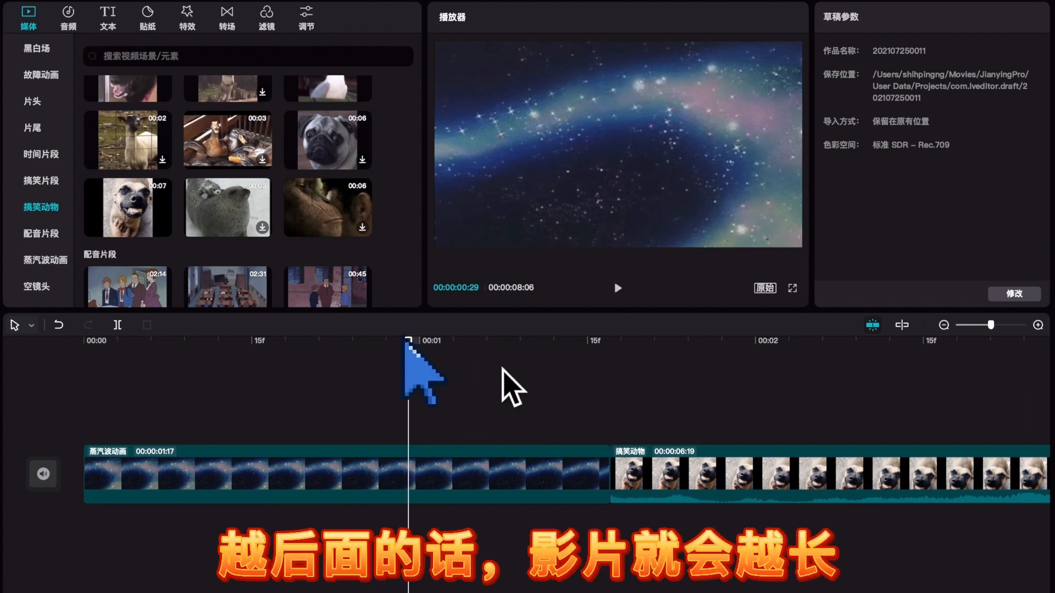
pyautogui.moveTo(407, 340); pyautogui.dragTo(95, 340)
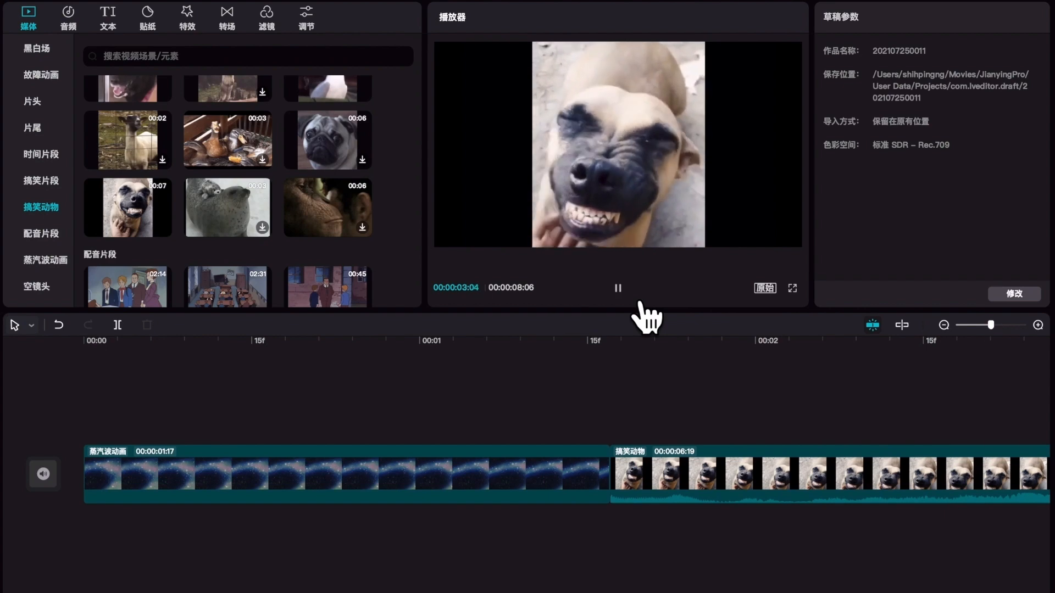
pyautogui.press('space')
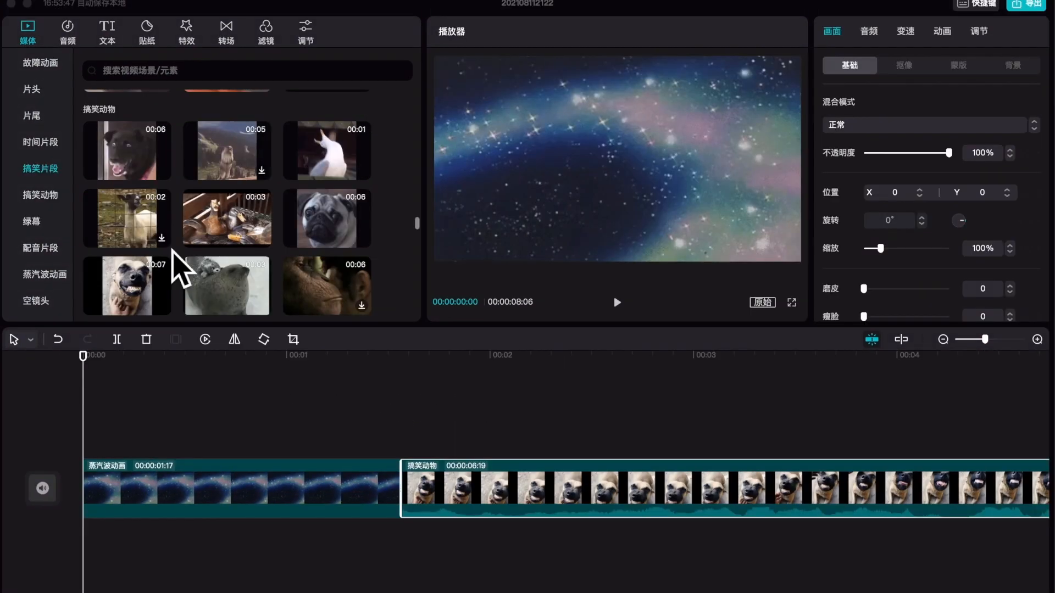
# Preview the 3-second and 4-second red curtain clips and the 8-second whale clip of the 绿幕 category
pyautogui.scroll(-5, 175, 269)
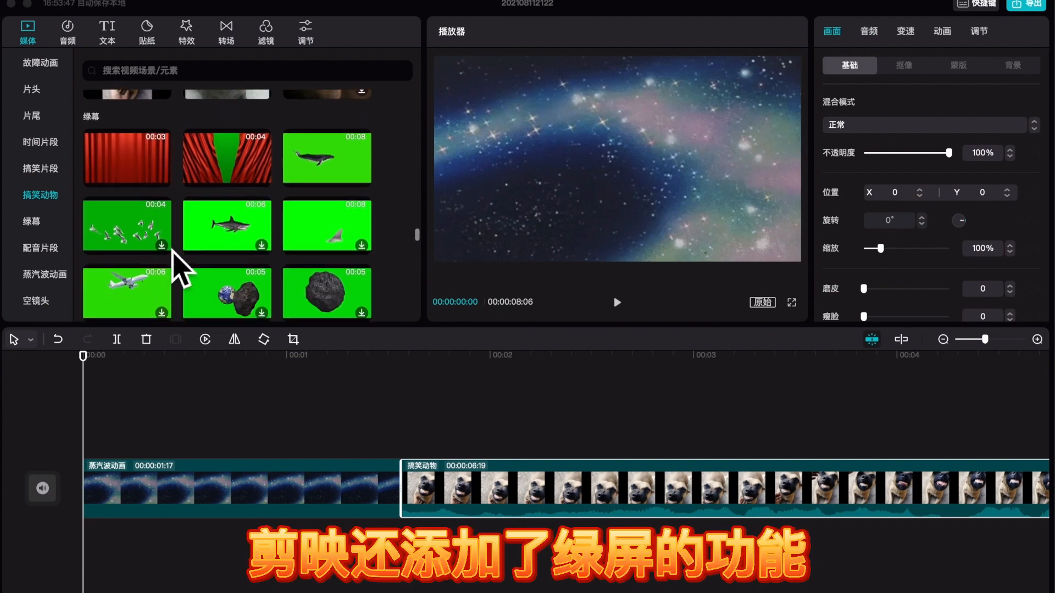
pyautogui.click(136, 138)
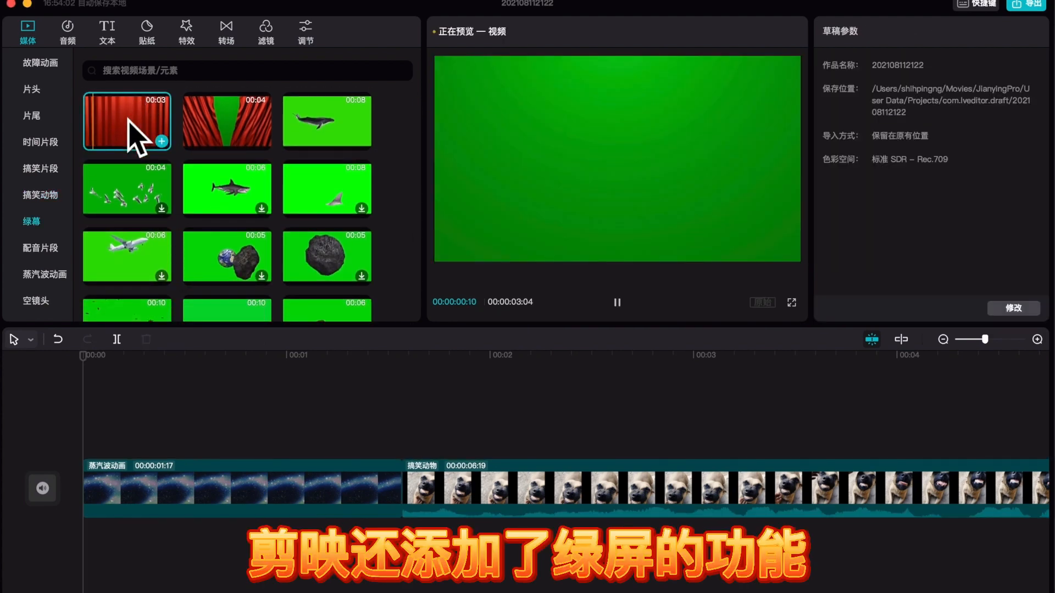
pyautogui.click(238, 147)
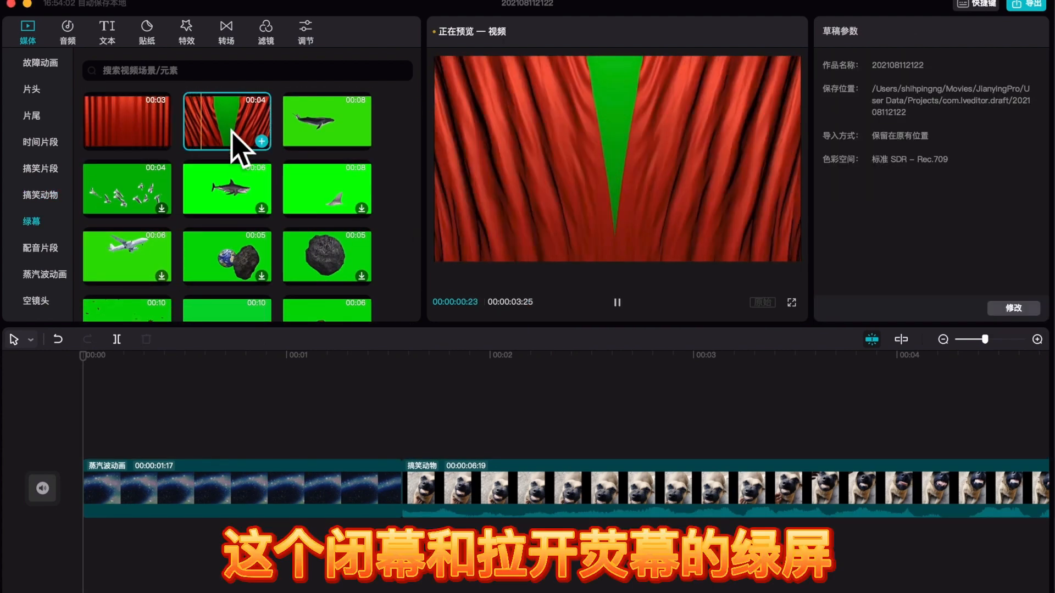
pyautogui.click(315, 140)
pyautogui.scroll(-5, 236, 266)
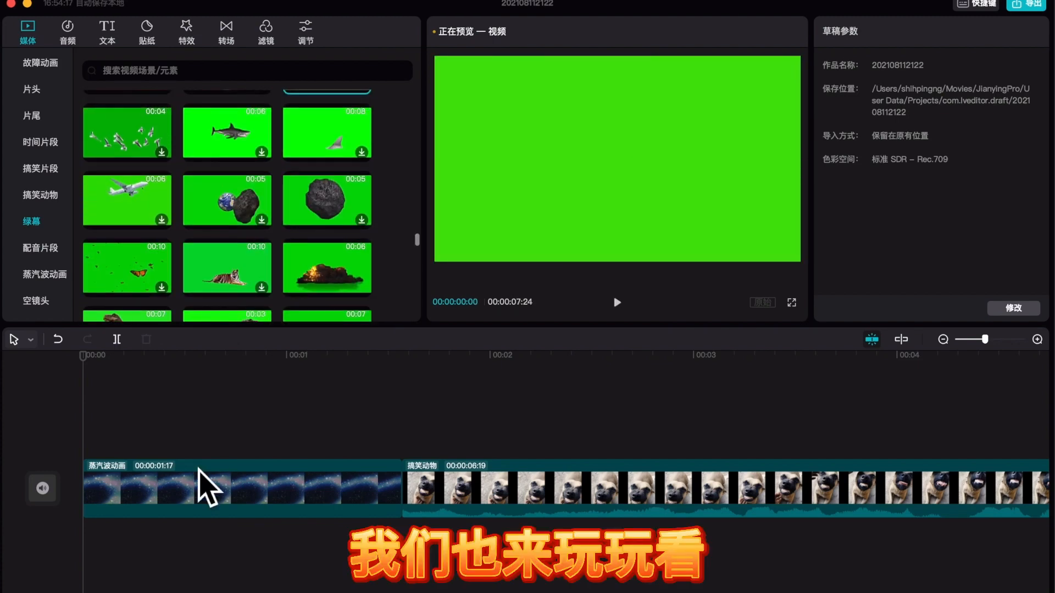
# Place the 8-second grey fin clip of 绿幕 on a track above the starry-sky clip, remove its background with 智能抠像 and check the overlay
pyautogui.click(199, 469)
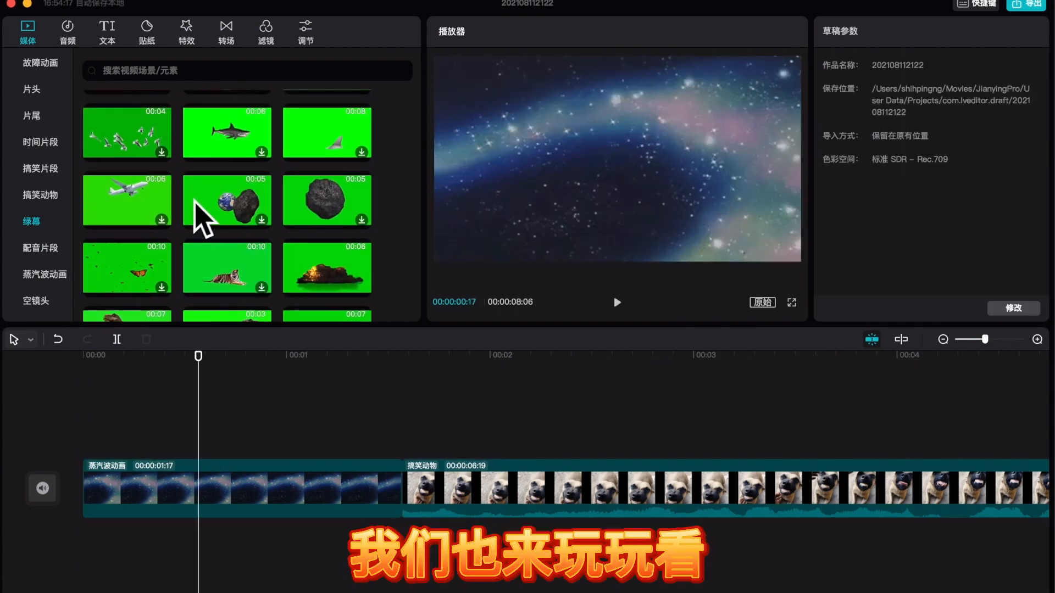
pyautogui.scroll(3, 134, 183)
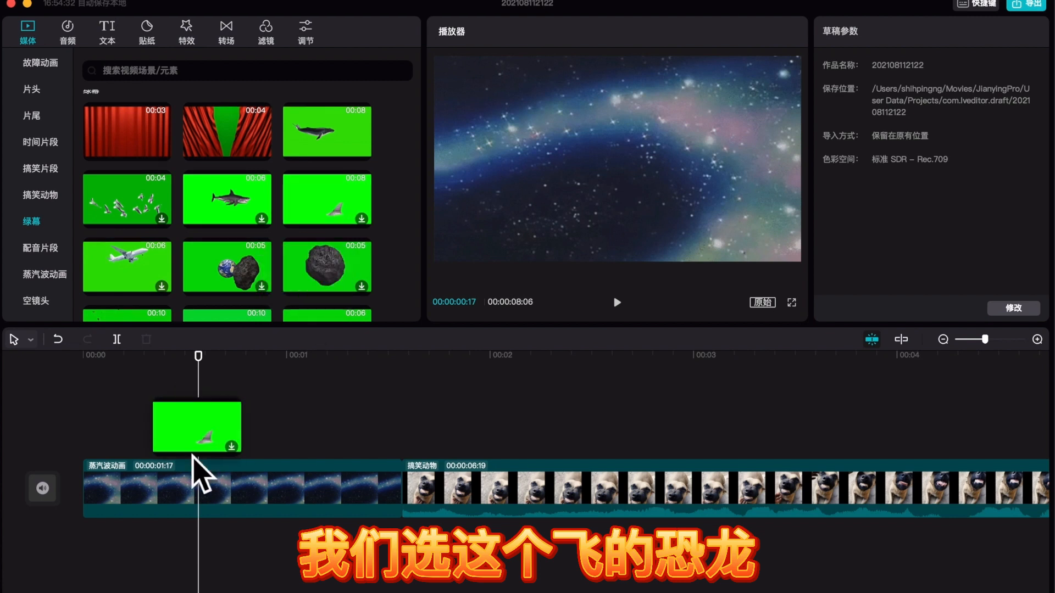
pyautogui.moveTo(341, 207); pyautogui.dragTo(225, 434)
pyautogui.click(933, 67)
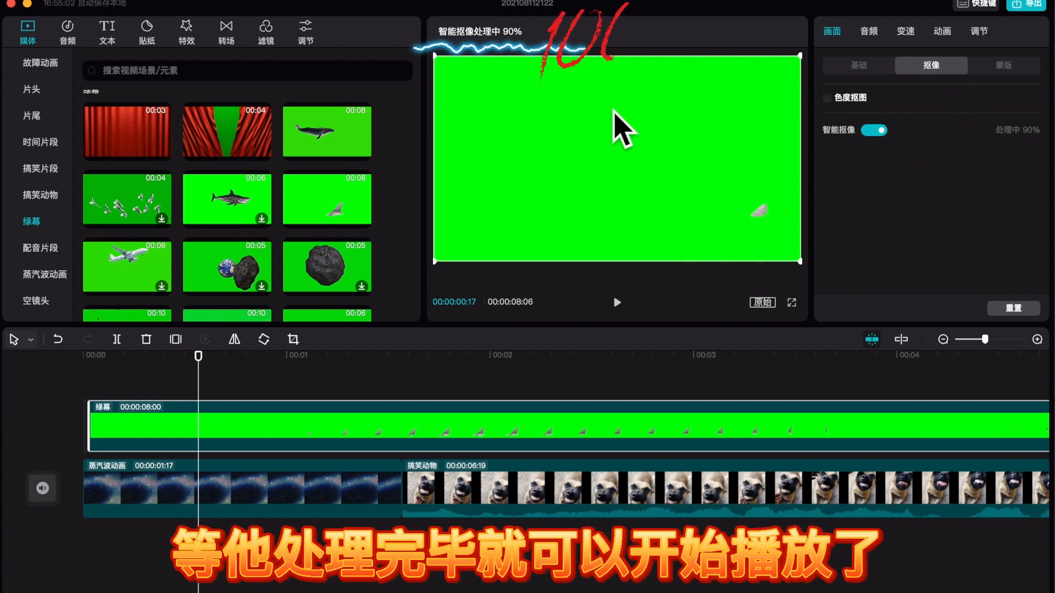
pyautogui.moveTo(298, 391); pyautogui.dragTo(454, 382)
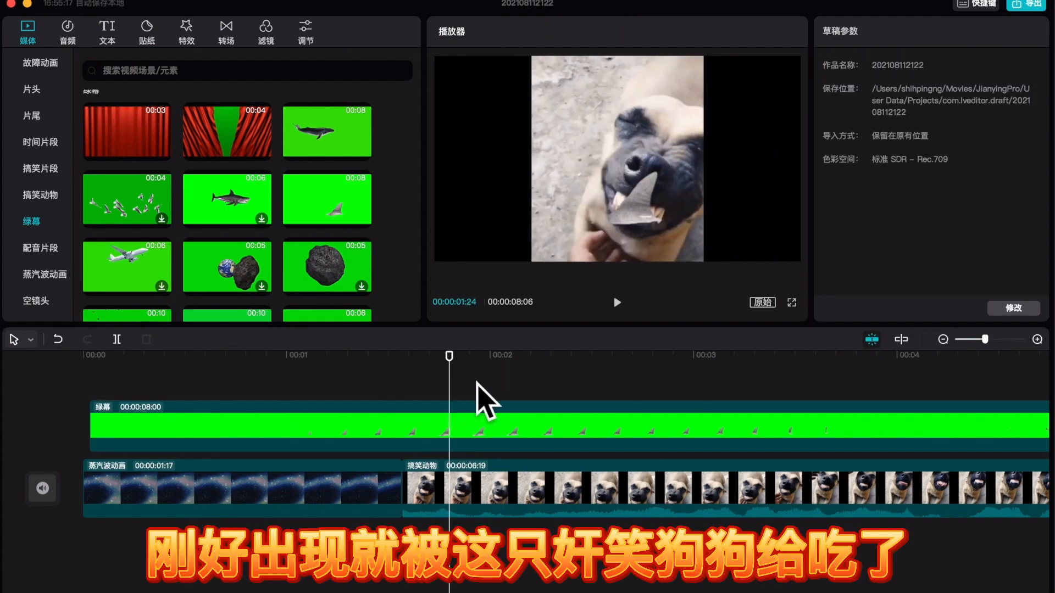
# Delete the grinning dog clip and add the 2-second starry-sky clip of 蒸汽波动画 twice more after the first one
pyautogui.click(508, 498)
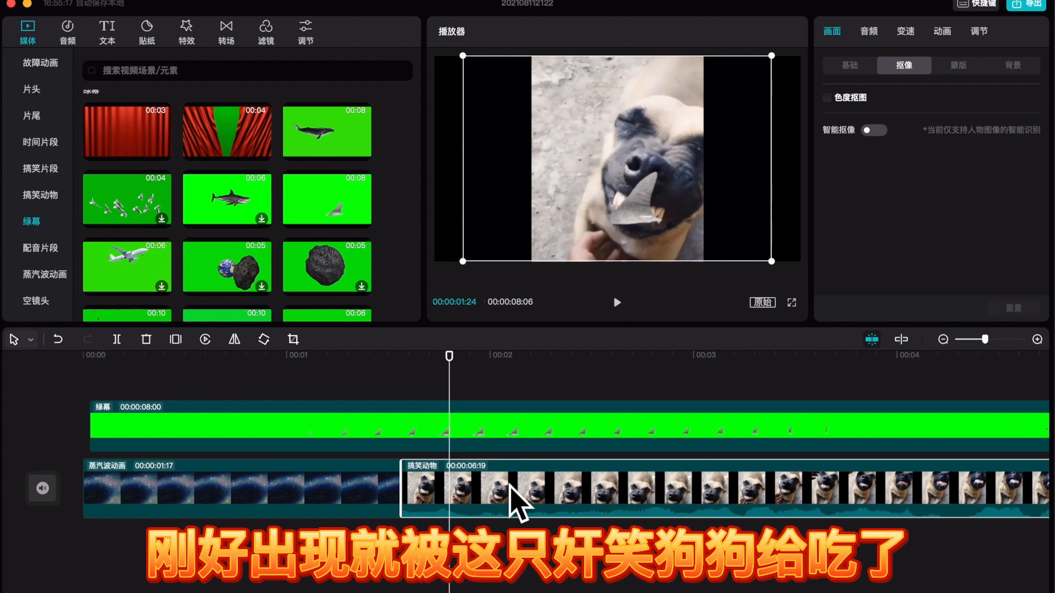
pyautogui.press('Delete')
pyautogui.scroll(-5, 212, 259)
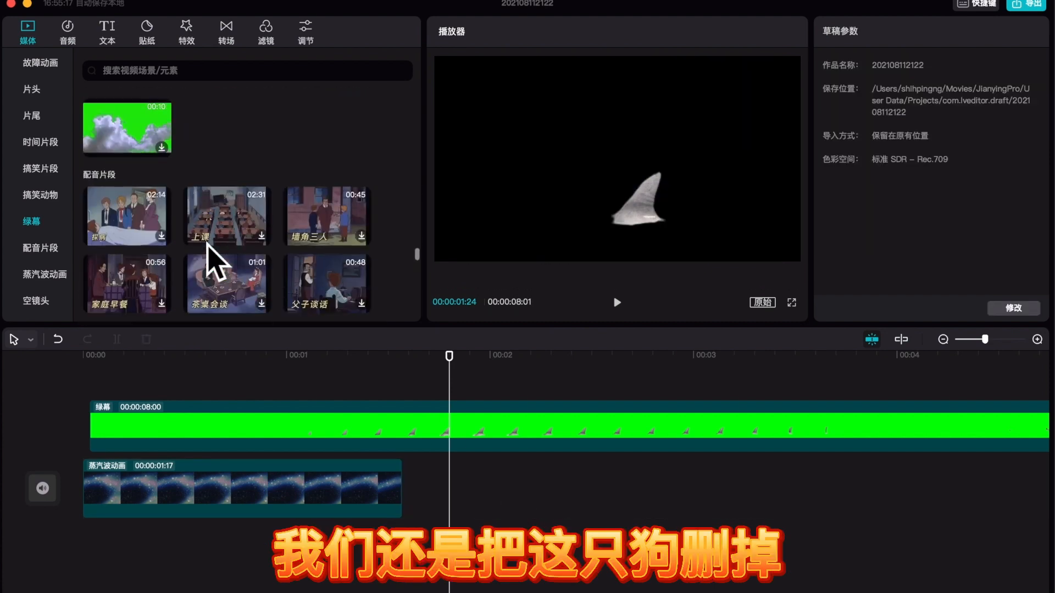
pyautogui.scroll(-5, 213, 259)
pyautogui.moveTo(127, 214); pyautogui.dragTo(426, 494)
pyautogui.moveTo(127, 215); pyautogui.dragTo(739, 503)
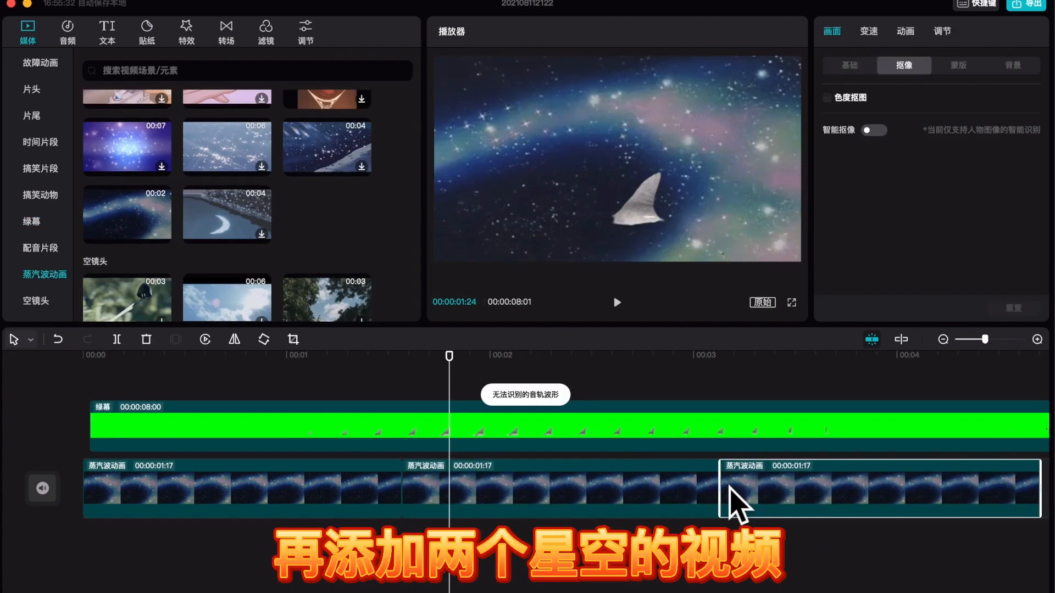
# Align the fin clip with the start of the timeline and play the composited result
pyautogui.click(94, 374)
pyautogui.click(127, 418)
pyautogui.press('space')
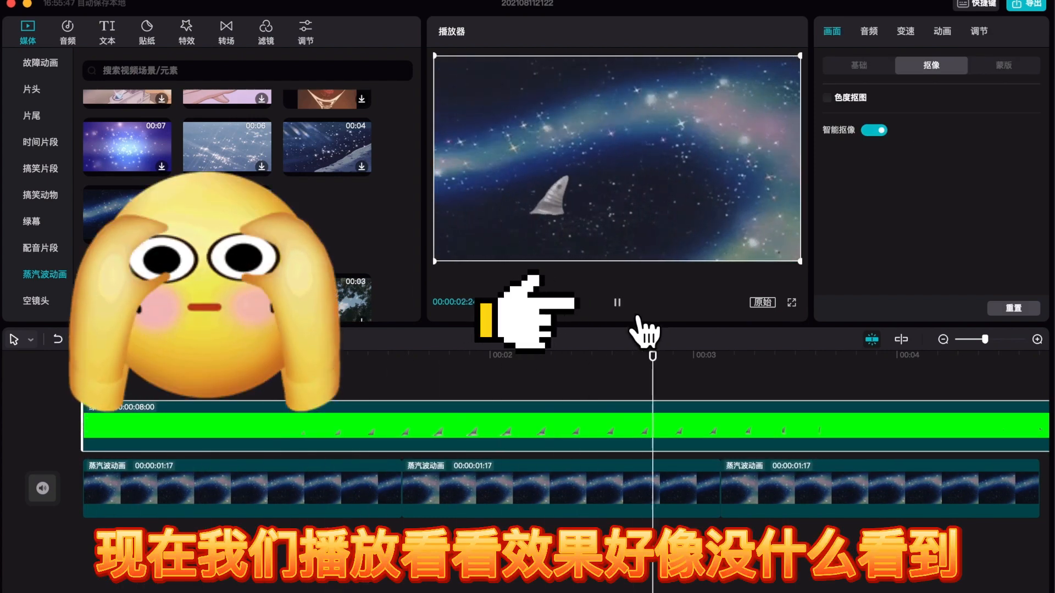
pyautogui.press('space')
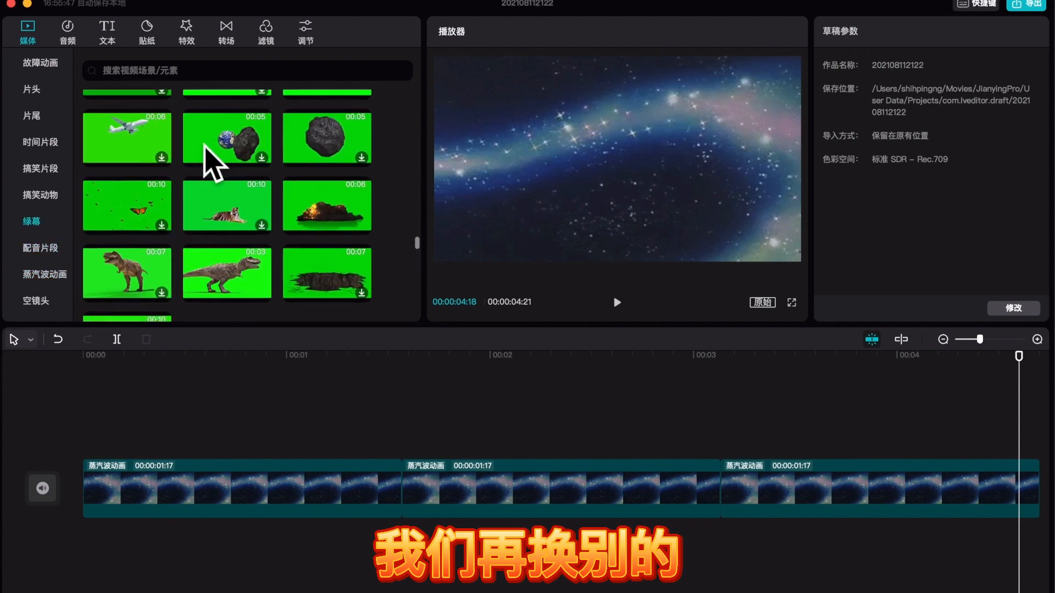
# Place the 3-second and 7-second dinosaur clips of 绿幕 end to end above the starry-sky clips and enable 智能抠像 for the 7-second one
pyautogui.moveTo(227, 272); pyautogui.dragTo(88, 430)
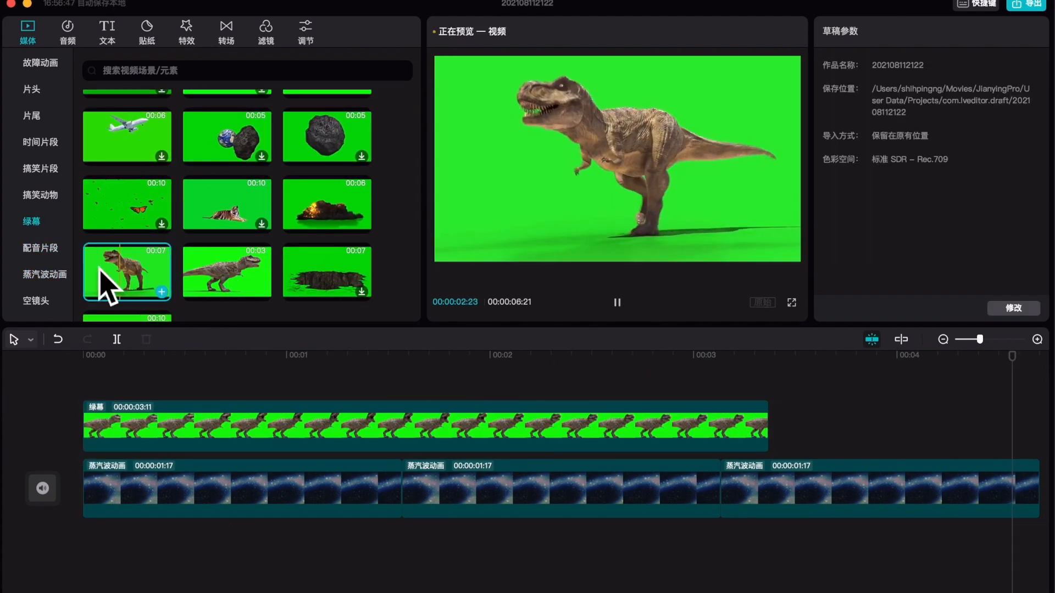
pyautogui.moveTo(106, 281); pyautogui.dragTo(780, 434)
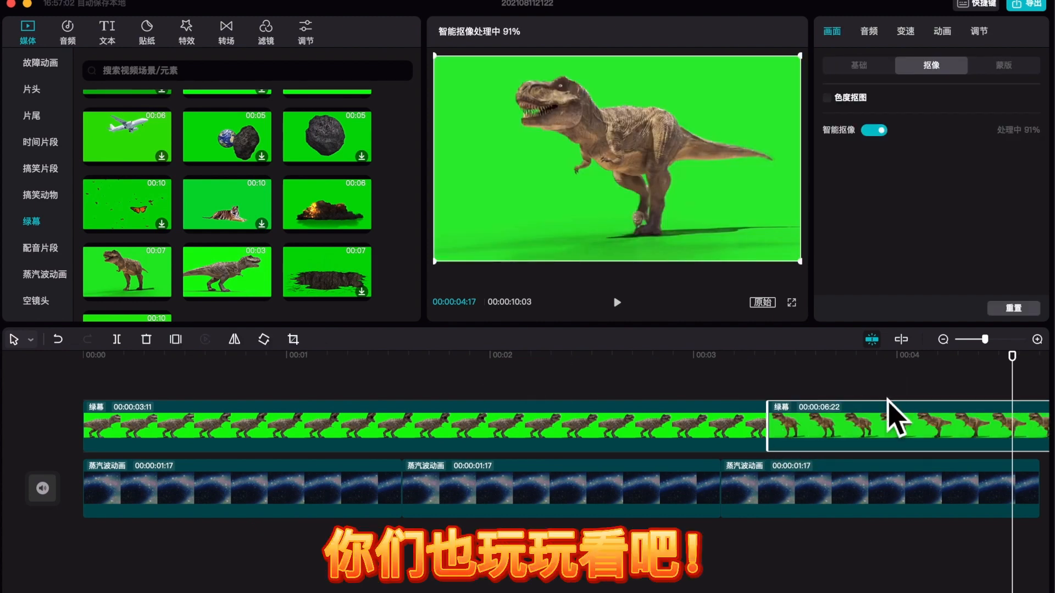
pyautogui.click(742, 373)
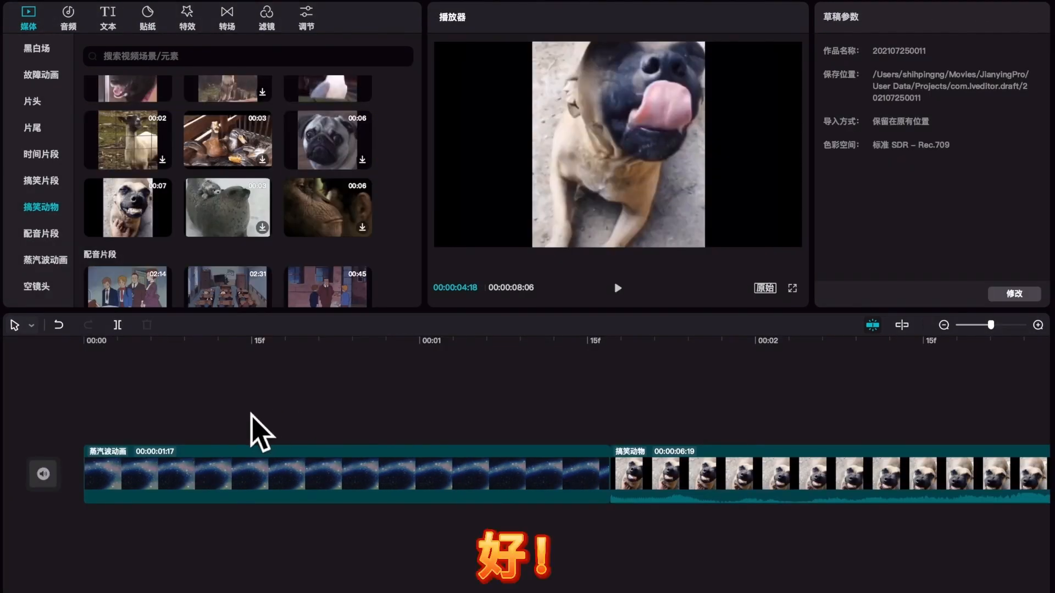
# Open the 音乐素材 section of the audio library and look through the VLOG and 卡点 music categories
pyautogui.scroll(10, 187, 234)
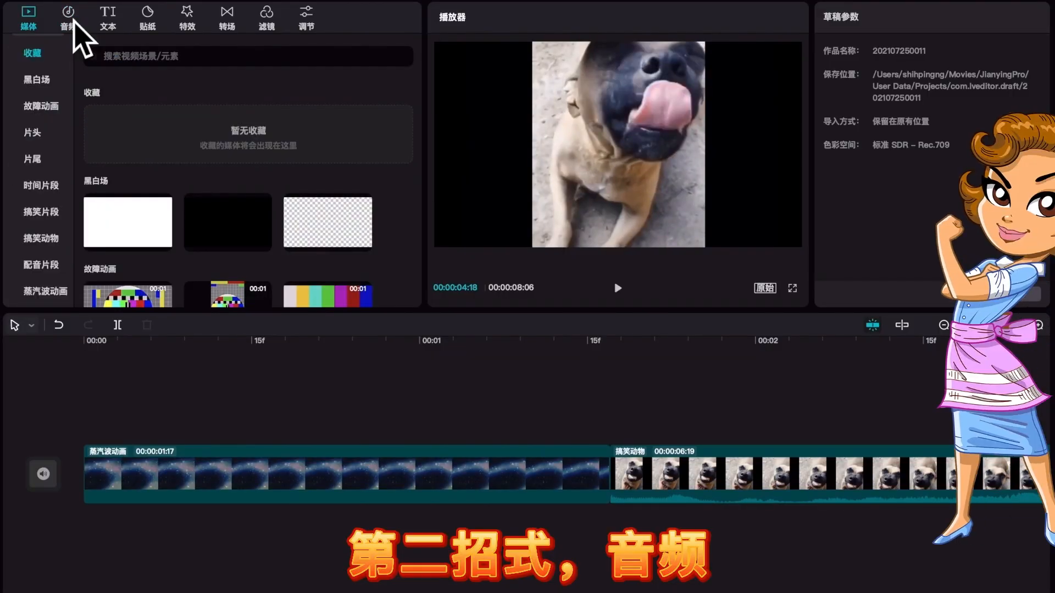
pyautogui.click(73, 21)
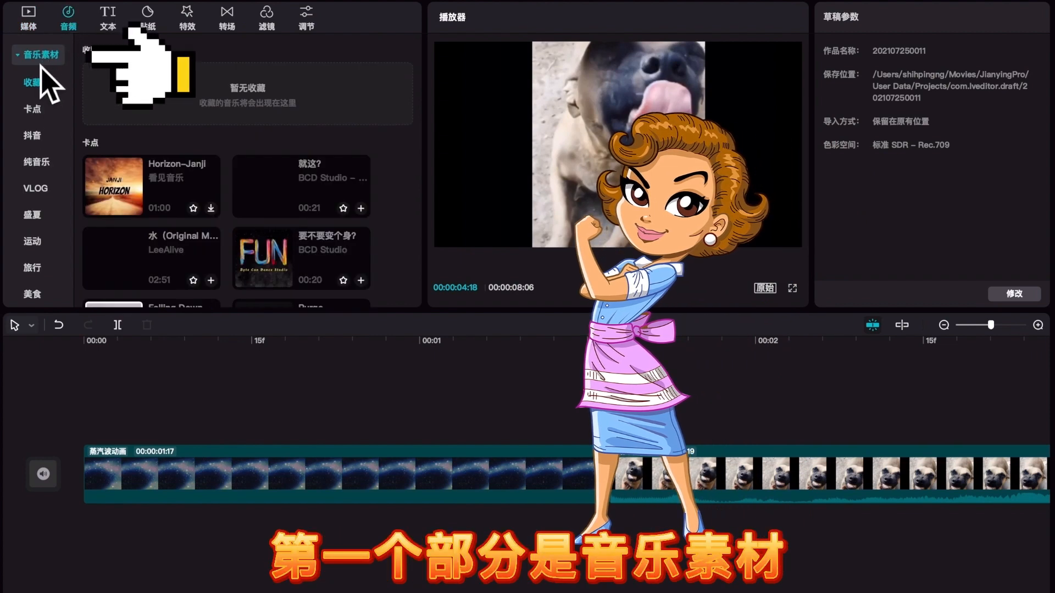
pyautogui.click(44, 130)
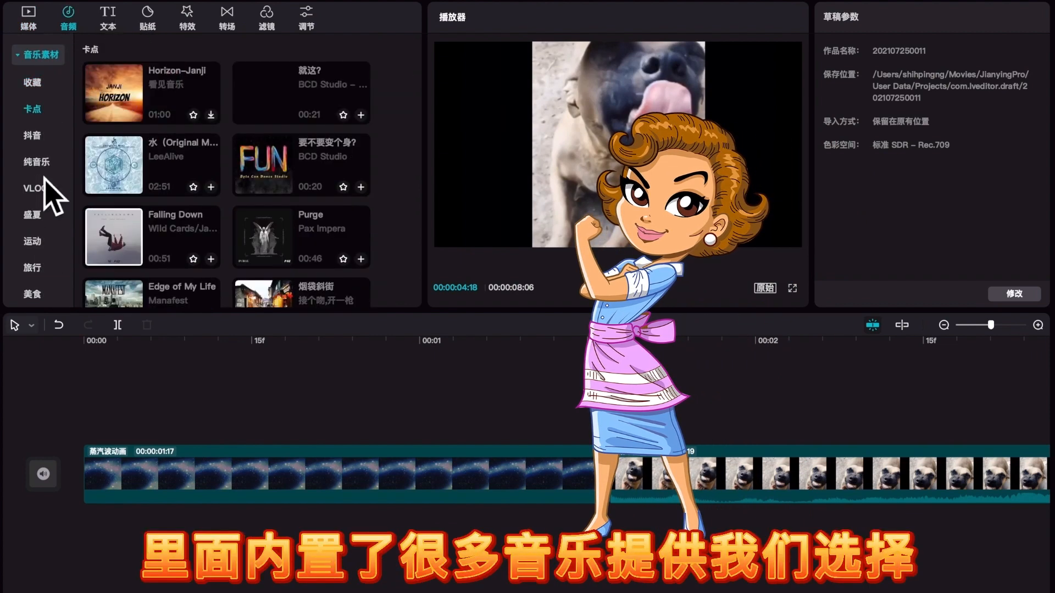
pyautogui.click(42, 165)
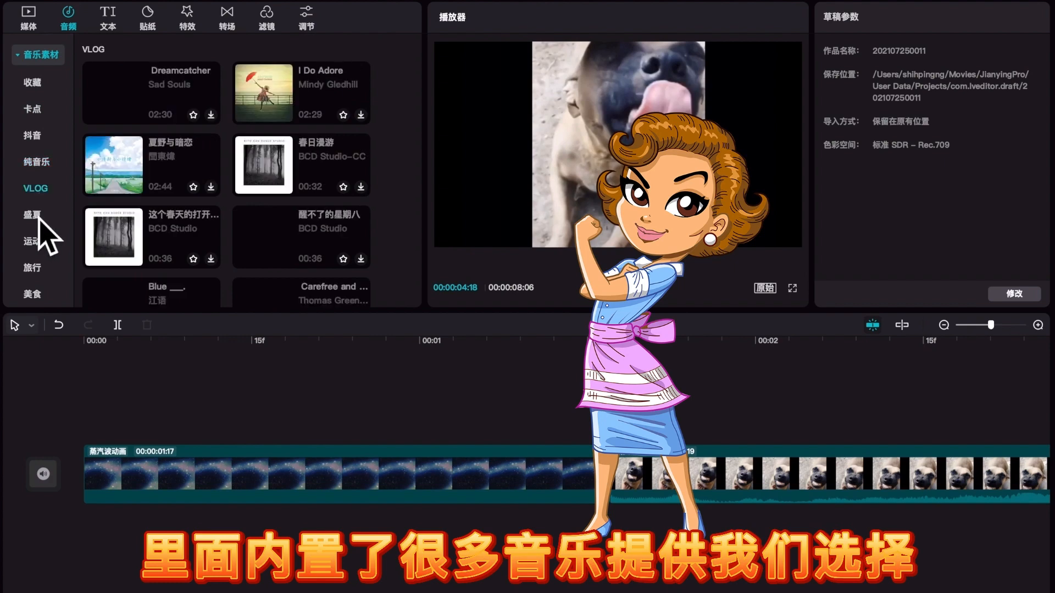
pyautogui.click(35, 111)
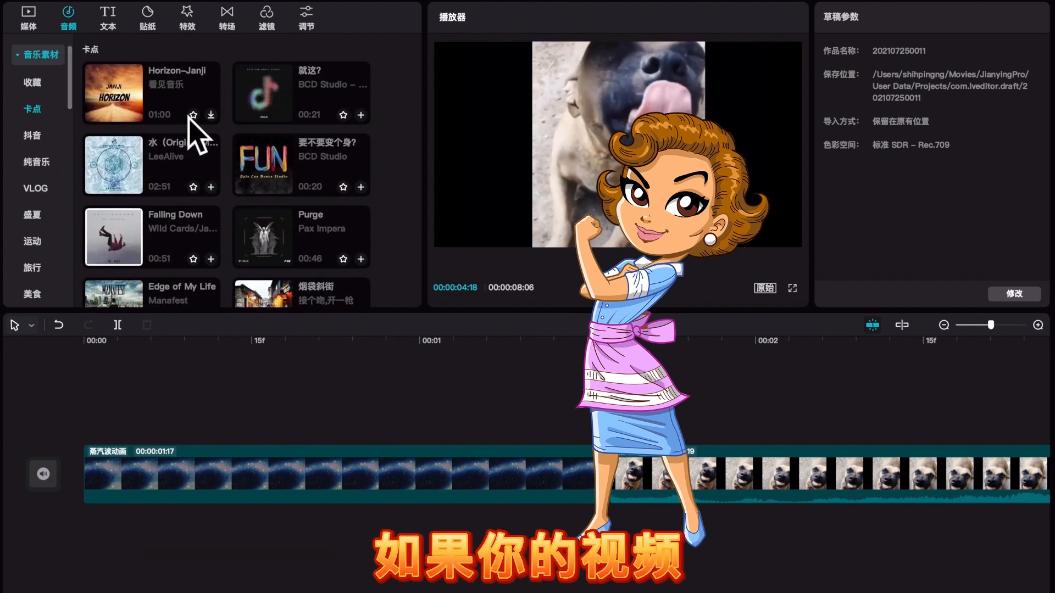
# Preview the tracks Horizon-Janji and 就这? in 卡点 and look through the rest of that category
pyautogui.click(156, 98)
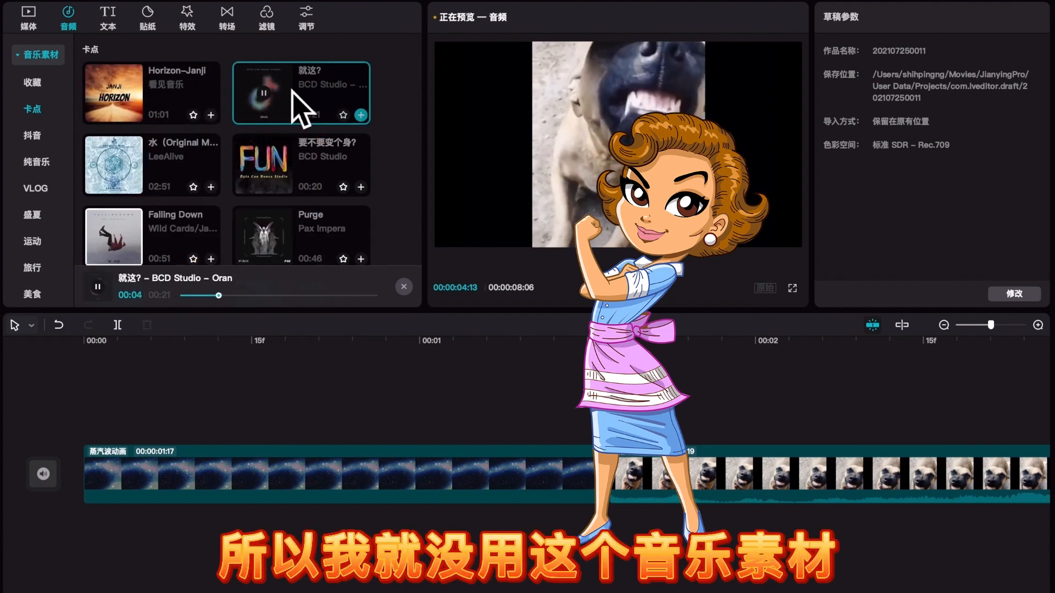
pyautogui.click(269, 94)
pyautogui.scroll(-10, 232, 193)
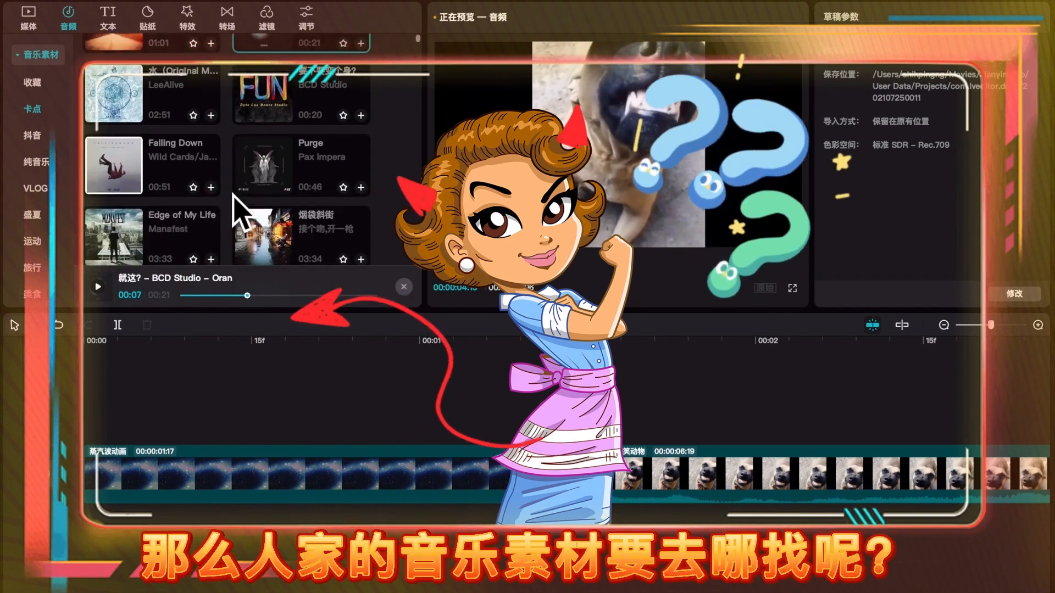
pyautogui.scroll(-12, 232, 194)
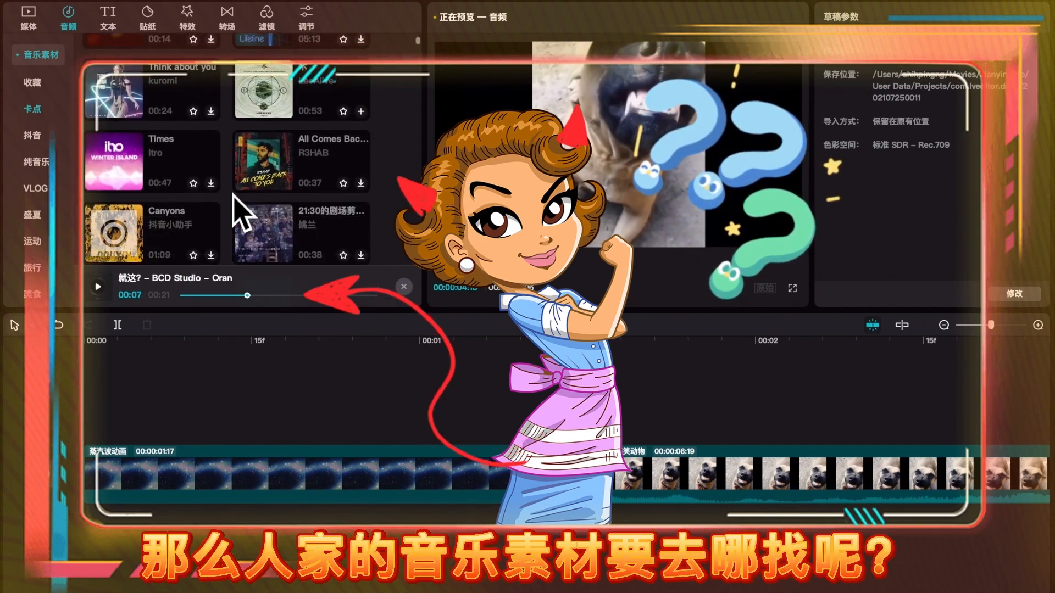
pyautogui.scroll(-8, 237, 203)
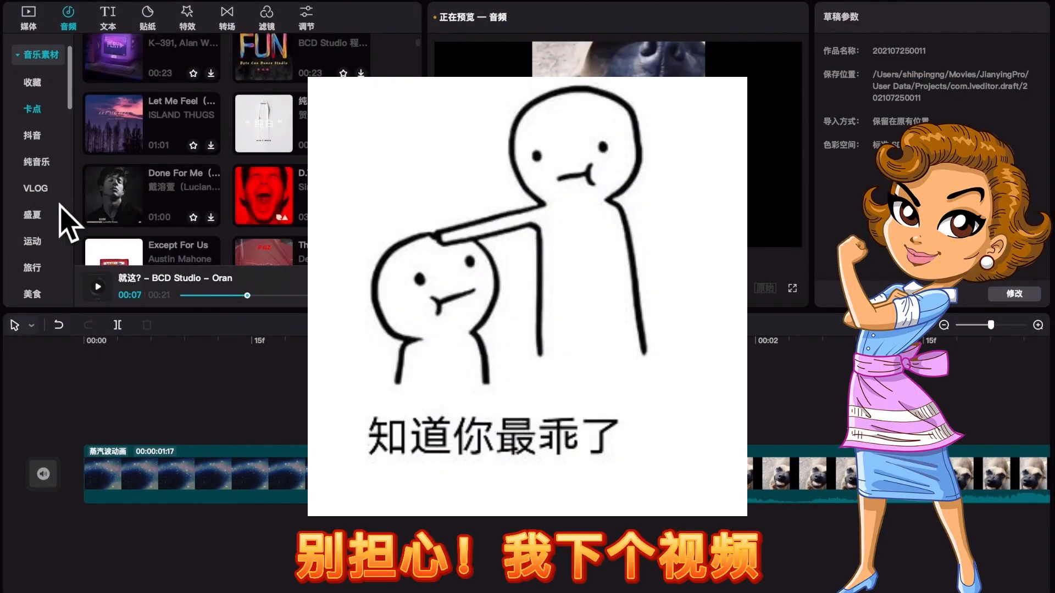
# Preview the track 银河与星斗（剪辑版） in 抖音 and look through the 生日 and 混剪 music categories
pyautogui.click(45, 140)
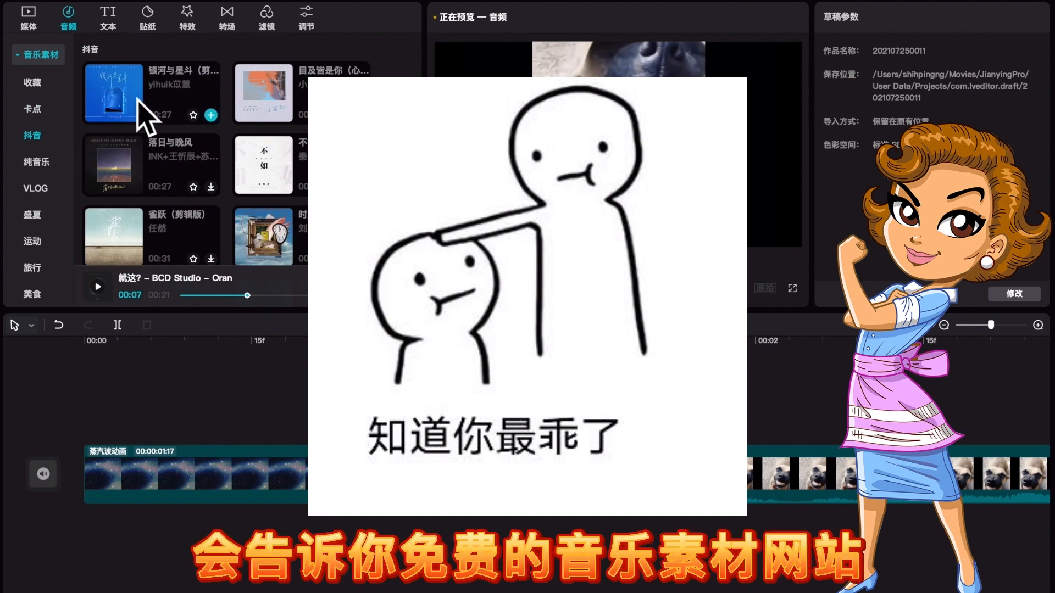
pyautogui.click(32, 158)
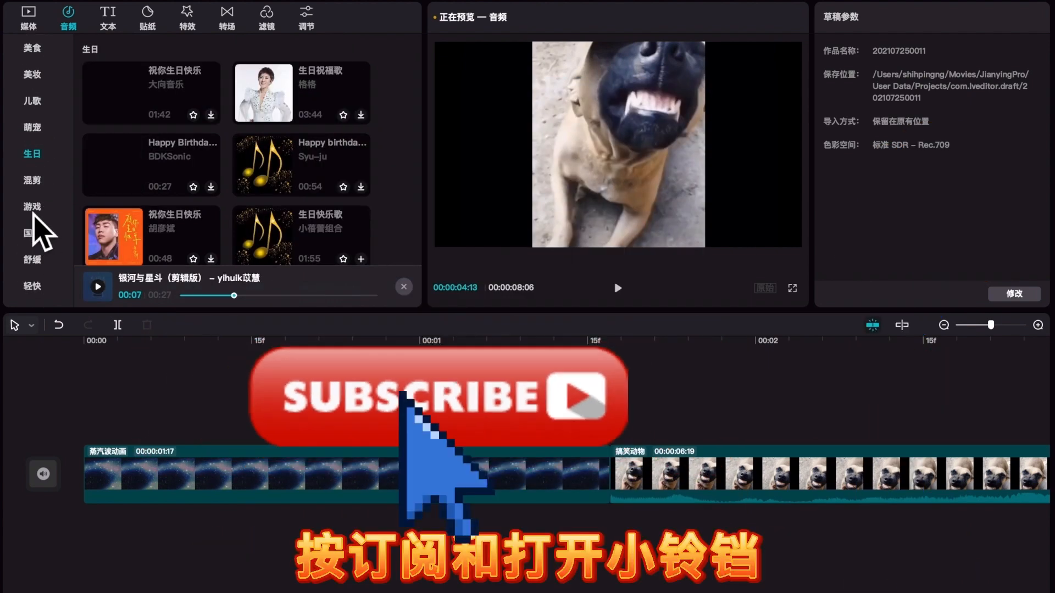
pyautogui.scroll(-3, 175, 208)
pyautogui.scroll(-10, 167, 188)
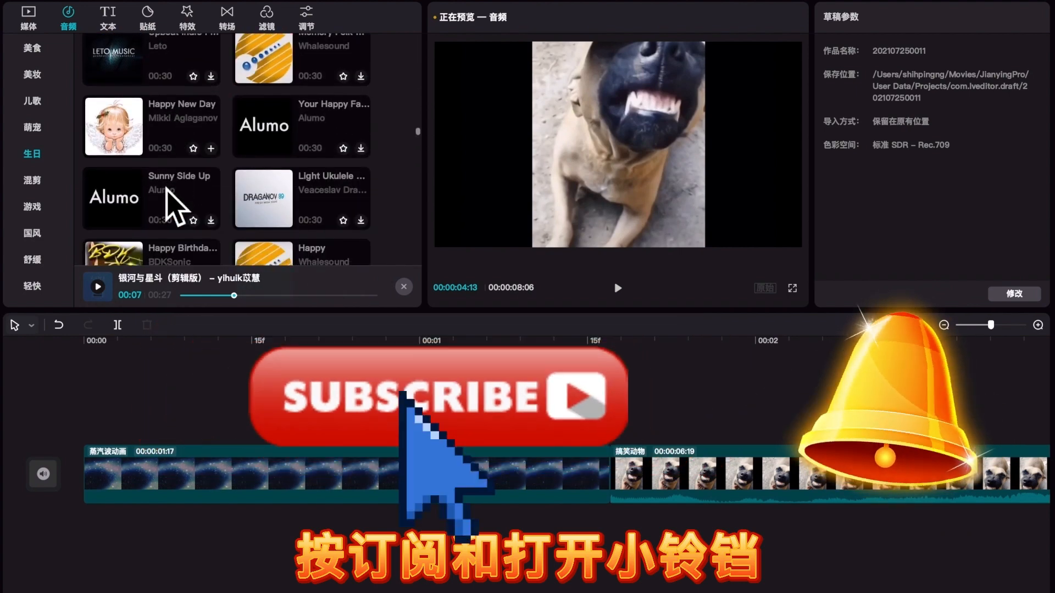
pyautogui.scroll(-3, 175, 206)
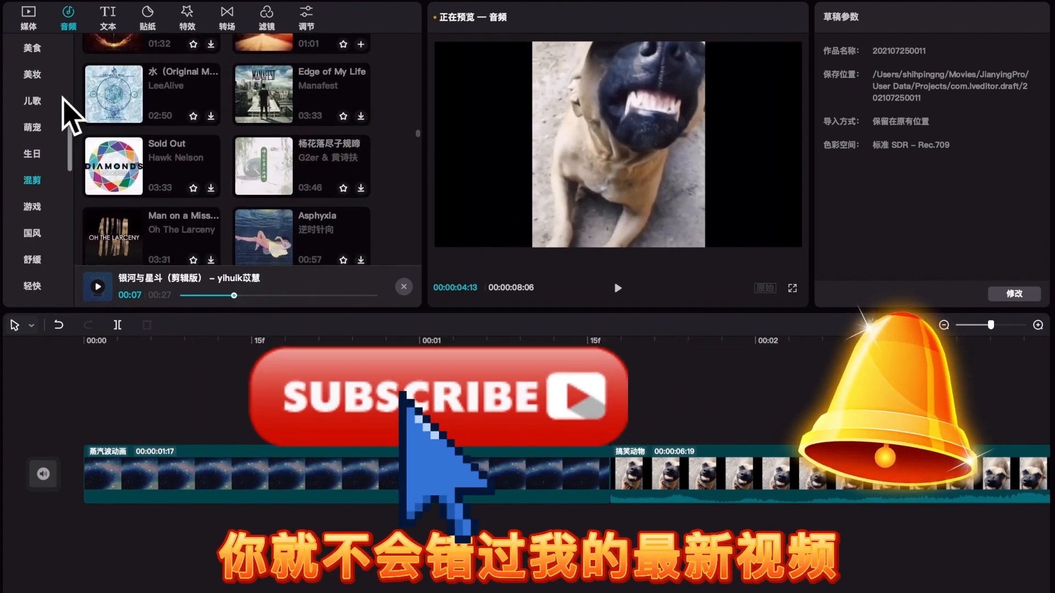
pyautogui.scroll(-5, 43, 187)
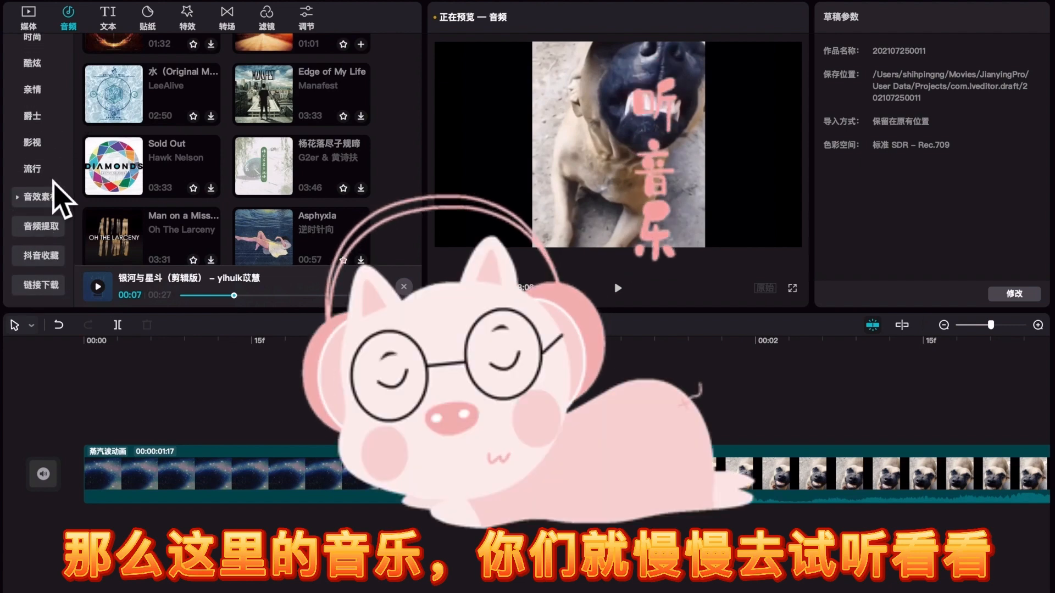
# Open the 音效素材 section of the audio library and preview the sound effects 震惊 and “喂” in the 综艺 category
pyautogui.click(50, 198)
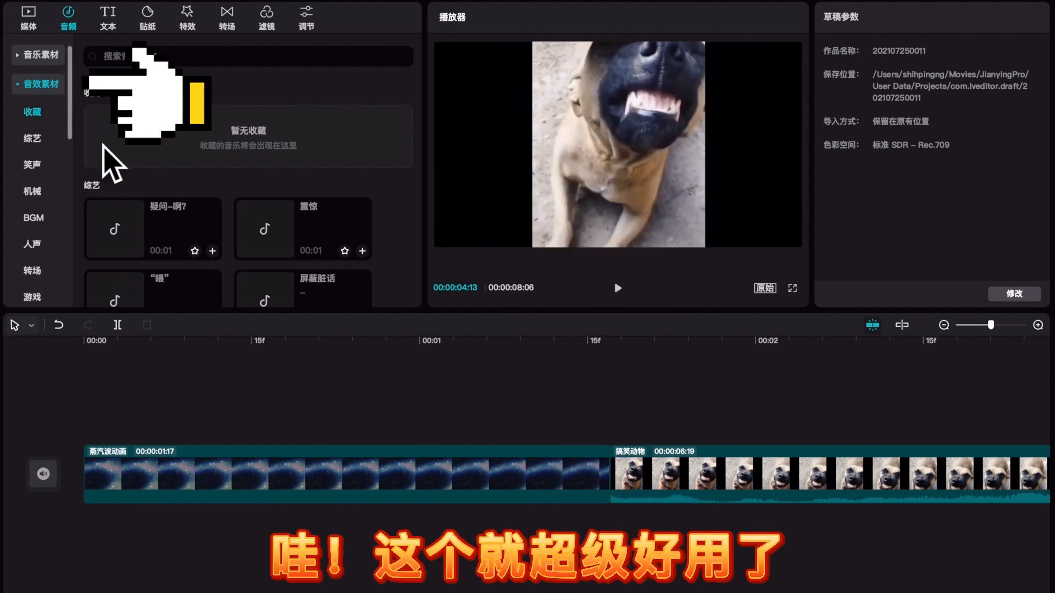
pyautogui.scroll(-2, 175, 243)
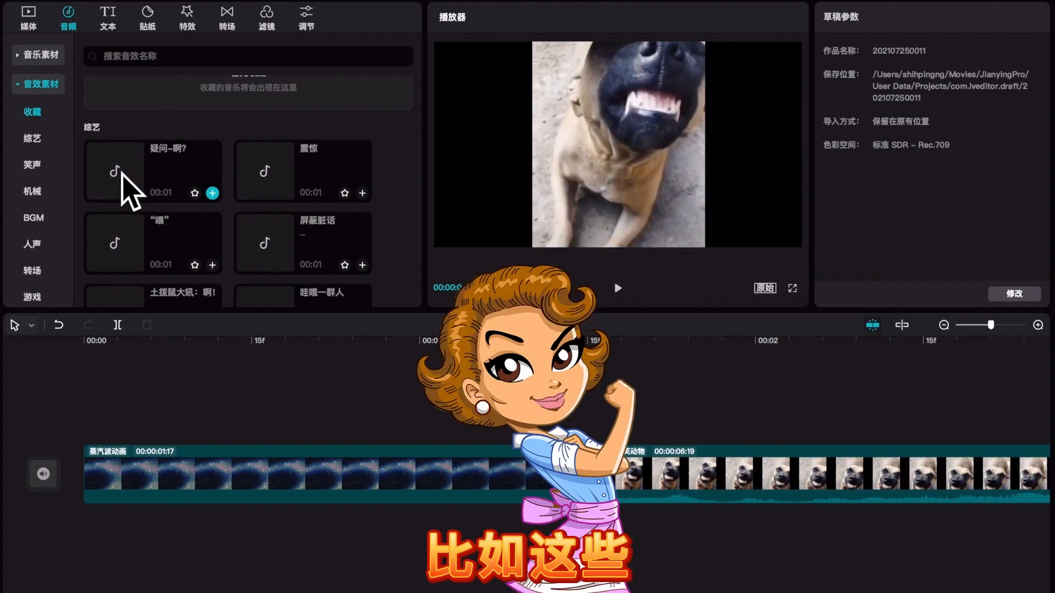
pyautogui.click(260, 175)
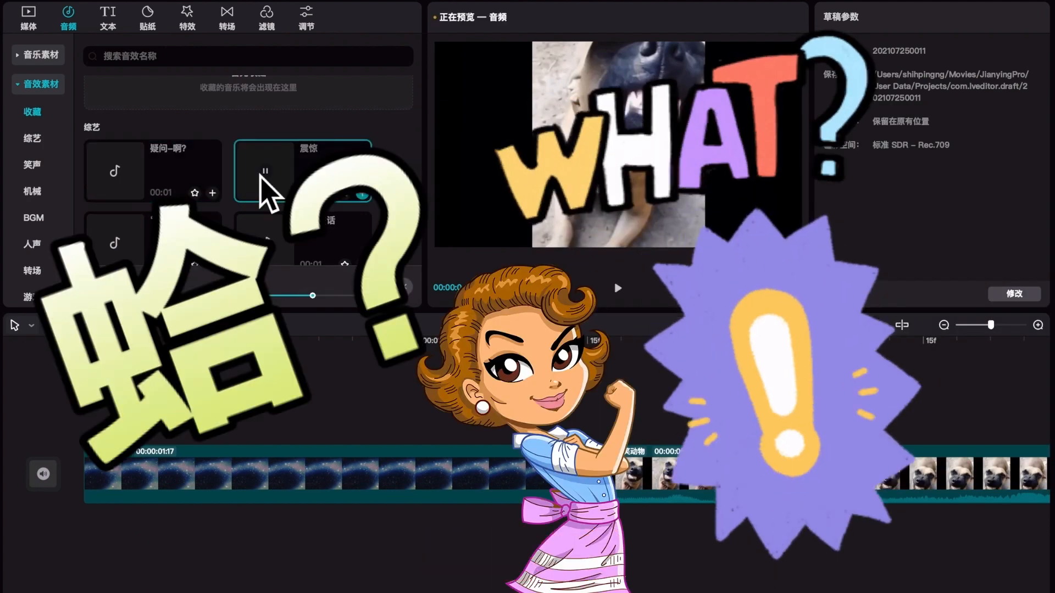
pyautogui.click(132, 237)
pyautogui.scroll(-3, 136, 256)
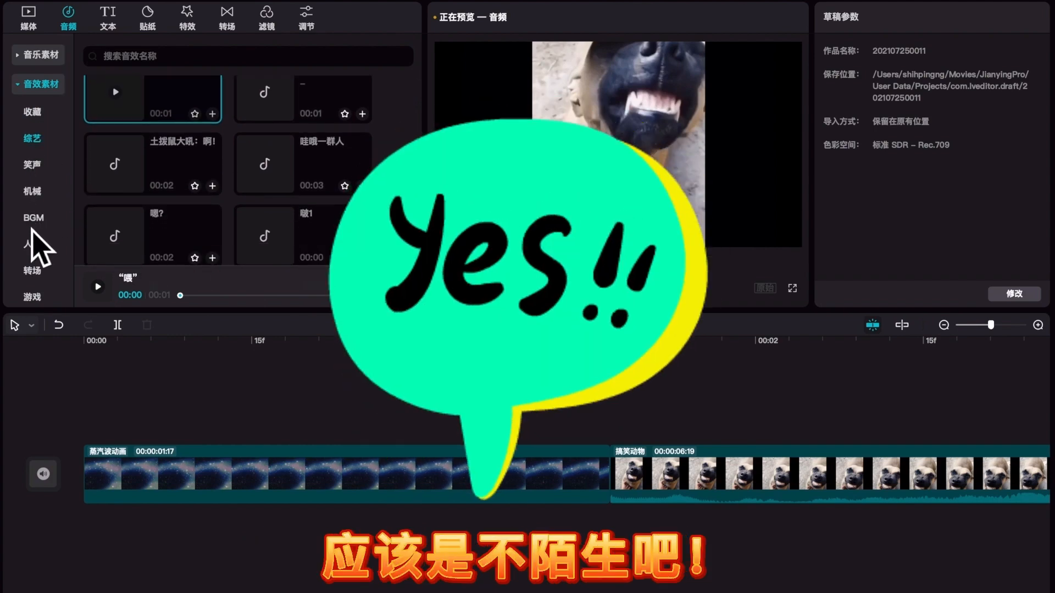
pyautogui.scroll(-5, 34, 236)
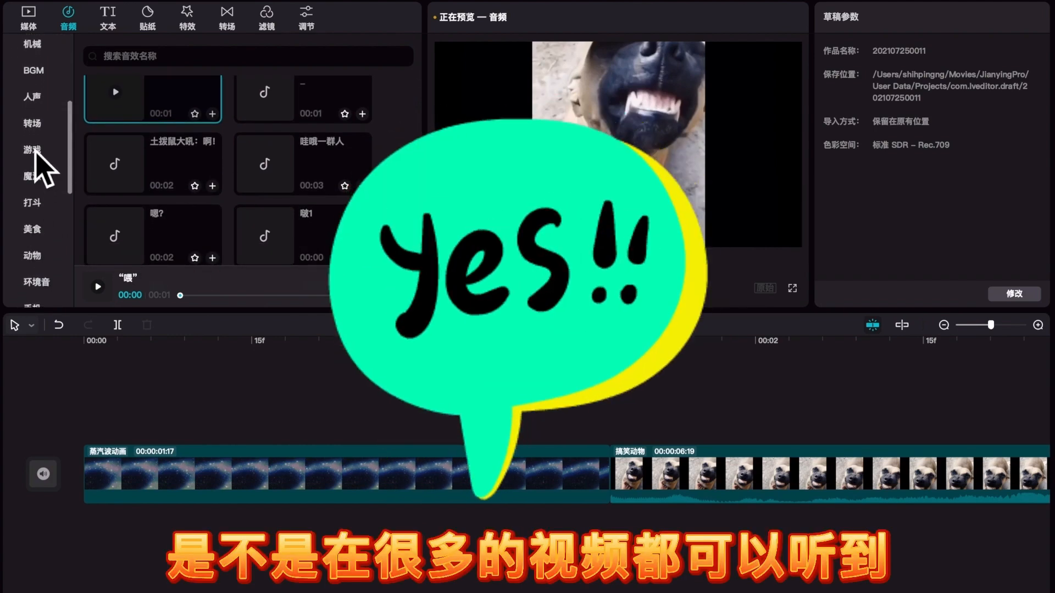
# Preview the sound effects 疑惑 1 and Hello it's me in the BGM category
pyautogui.click(35, 74)
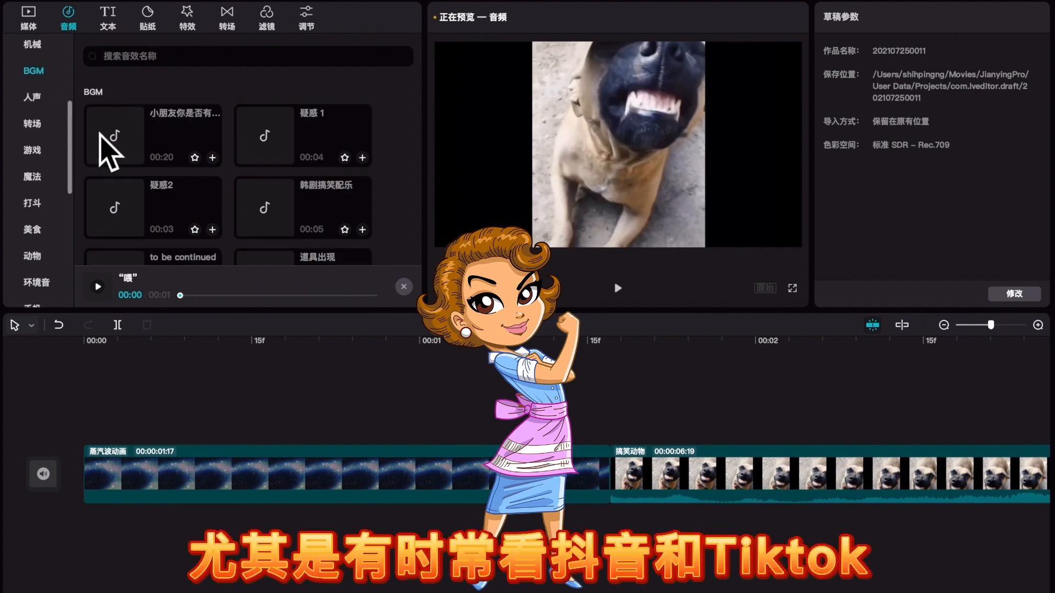
pyautogui.click(275, 144)
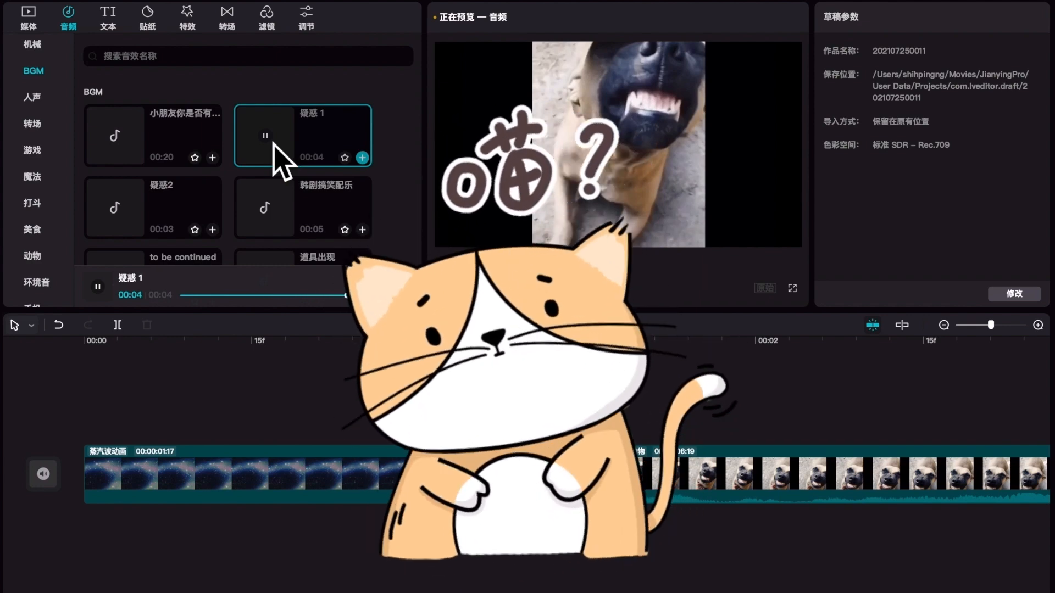
pyautogui.scroll(-5, 146, 208)
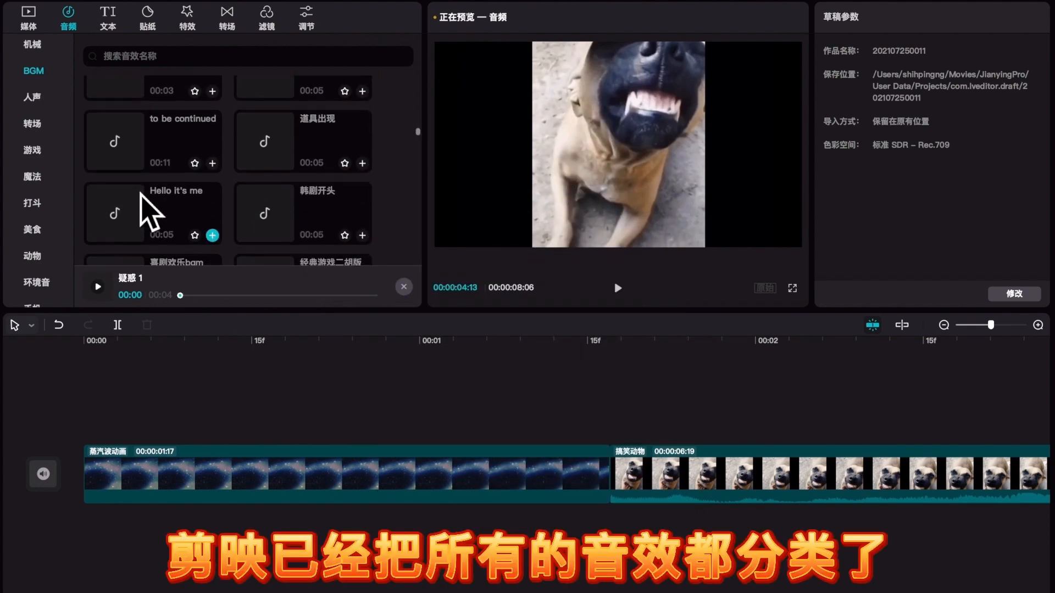
pyautogui.click(117, 127)
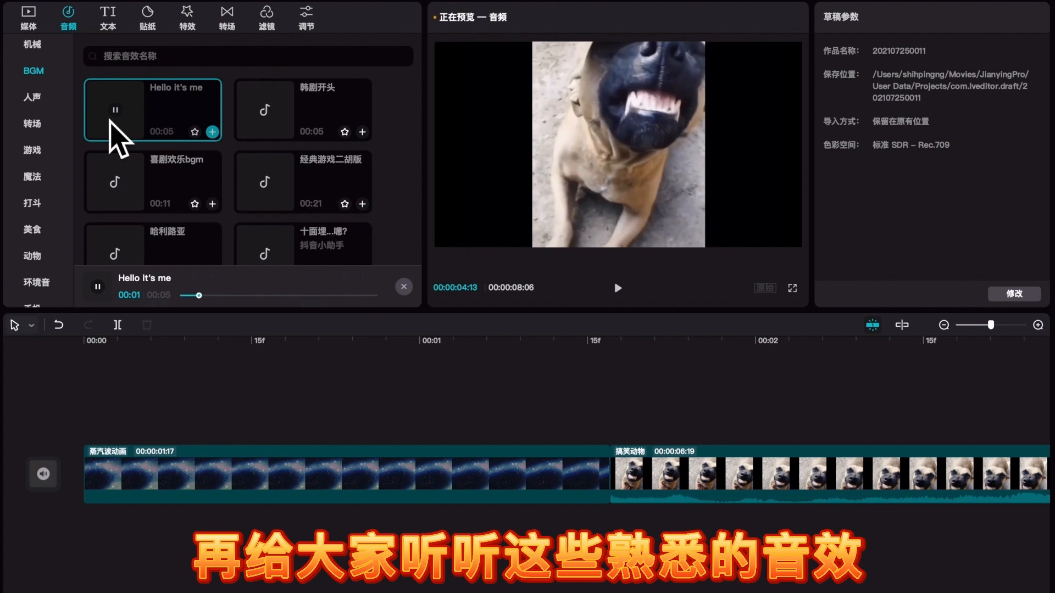
# Preview the transition sounds “咻”1 and 换镜头 in the 转场 category and look through the rest of it
pyautogui.click(119, 141)
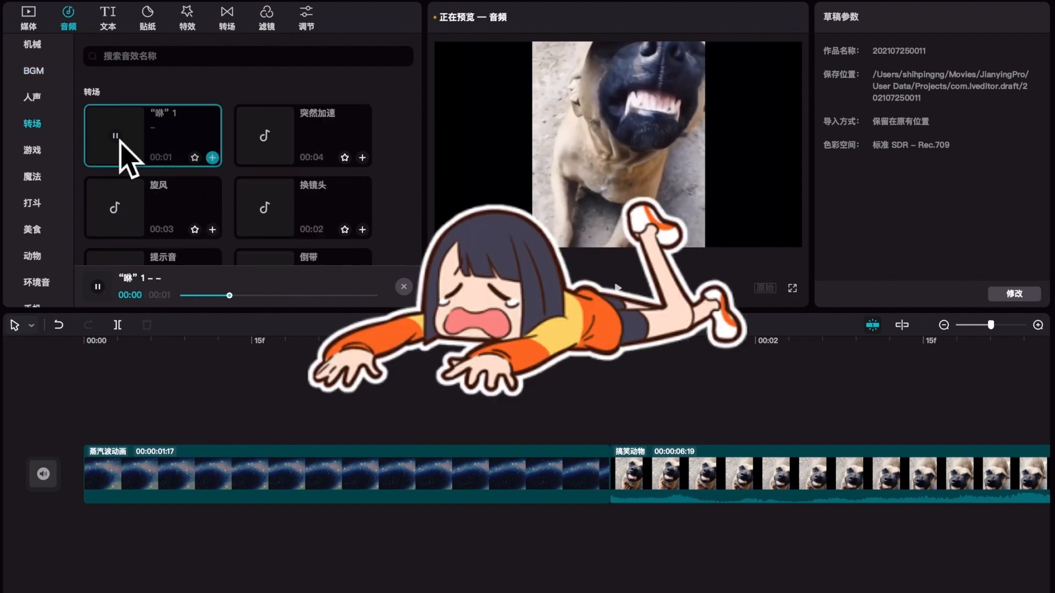
pyautogui.click(271, 212)
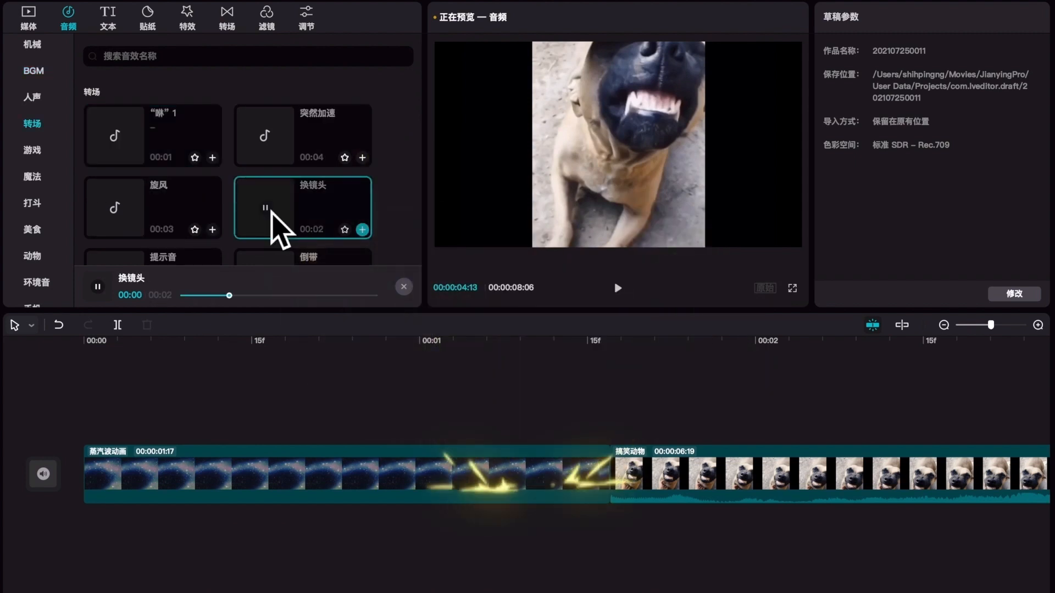
pyautogui.scroll(-2, 271, 212)
pyautogui.scroll(-5, 271, 211)
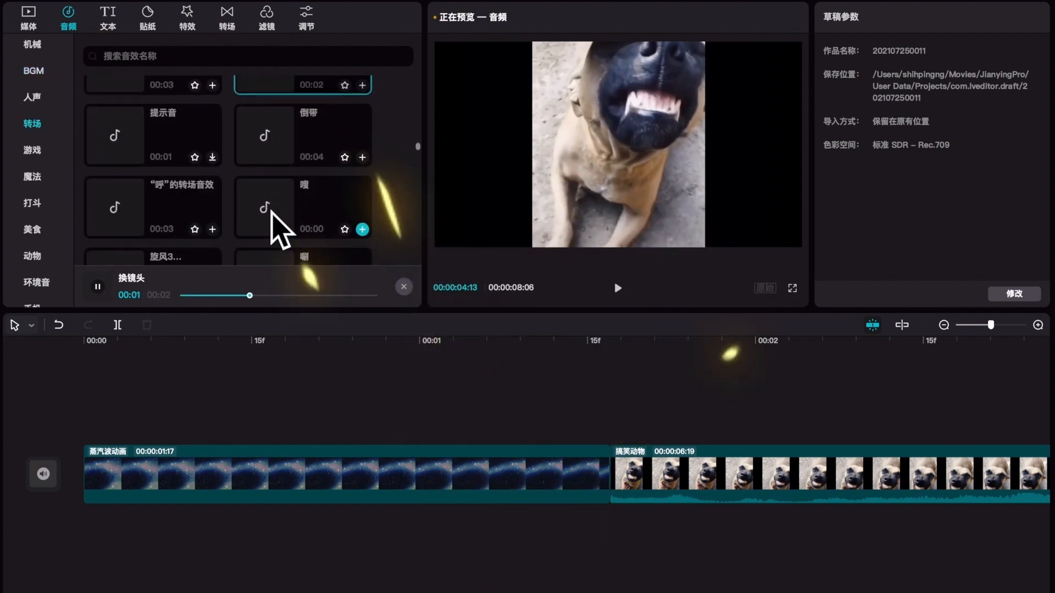
# Preview the sound effects 倒水声 and 喝水声 in the 美食 category and look through its further sounds
pyautogui.click(119, 220)
pyautogui.scroll(-4, 120, 221)
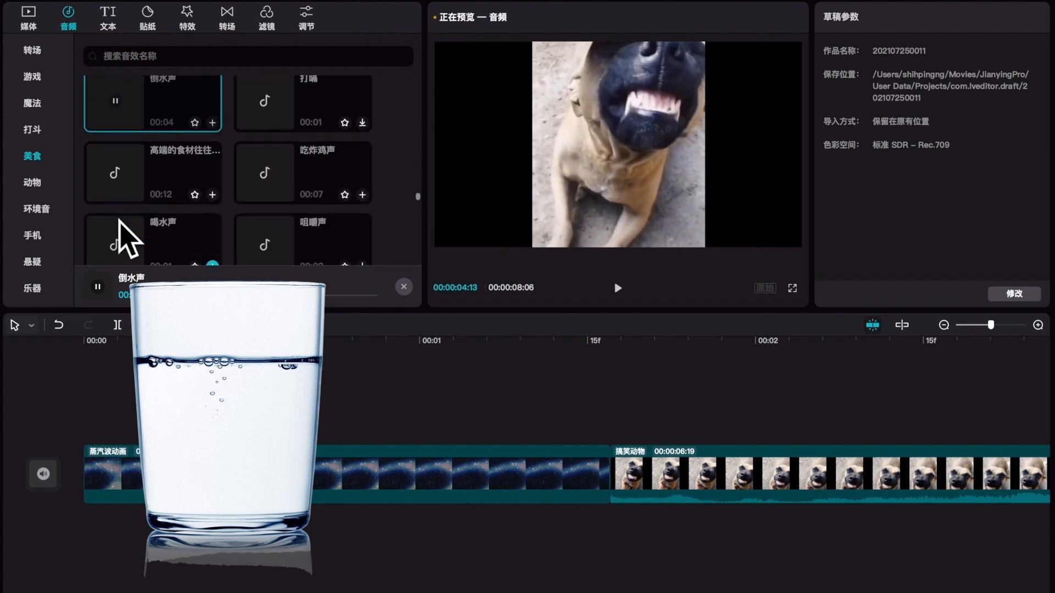
pyautogui.click(122, 221)
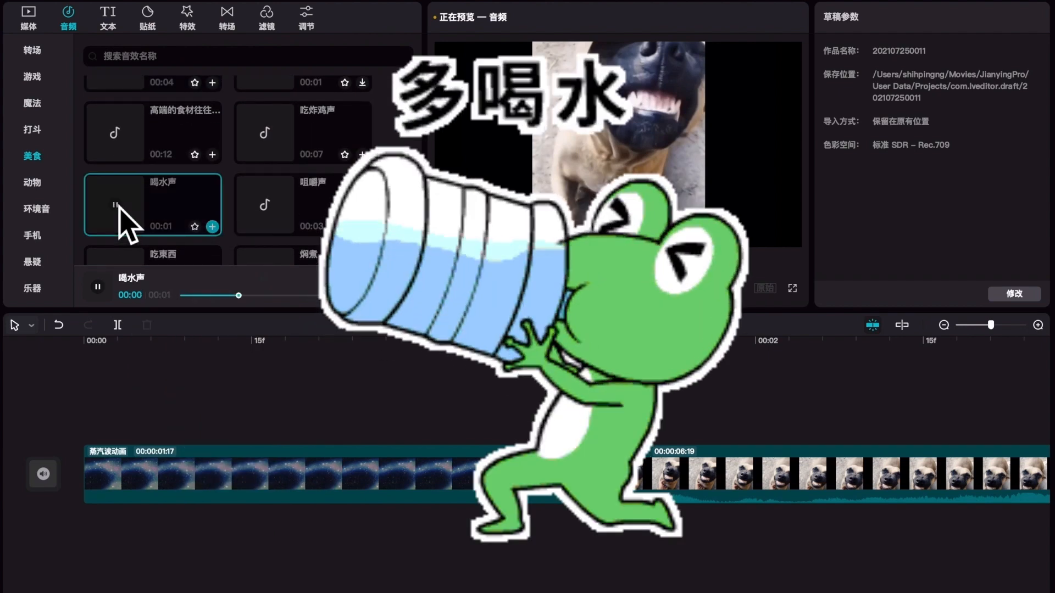
pyautogui.scroll(-2, 122, 221)
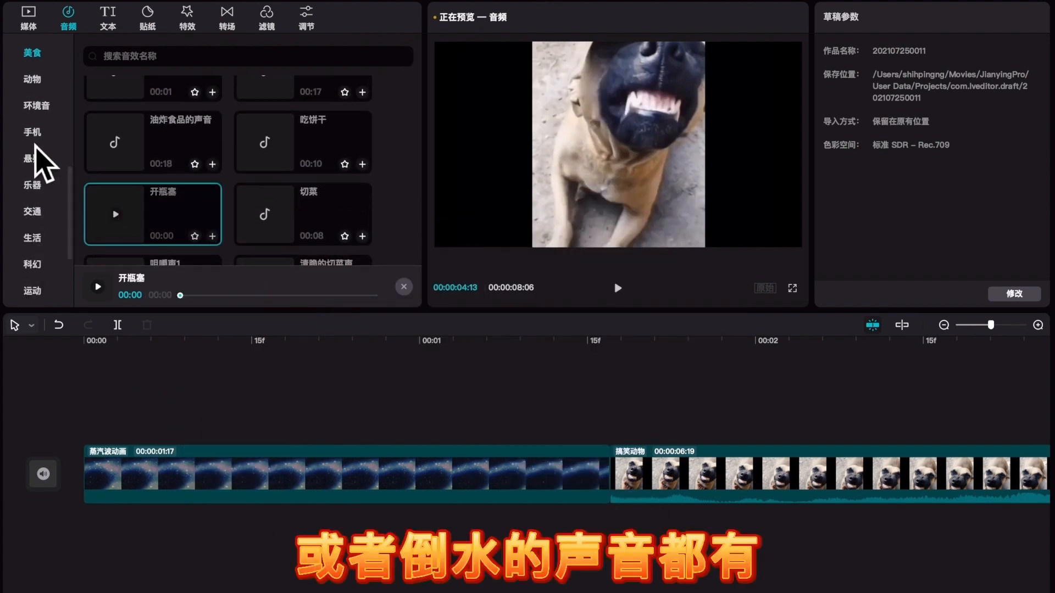
# Preview 提示音, 消息提醒 and 支付成功 in the 手机 category, 心跳声 in 悬疑 and 锣 in 乐器
pyautogui.click(33, 133)
pyautogui.click(115, 141)
pyautogui.click(269, 142)
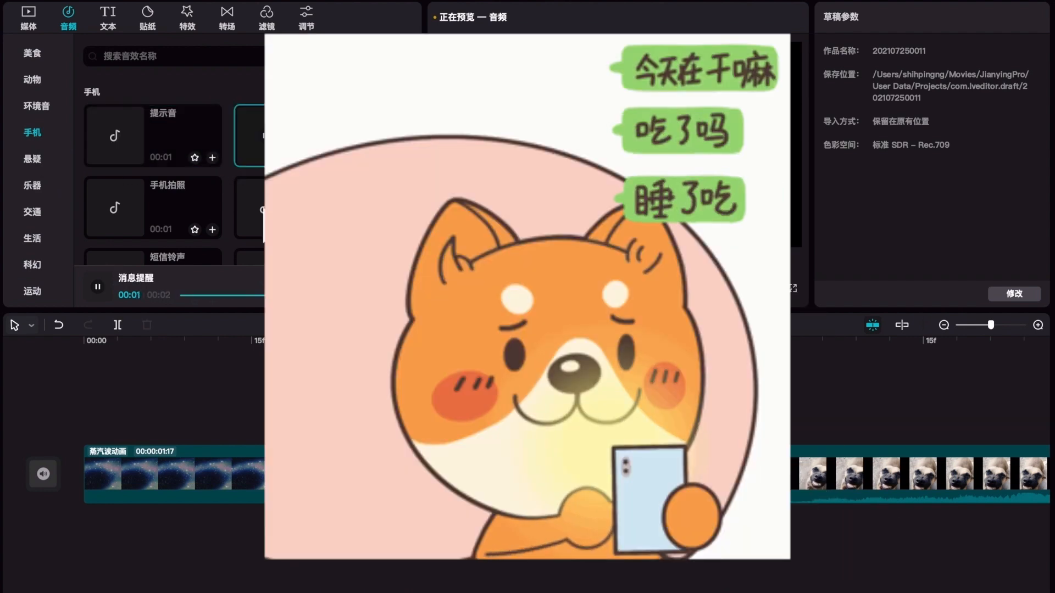
pyautogui.click(268, 210)
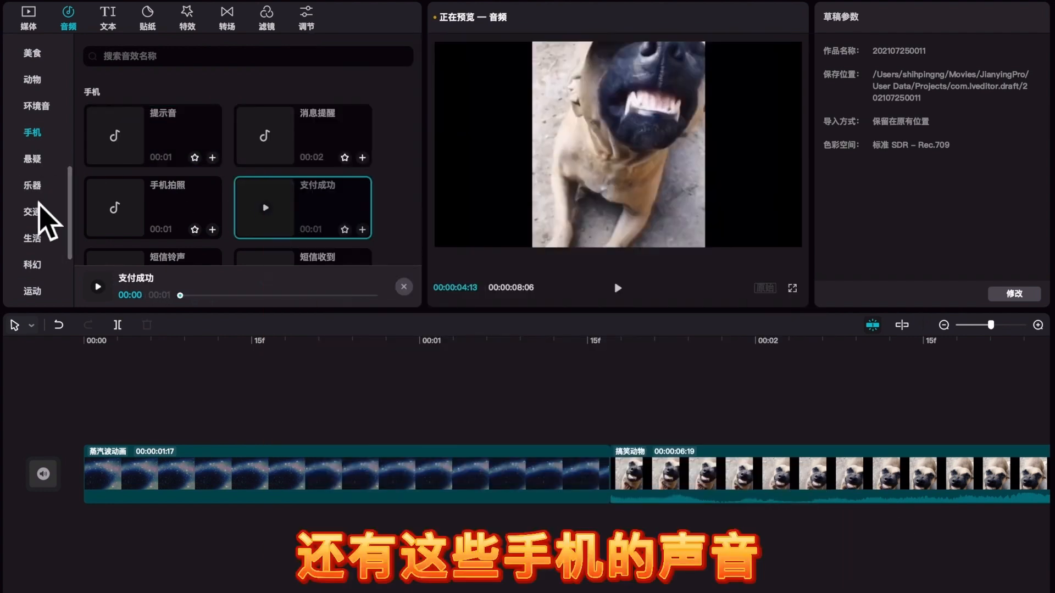
pyautogui.click(40, 152)
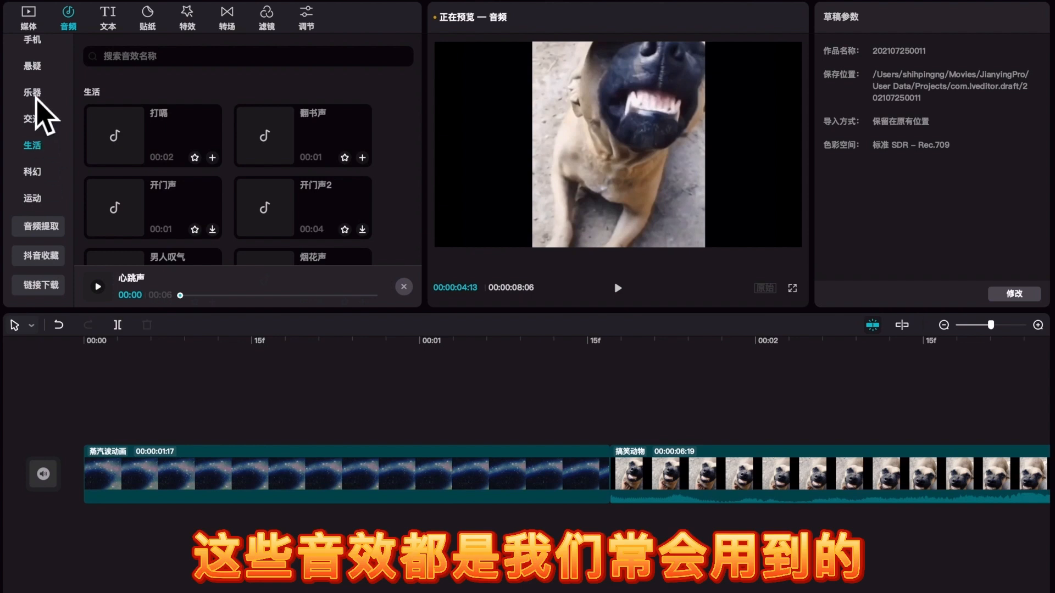
pyautogui.click(129, 138)
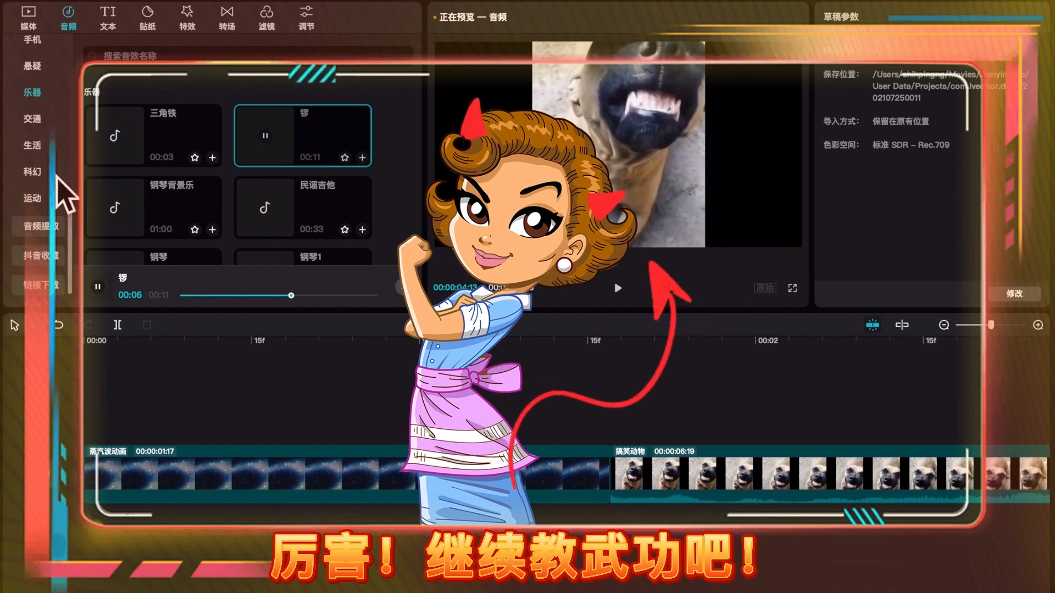
# Look at the 音频提取, 抖音收藏 and 链接下载 sections of the audio library
pyautogui.click(55, 232)
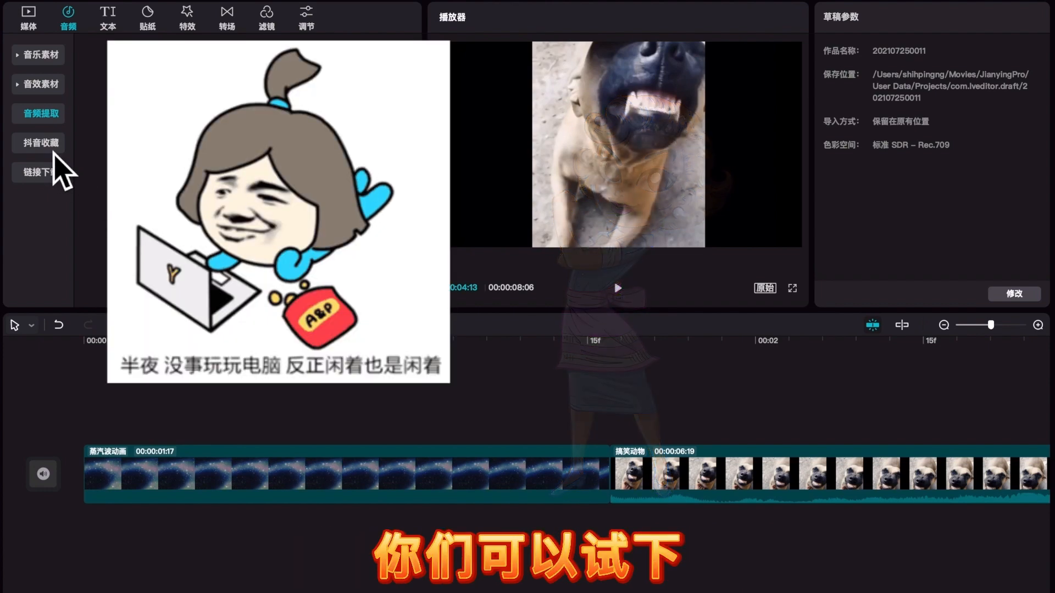
pyautogui.click(52, 149)
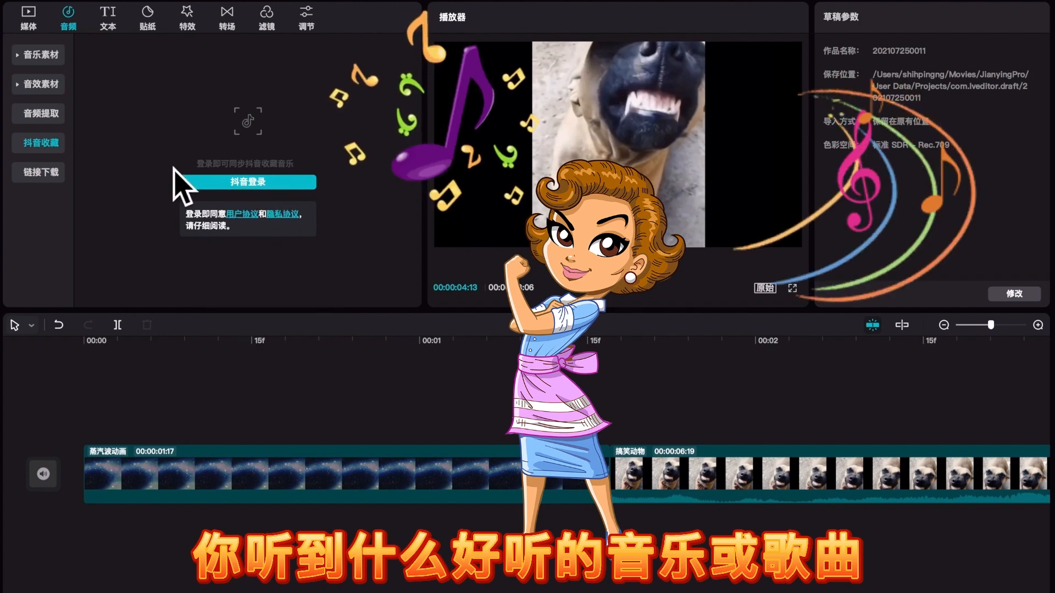
pyautogui.click(51, 182)
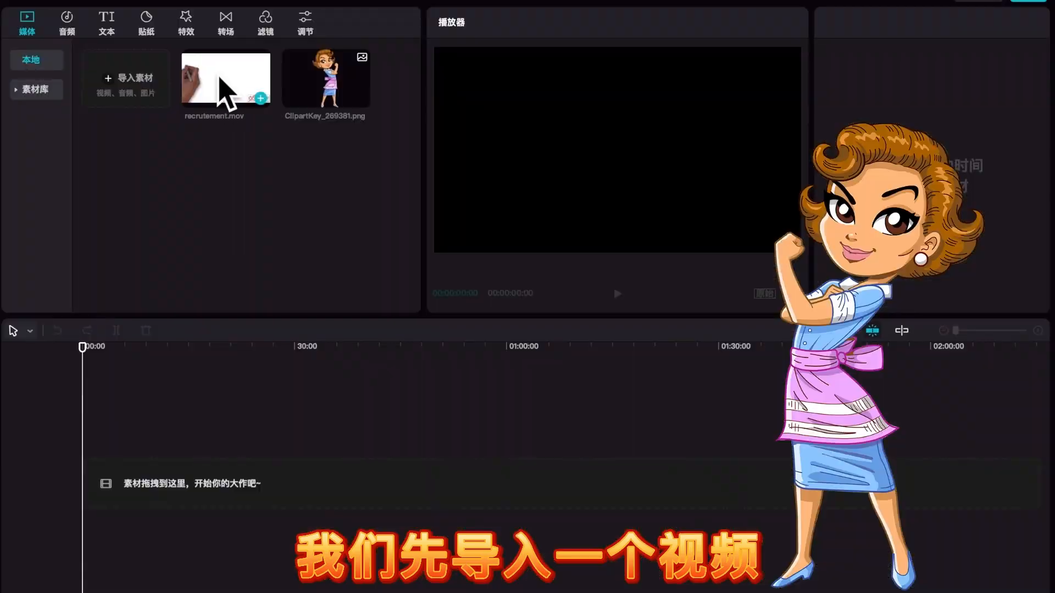
# Place the local video recrutement.mov at the start of the empty timeline
pyautogui.moveTo(224, 90); pyautogui.dragTo(102, 503)
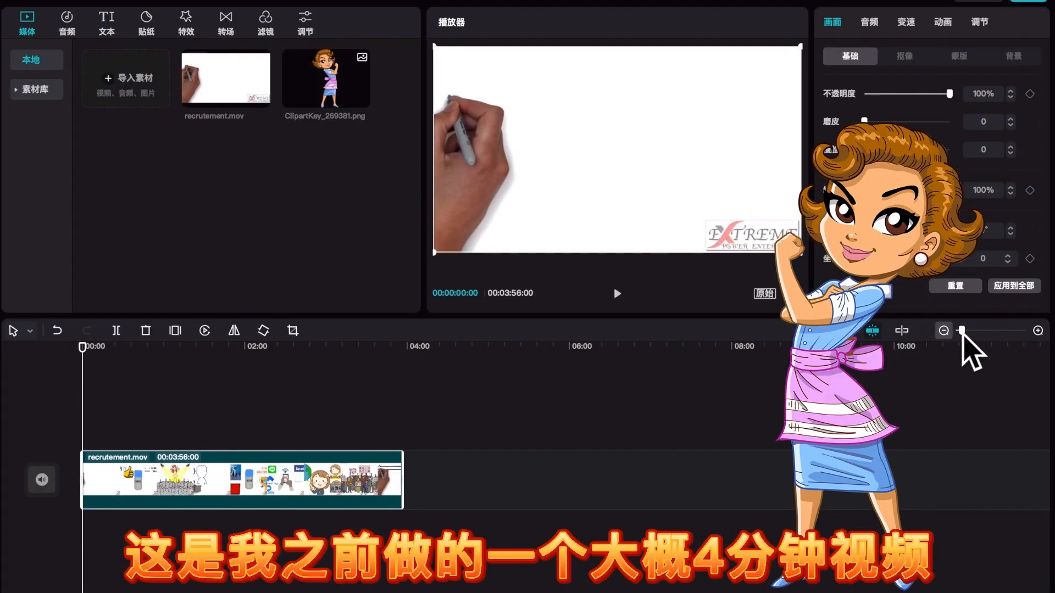
pyautogui.moveTo(961, 331); pyautogui.dragTo(979, 332)
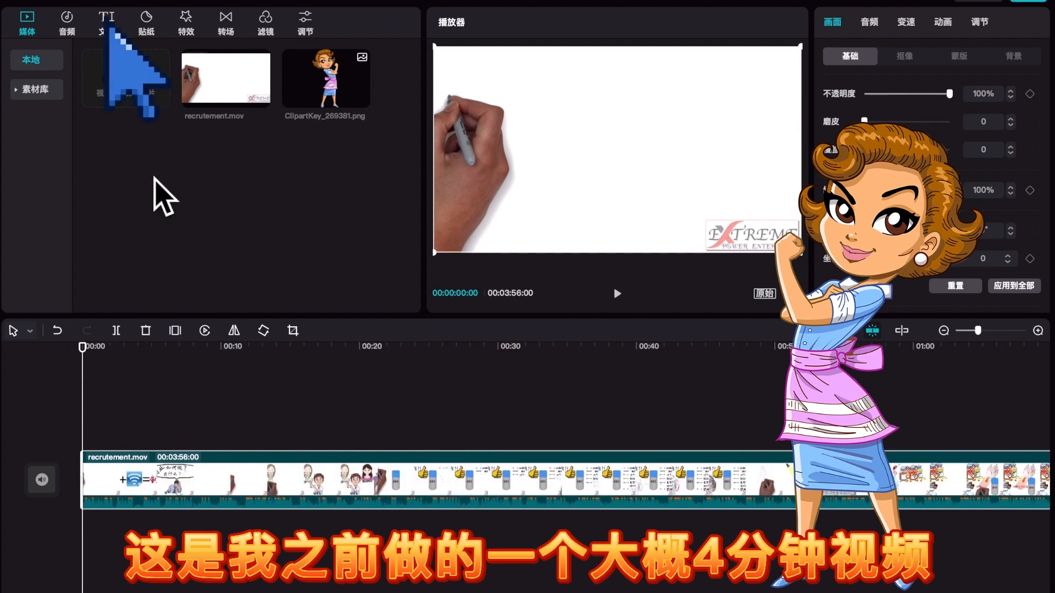
# Open the 花字 styles under 新建文本, preview the first pink style and look through the other designs
pyautogui.click(107, 25)
pyautogui.click(59, 65)
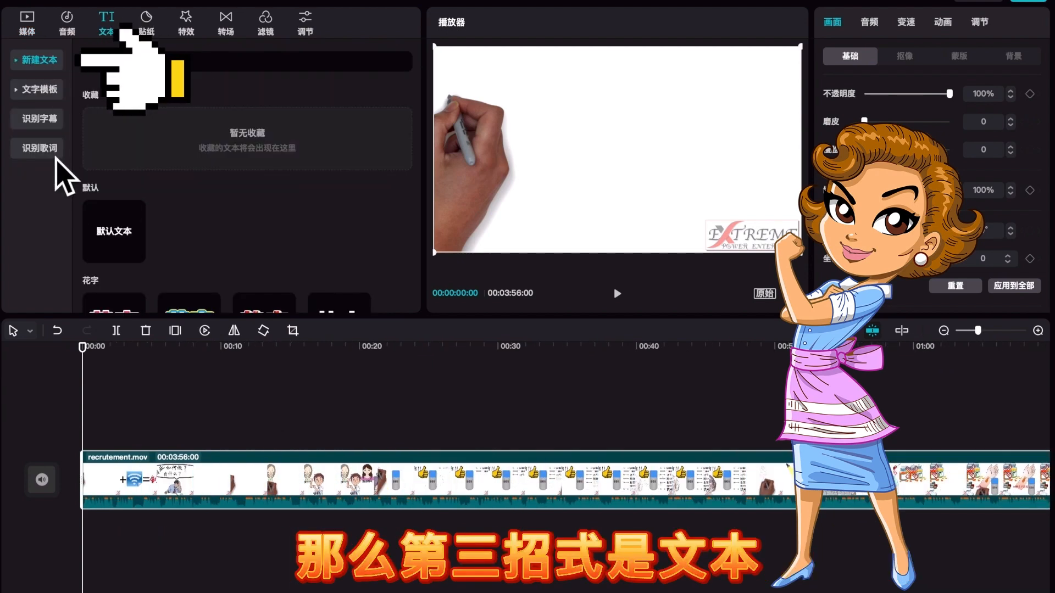
pyautogui.click(57, 61)
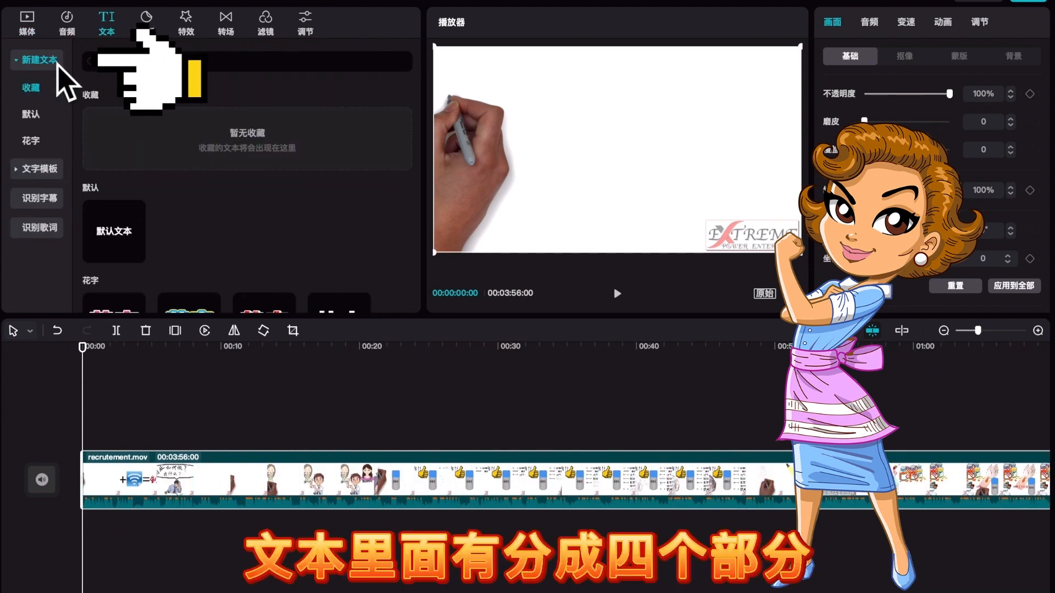
pyautogui.click(53, 144)
pyautogui.click(112, 151)
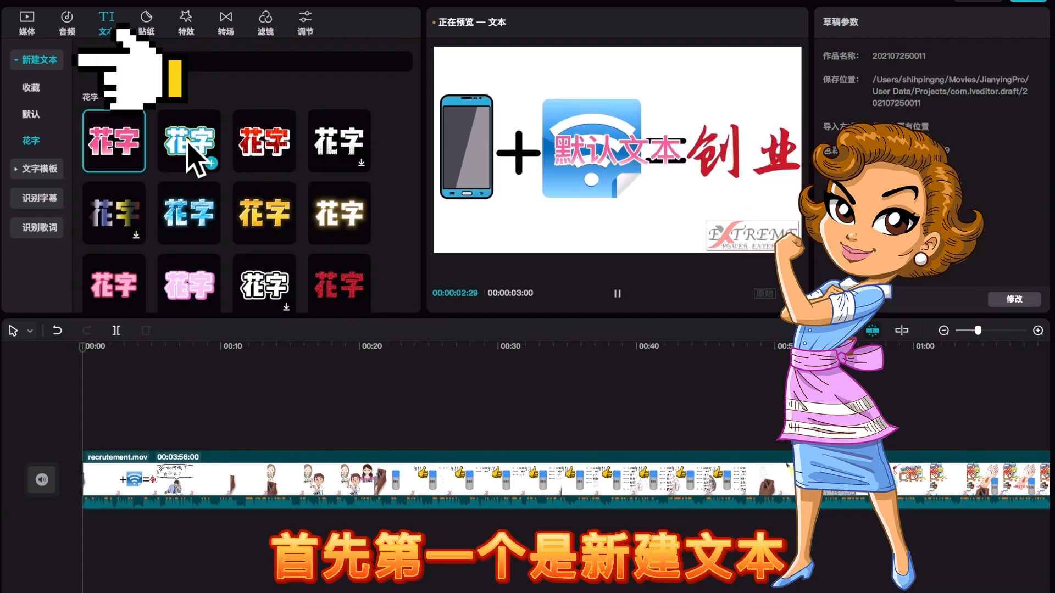
pyautogui.scroll(-3, 256, 220)
pyautogui.scroll(-3, 261, 236)
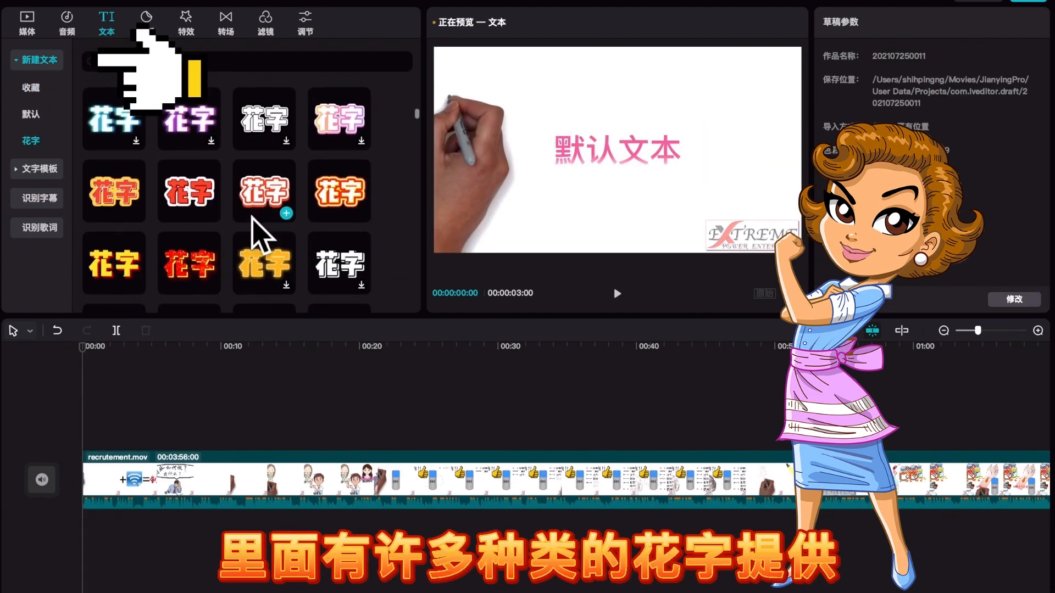
# Place the red 花字 style with yellow edges above the start of recrutement.mov and set its text to 创业
pyautogui.click(193, 131)
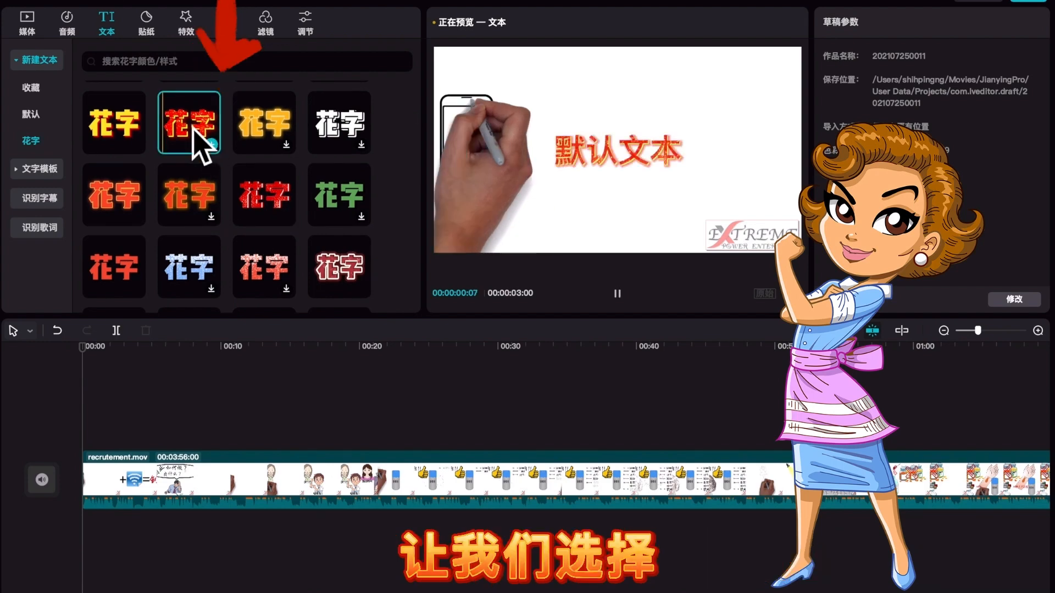
pyautogui.moveTo(188, 129); pyautogui.dragTo(95, 434)
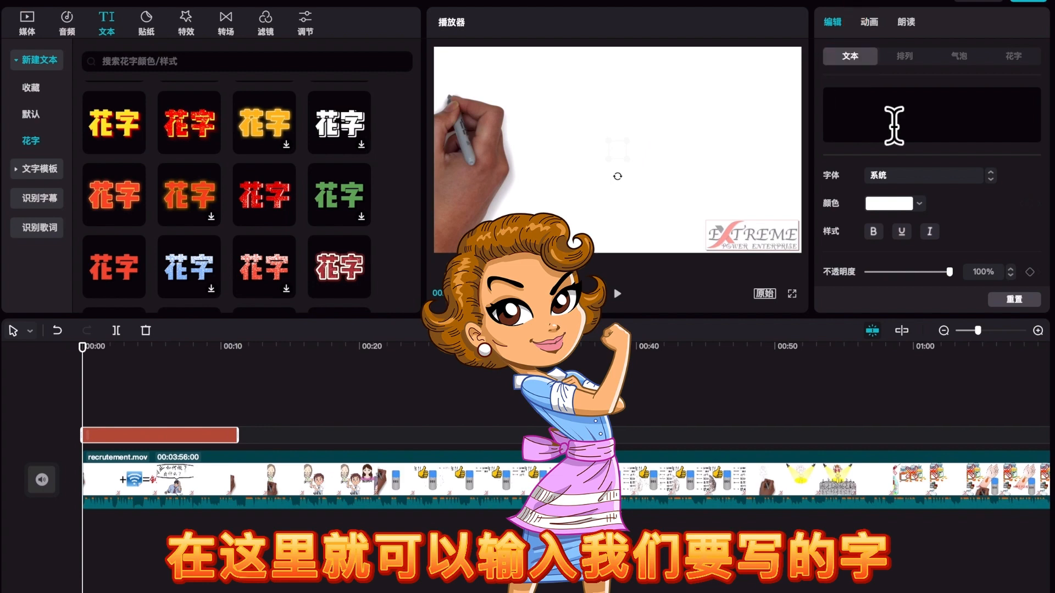
pyautogui.write('创业')
# Switch the 创业 text to another preset font and enlarge it with 缩放
pyautogui.scroll(-1, 968, 223)
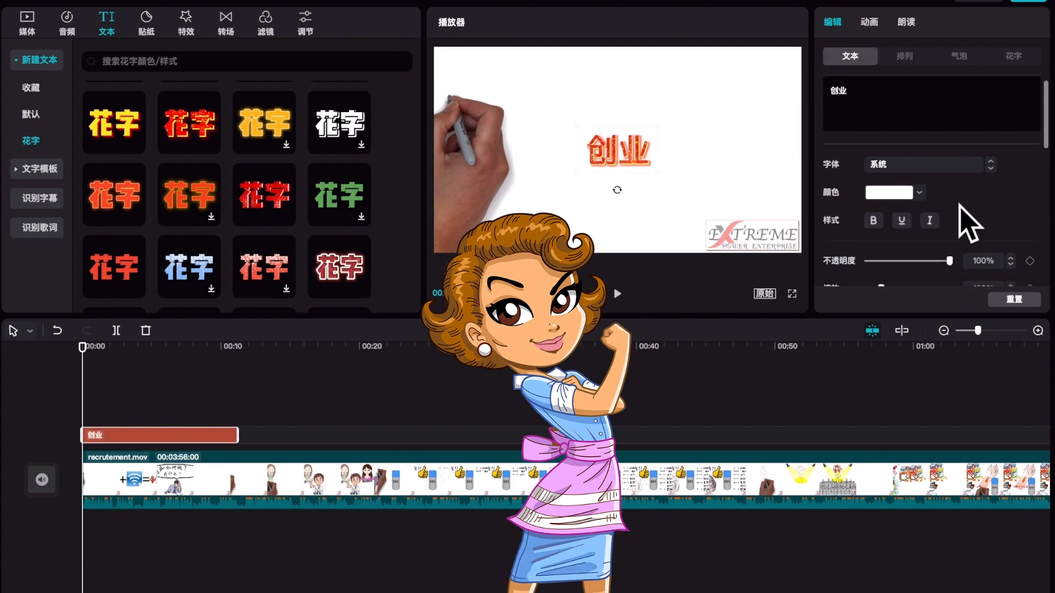
pyautogui.scroll(-2, 968, 226)
pyautogui.click(959, 102)
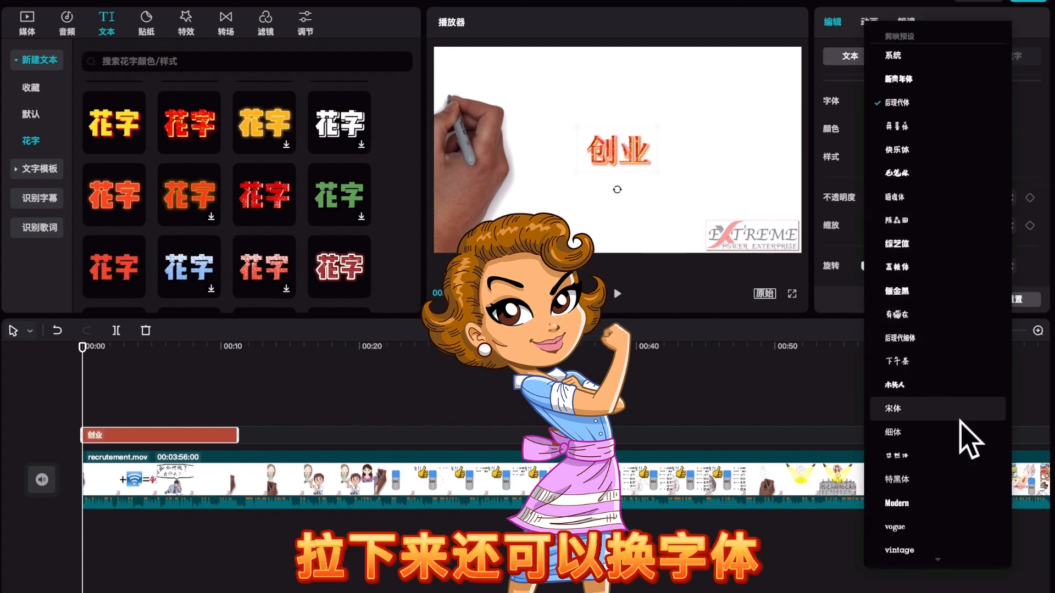
pyautogui.click(954, 160)
pyautogui.scroll(-1, 899, 160)
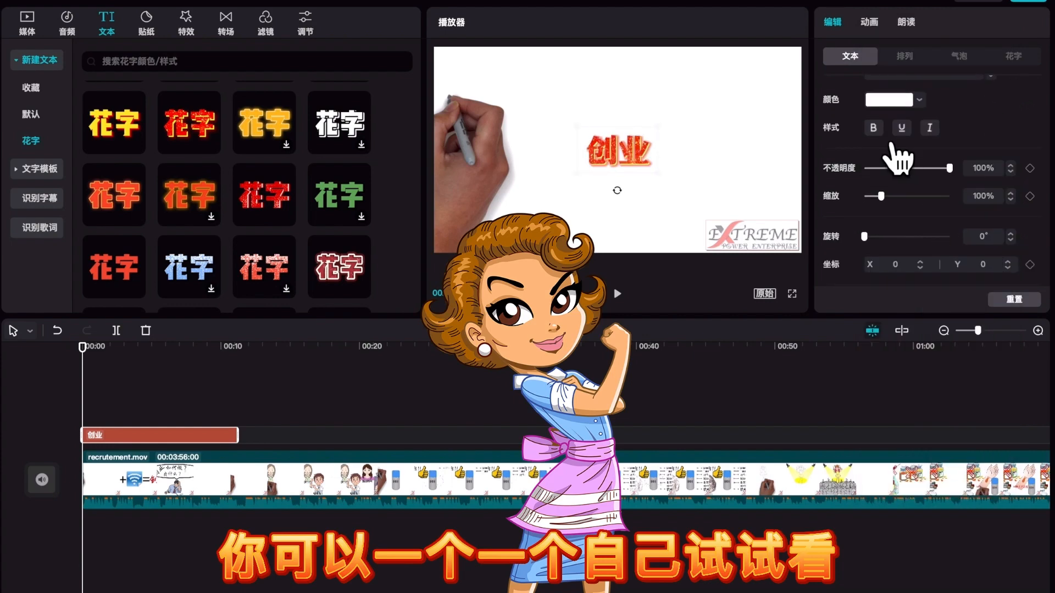
pyautogui.scroll(-1, 889, 159)
pyautogui.moveTo(883, 177); pyautogui.dragTo(863, 163)
# Apply the preset style with white lettering on a maroon background to the 创业 text
pyautogui.scroll(-2, 880, 186)
pyautogui.scroll(-3, 909, 247)
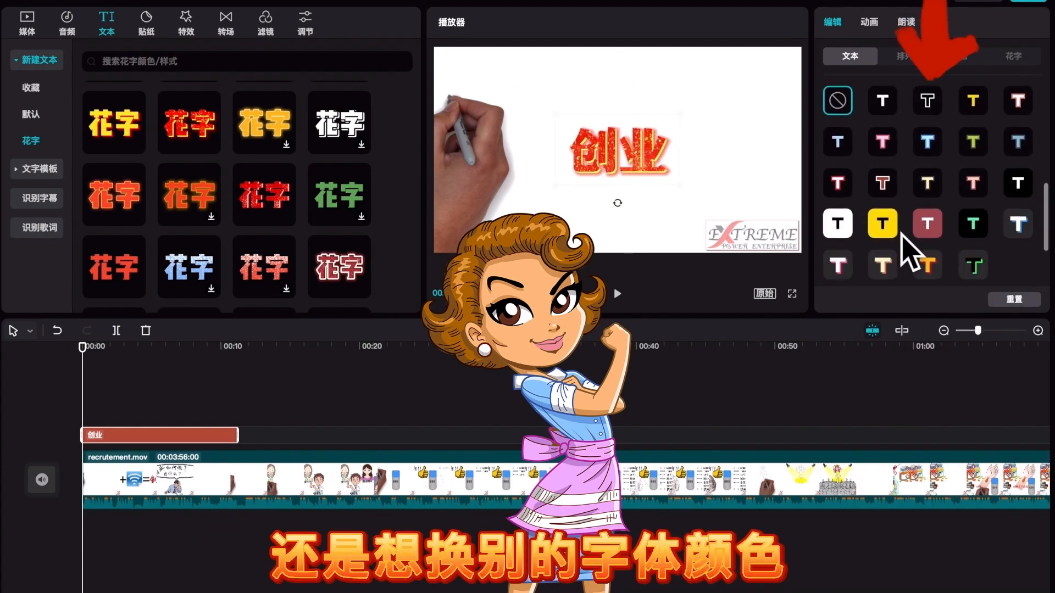
pyautogui.click(934, 230)
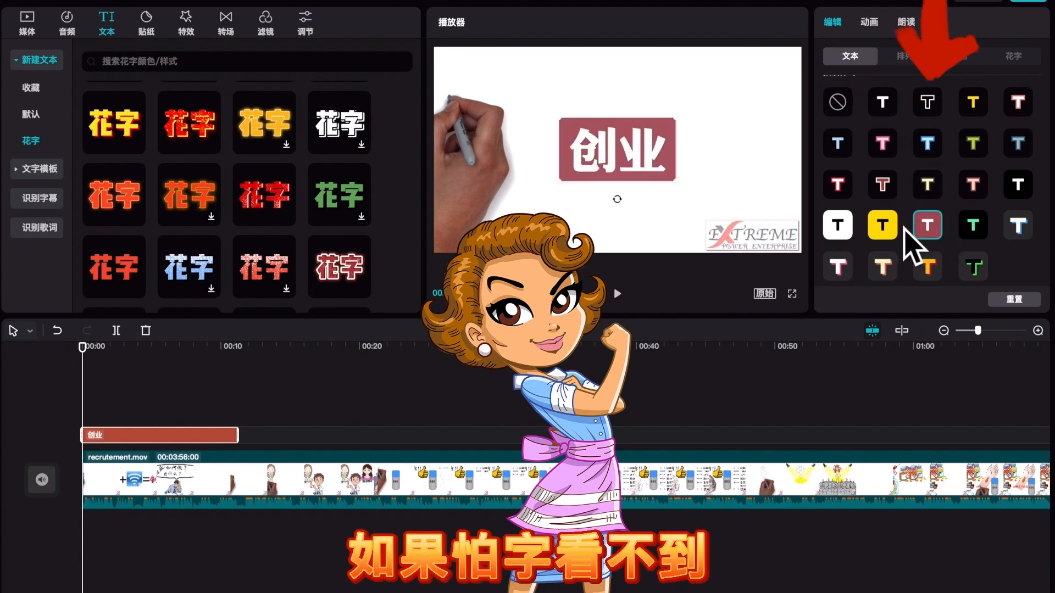
# Try the yellow-background and orange preset styles on the 创业 text and apply the one with black lettering and a green shadow
pyautogui.click(886, 230)
pyautogui.click(929, 270)
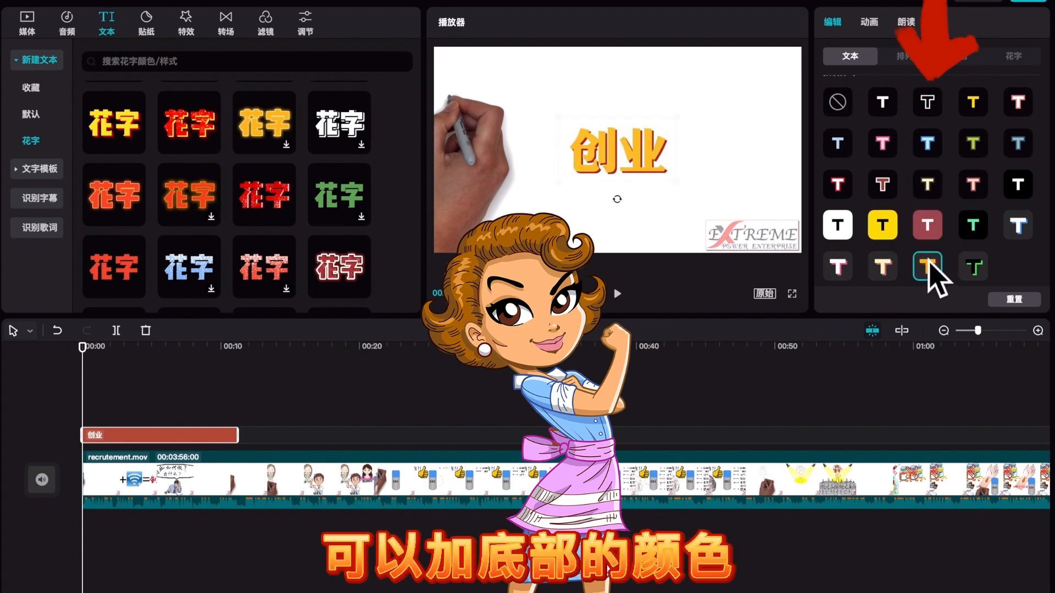
pyautogui.scroll(-1, 928, 262)
pyautogui.click(974, 222)
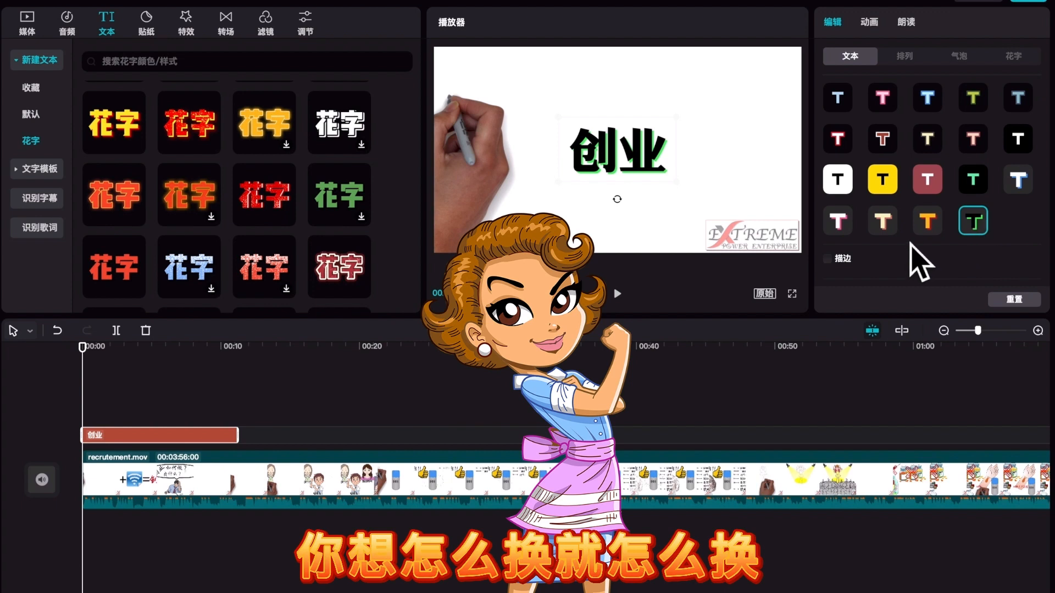
# Try several 气泡 designs on the 创业 text, including the pink tag and the Search For box, and remove the bubble
pyautogui.scroll(1, 921, 258)
pyautogui.click(912, 60)
pyautogui.click(962, 60)
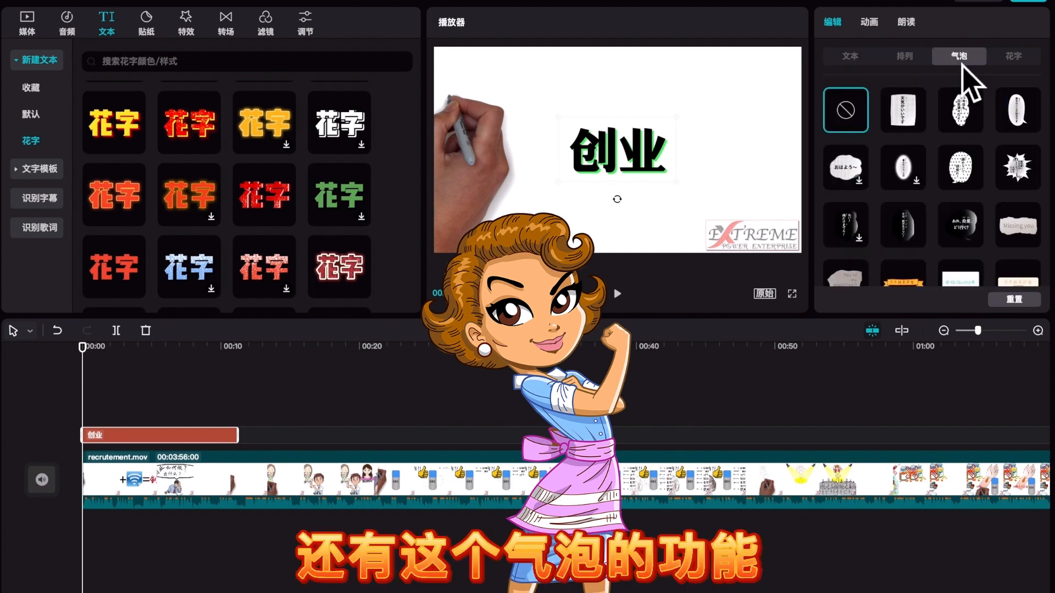
pyautogui.scroll(-5, 970, 176)
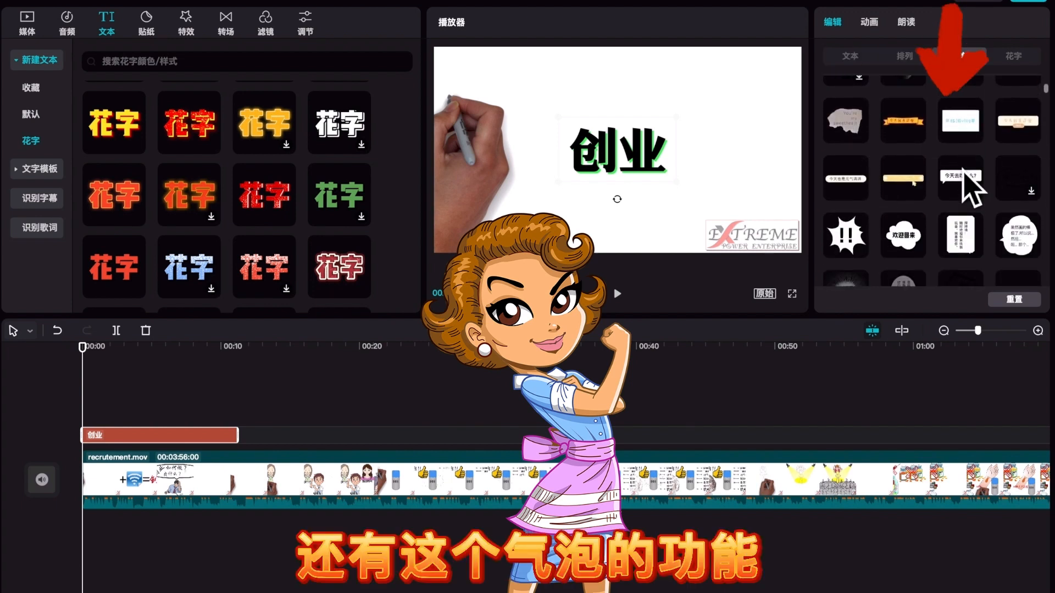
pyautogui.click(968, 214)
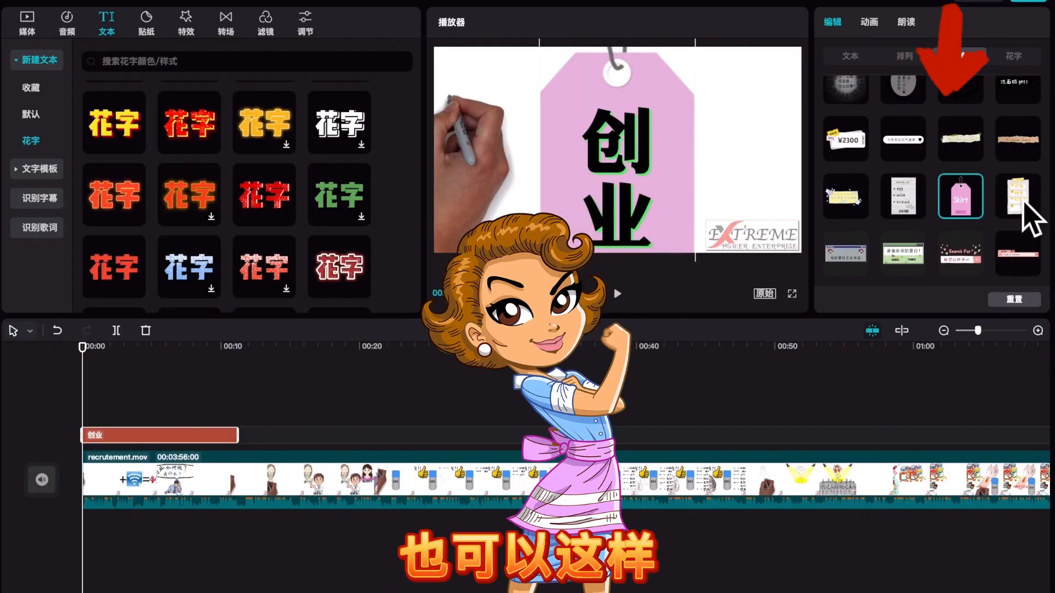
pyautogui.click(1022, 201)
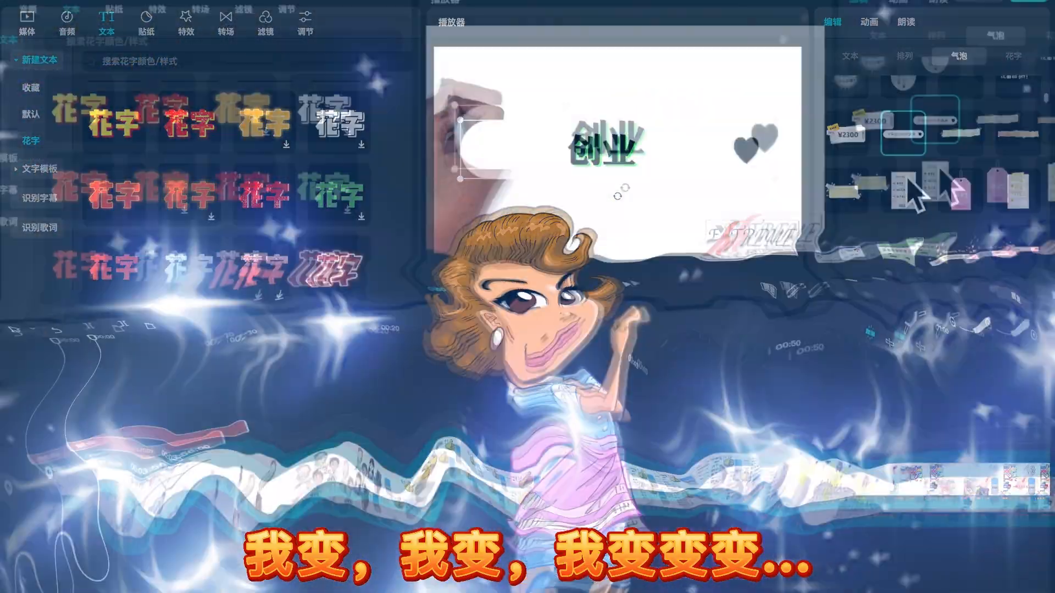
pyautogui.click(965, 222)
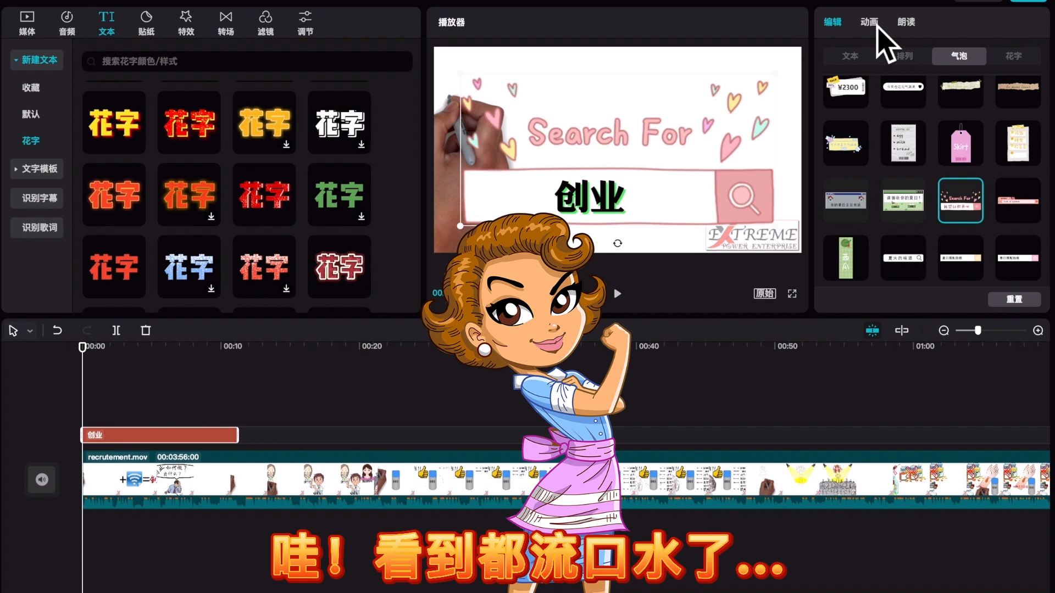
pyautogui.scroll(5, 910, 116)
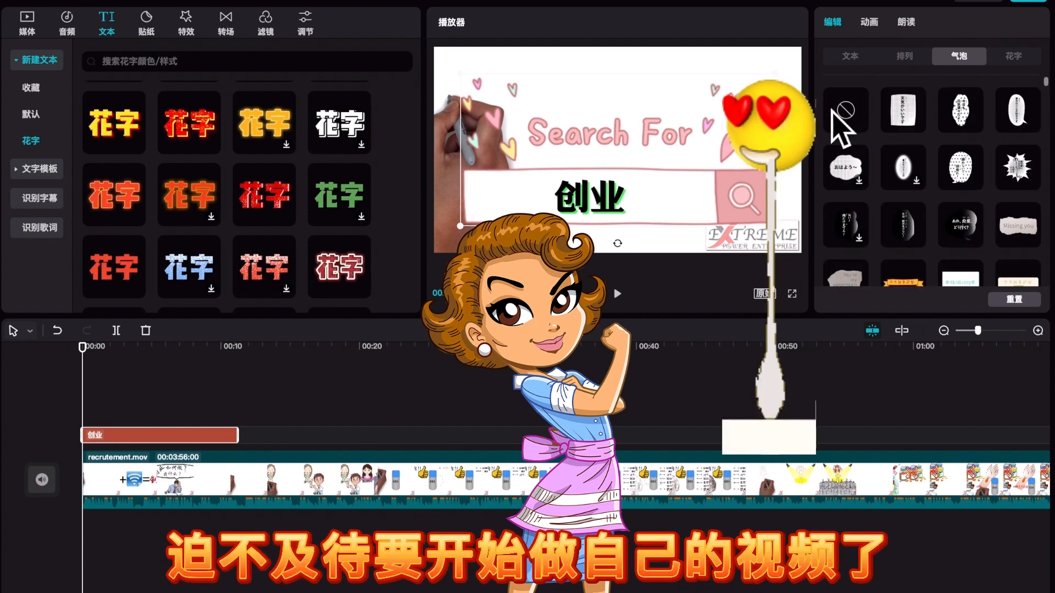
pyautogui.click(851, 109)
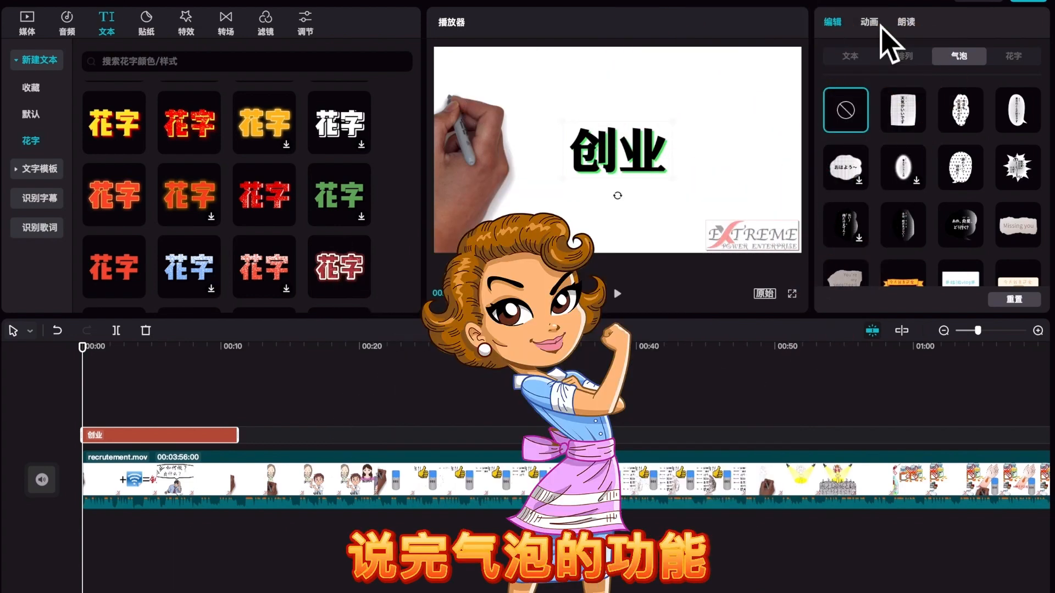
# Preview the 模糊 entrance animation on the 创业 text and apply 爱心弹跳 with a duration of 4.2 s
pyautogui.click(879, 25)
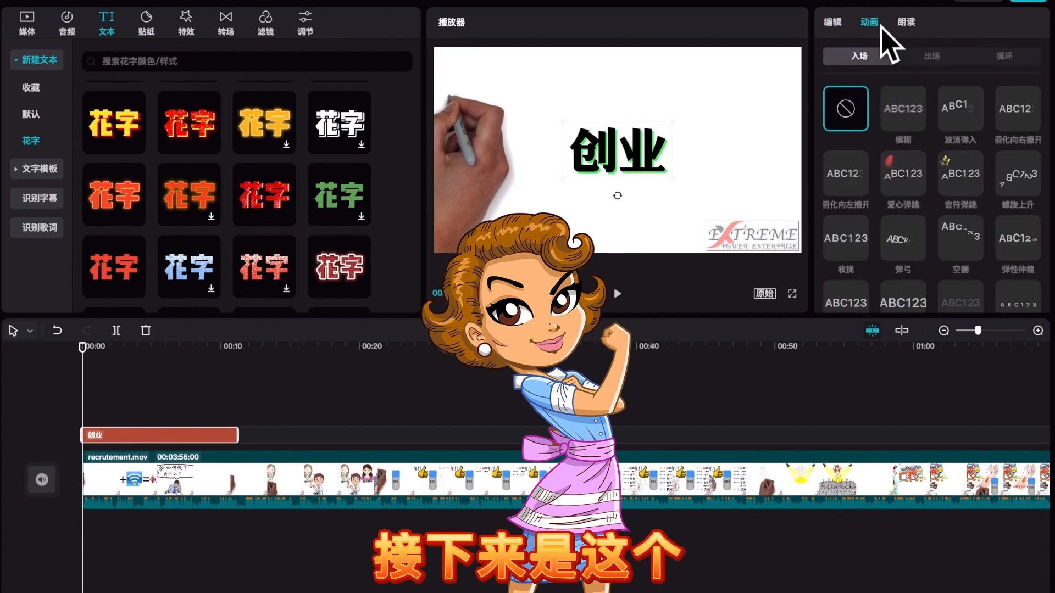
pyautogui.click(922, 116)
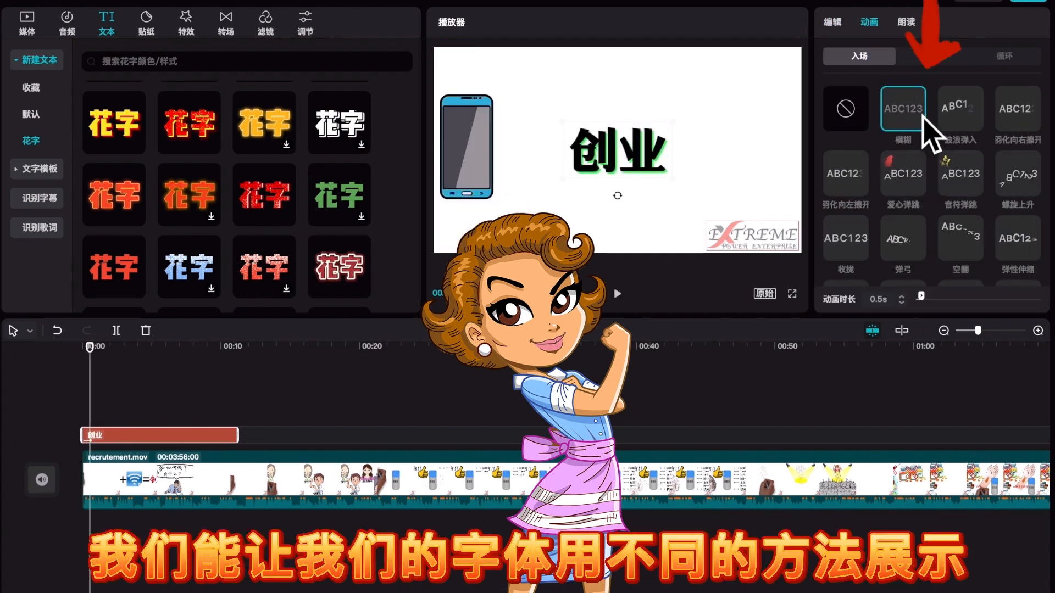
pyautogui.scroll(-2, 932, 165)
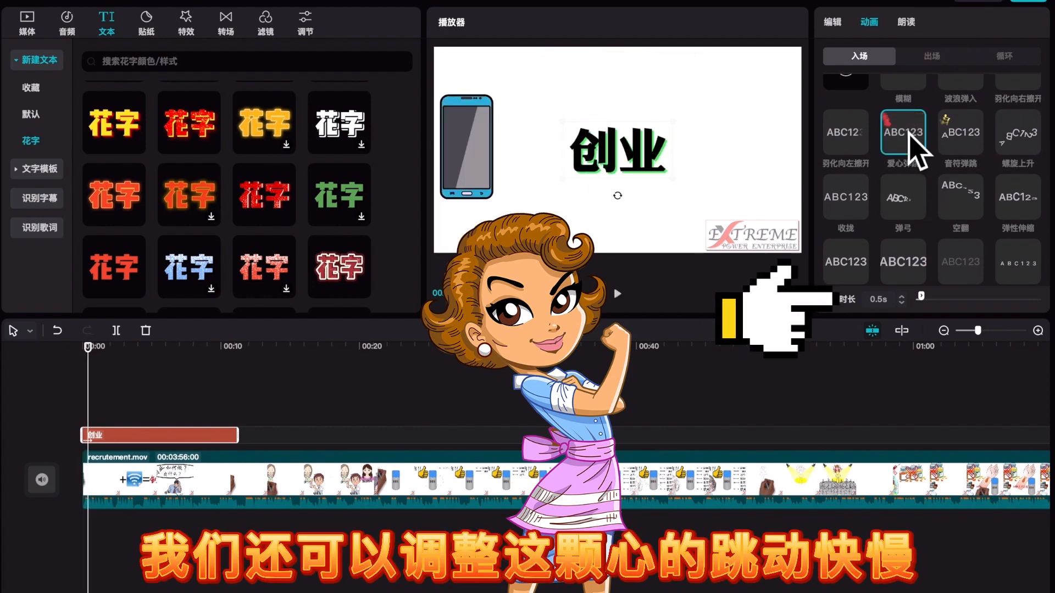
pyautogui.moveTo(927, 300); pyautogui.dragTo(971, 304)
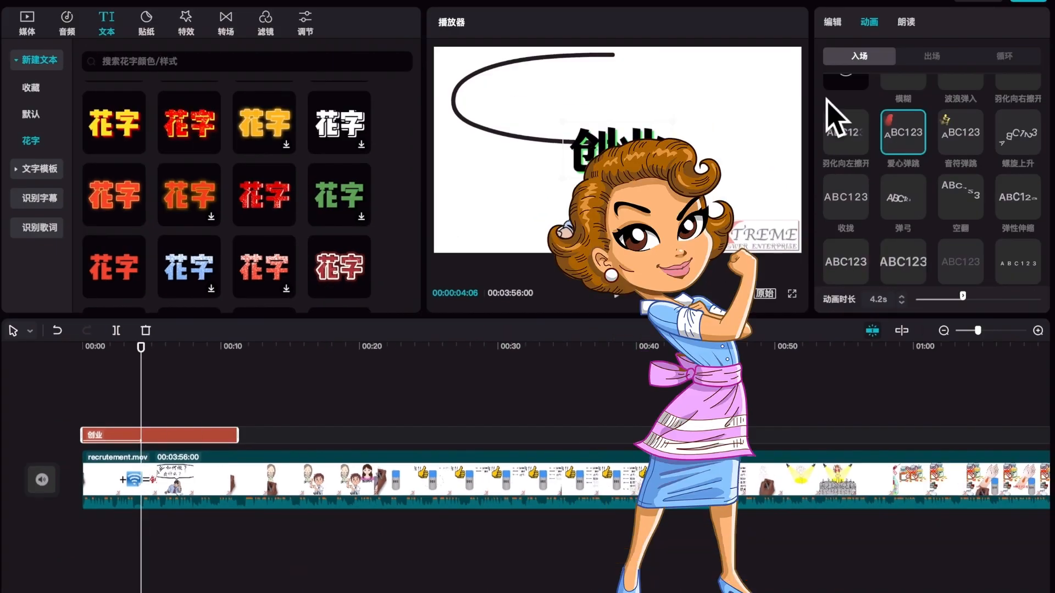
# Add the 放大 exit animation to the 创业 text and lengthen the entrance animation to 6.1 s
pyautogui.click(957, 58)
pyautogui.scroll(-5, 962, 168)
pyautogui.click(963, 168)
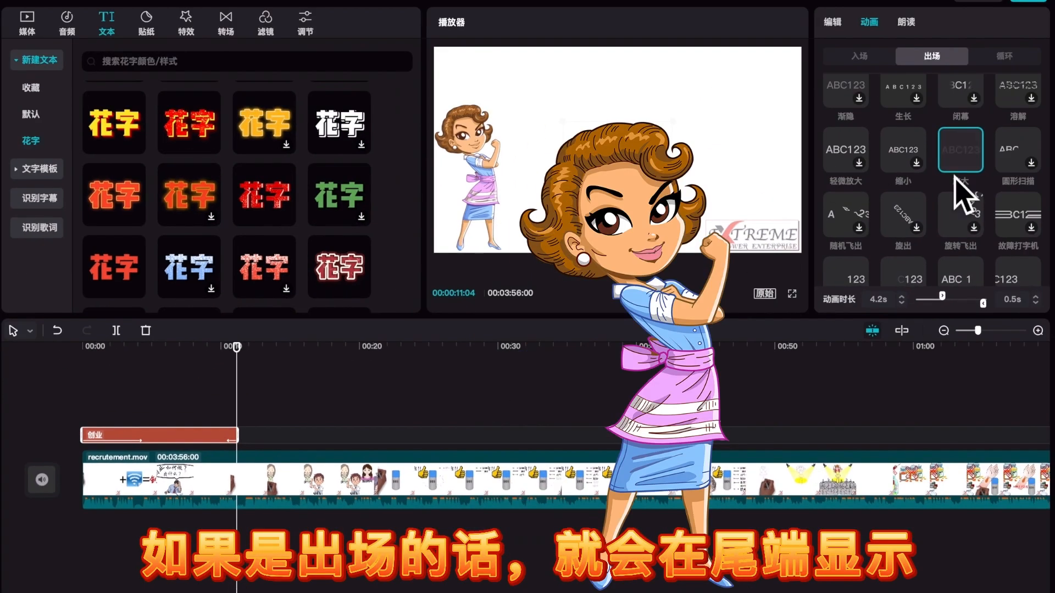
pyautogui.moveTo(944, 299); pyautogui.dragTo(976, 302)
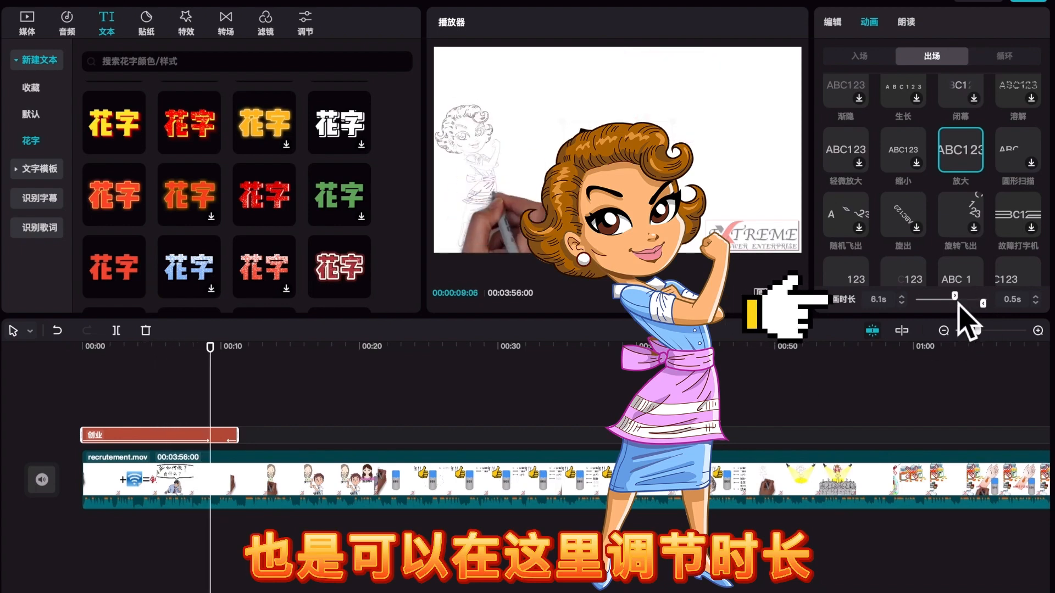
# Apply the 逐字放大 loop animation to the 创业 text
pyautogui.click(996, 57)
pyautogui.click(968, 122)
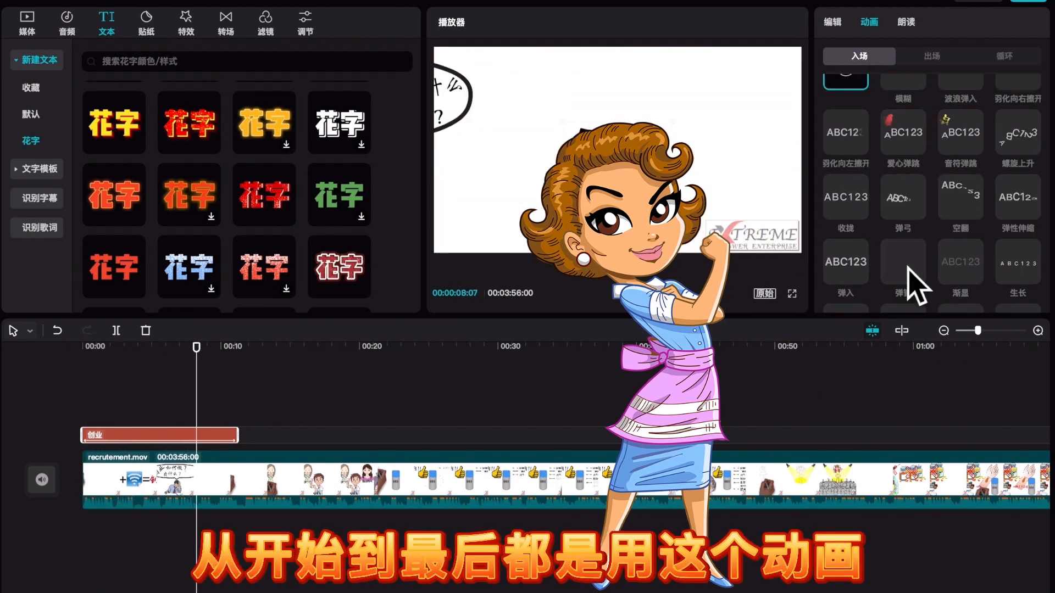
pyautogui.click(932, 56)
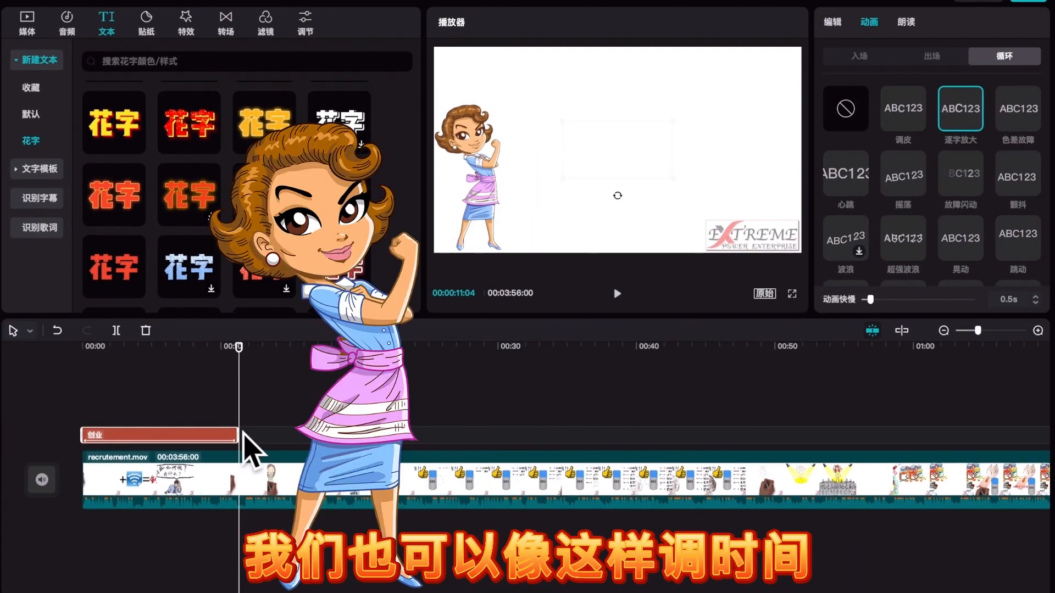
# Shorten the 创业 text clip to about 2 seconds and move it to start at about 12 seconds on the timeline
pyautogui.moveTo(256, 451); pyautogui.dragTo(284, 432)
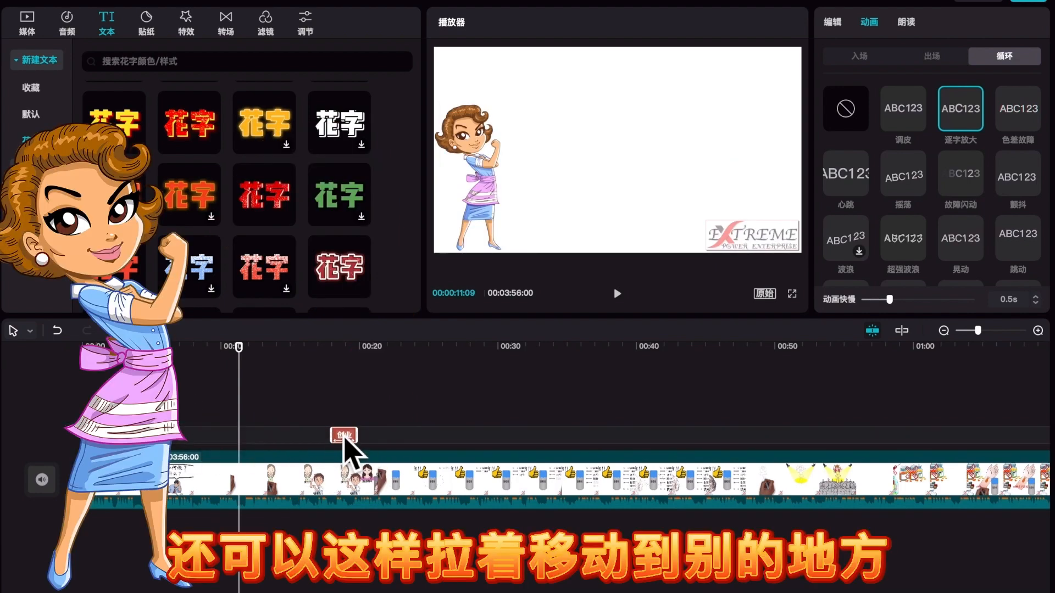
pyautogui.moveTo(271, 438); pyautogui.dragTo(268, 440)
pyautogui.click(274, 402)
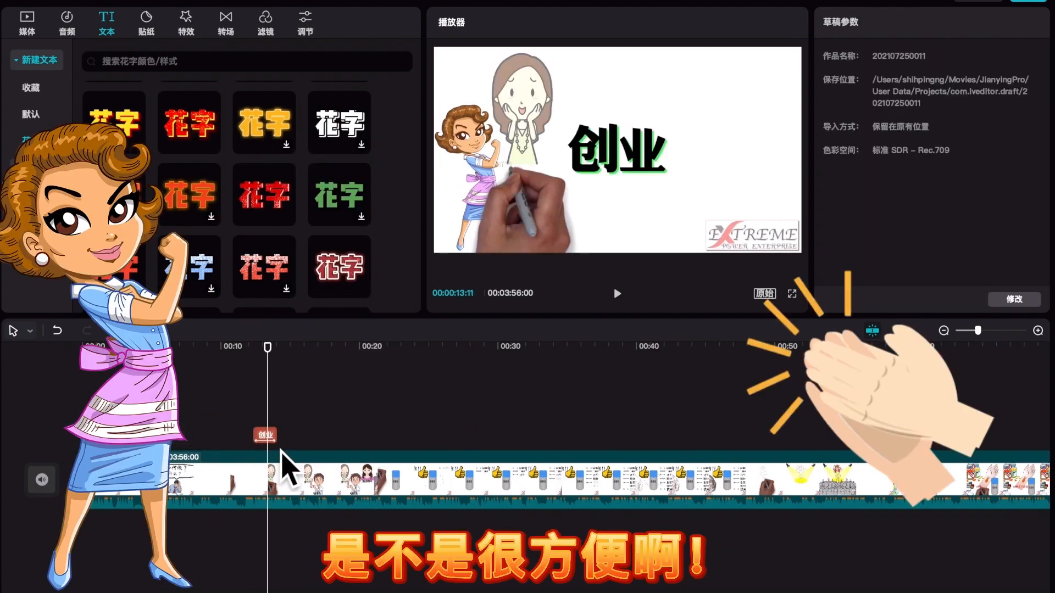
# Preview the 朗读 voices for the 创业 text, including 台湾女生, 阳光男生, 萌娃 and 动漫小新
pyautogui.click(266, 436)
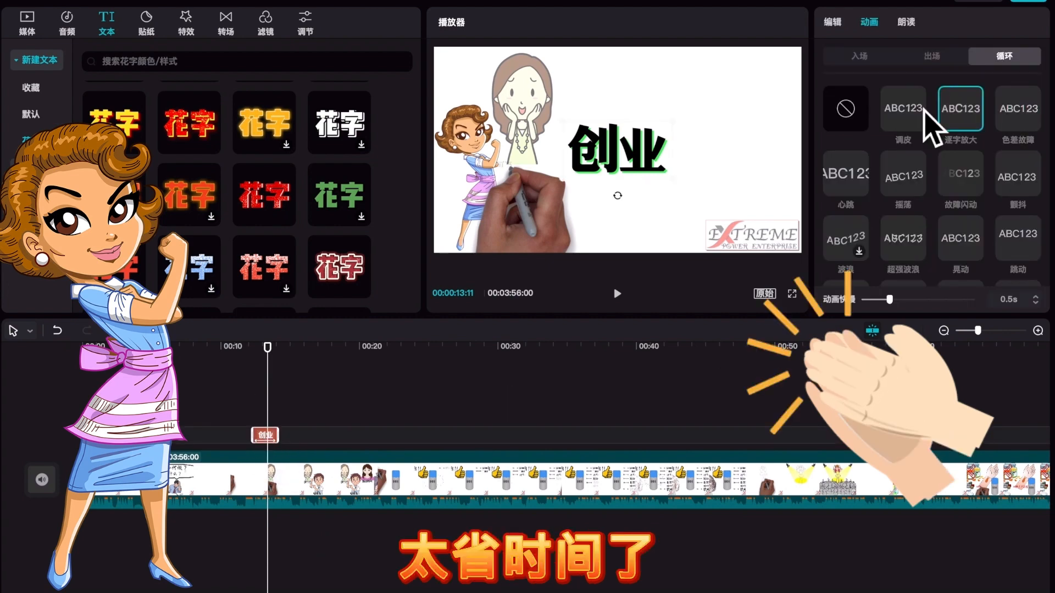
pyautogui.click(907, 24)
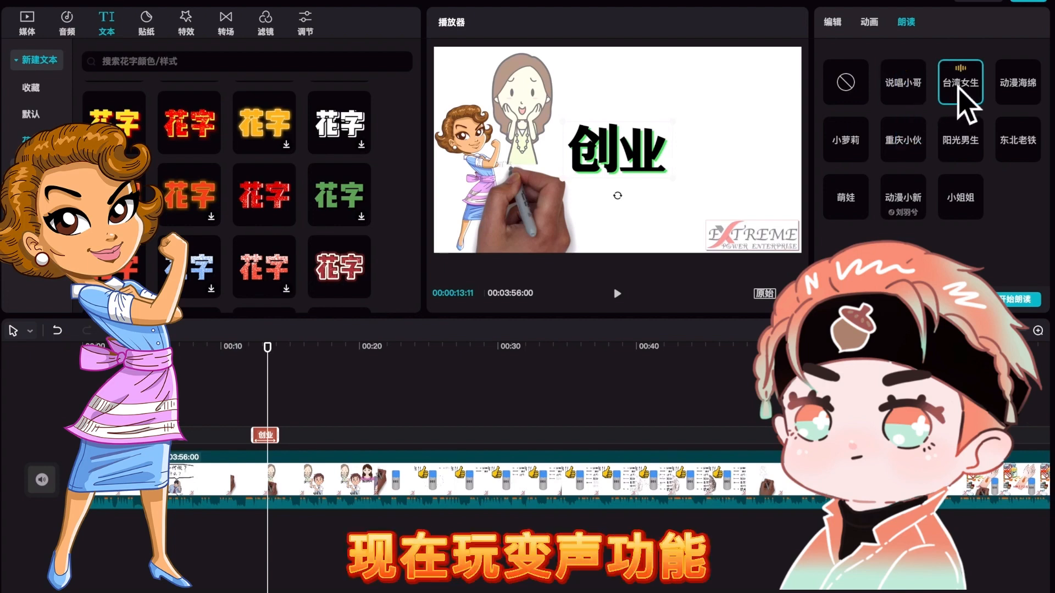
pyautogui.click(1021, 142)
pyautogui.click(969, 148)
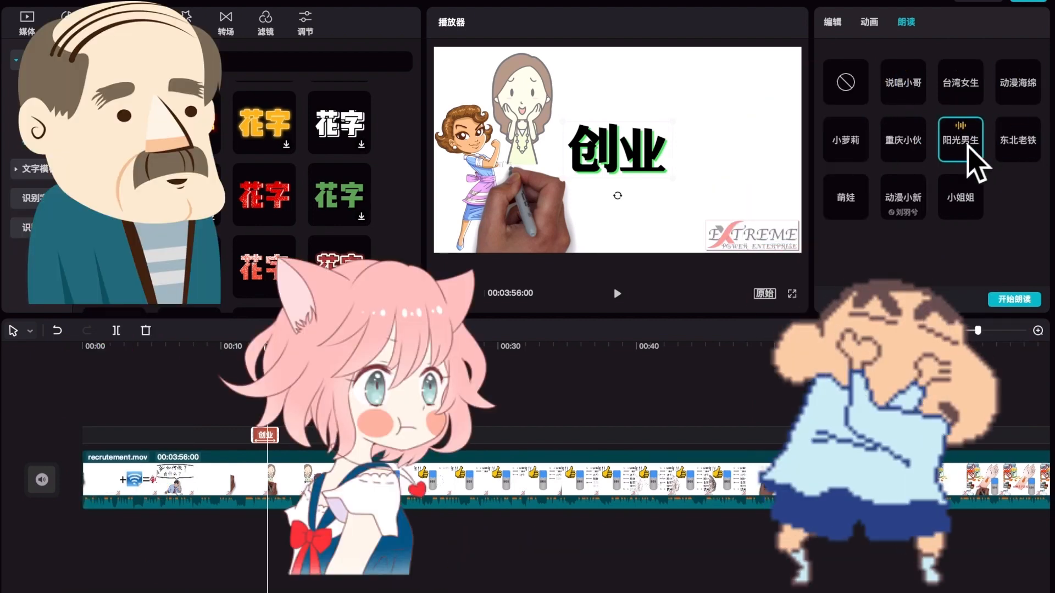
pyautogui.click(859, 146)
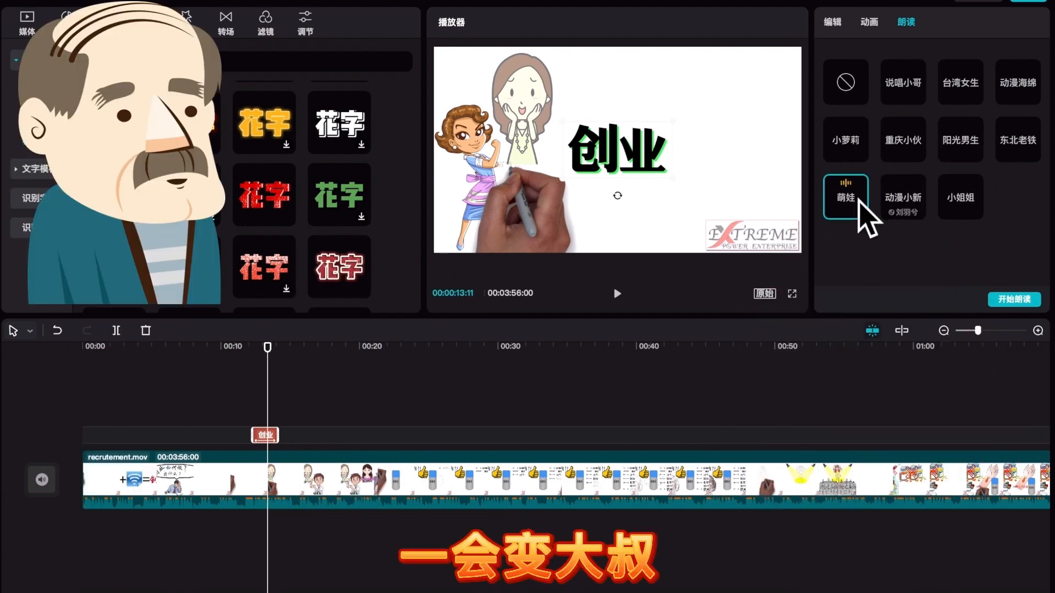
pyautogui.click(904, 204)
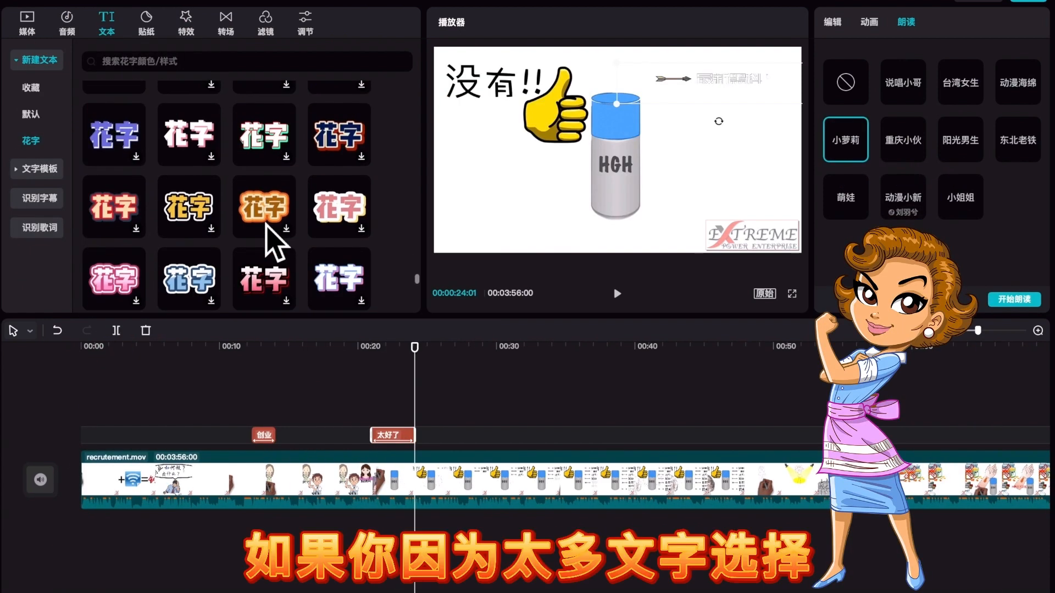
# Look through the 精选 category of 文字模板 and download the PRINCESS template, with the playhead set to 00:00:48:22
pyautogui.scroll(-5, 274, 242)
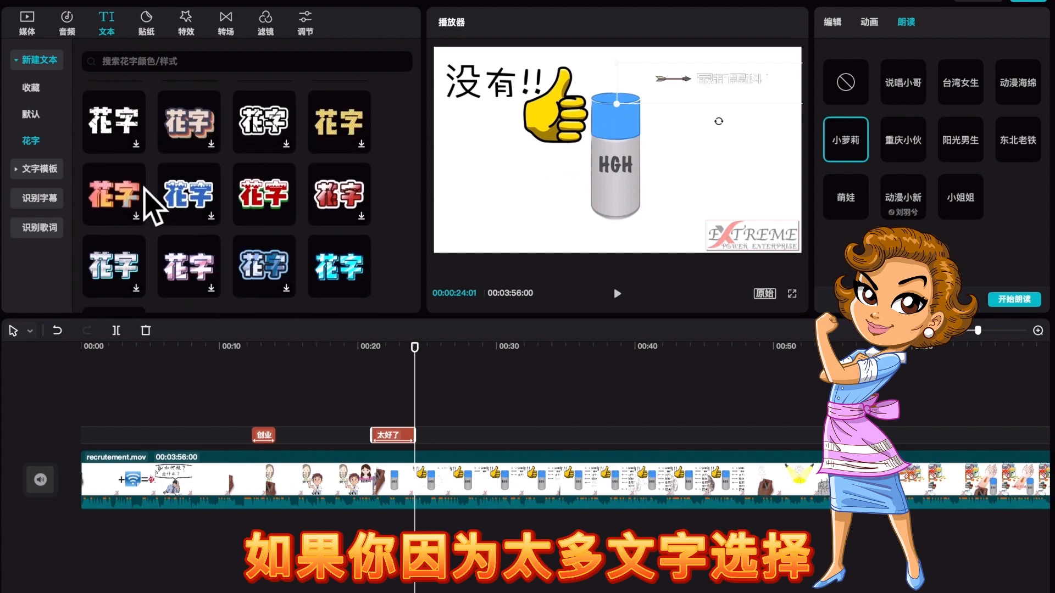
pyautogui.click(45, 60)
pyautogui.click(46, 94)
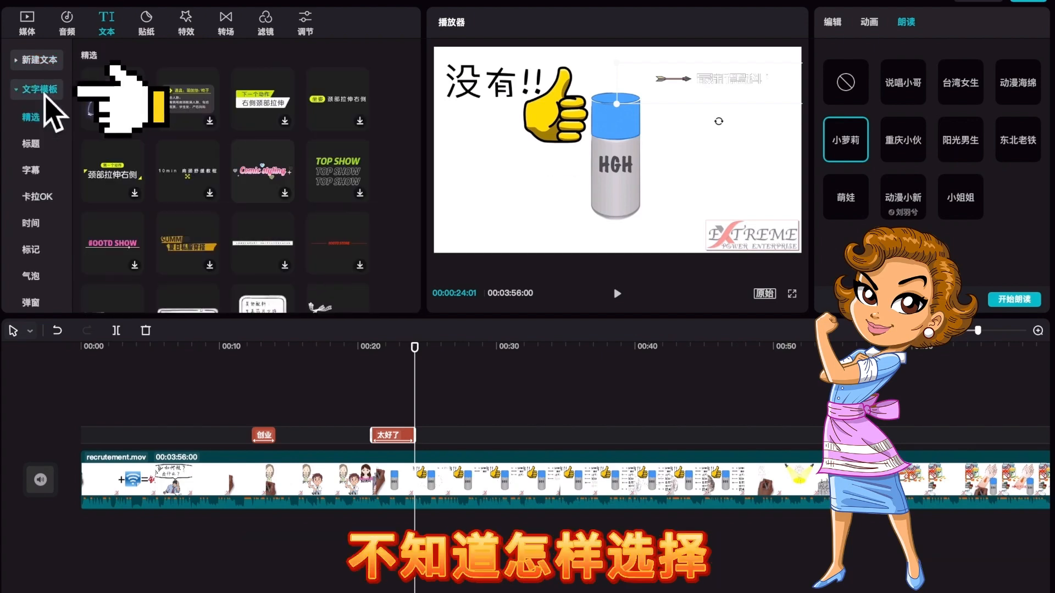
pyautogui.scroll(-3, 176, 222)
pyautogui.scroll(-3, 231, 244)
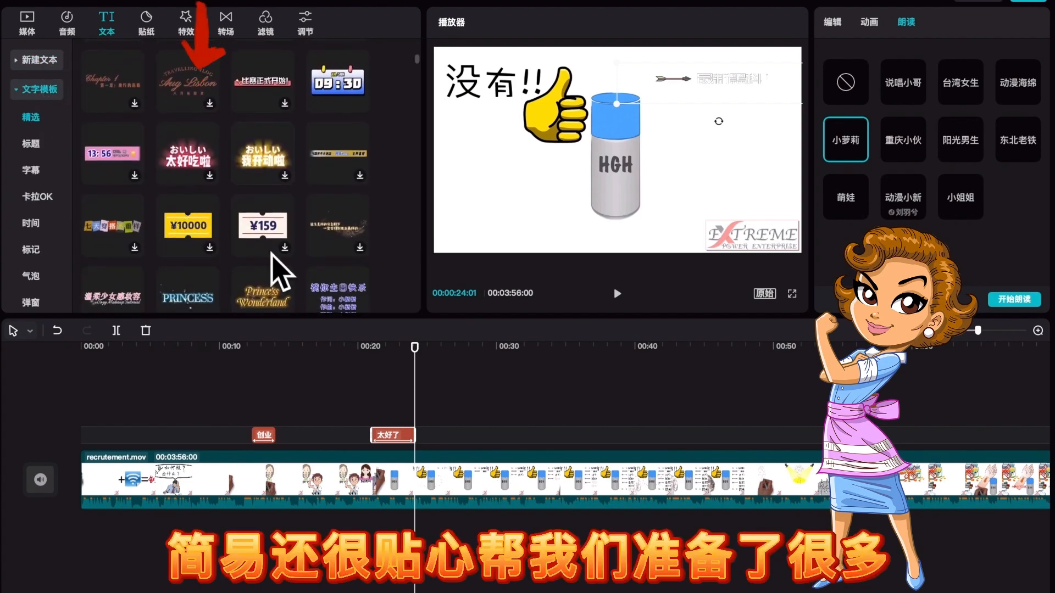
pyautogui.hscroll(10, 608, 412)
pyautogui.click(360, 423)
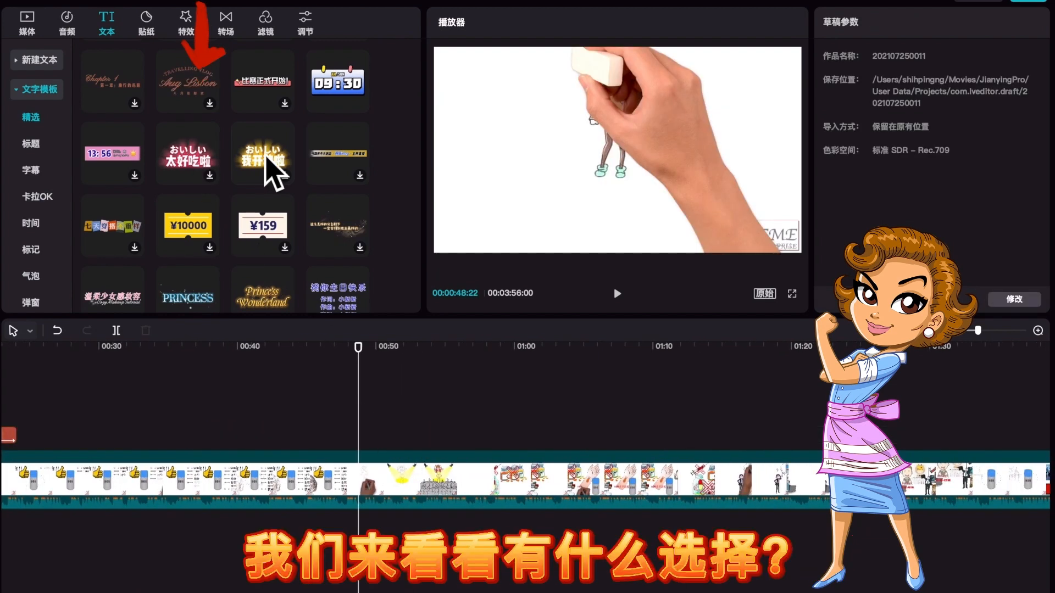
pyautogui.scroll(-2, 187, 209)
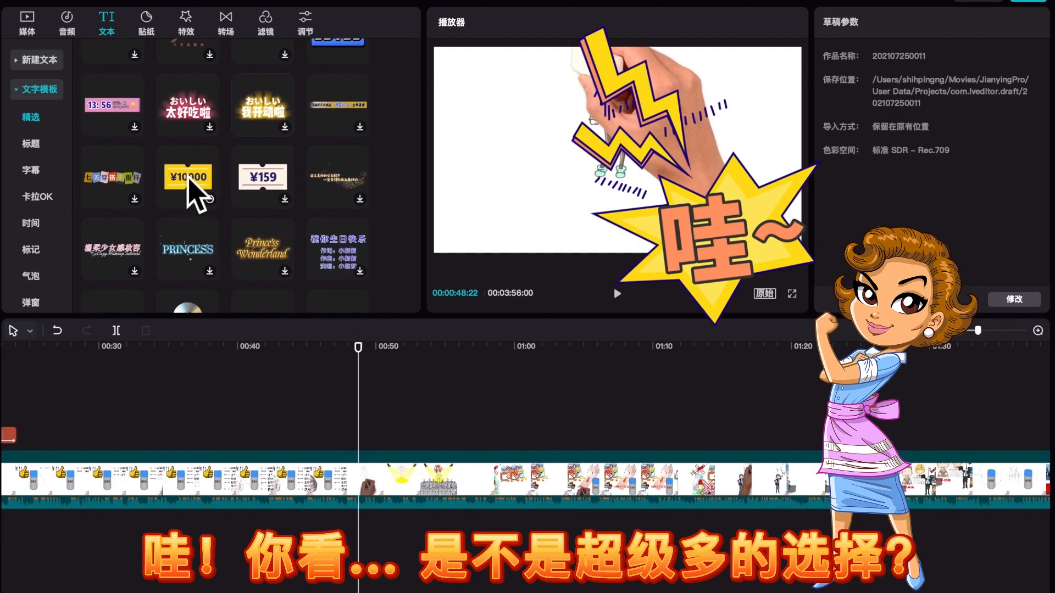
pyautogui.click(178, 252)
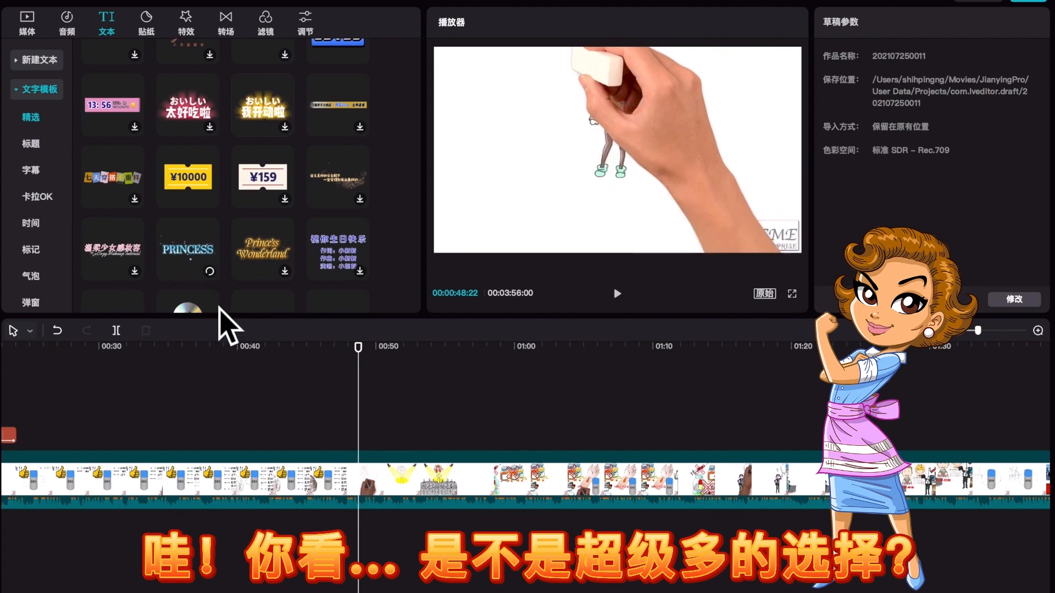
# Place the PRINCESS template above recrutement.mov at 00:00:48:22 and open its 第 1 段文本 text for editing
pyautogui.moveTo(188, 247); pyautogui.dragTo(368, 422)
pyautogui.click(382, 382)
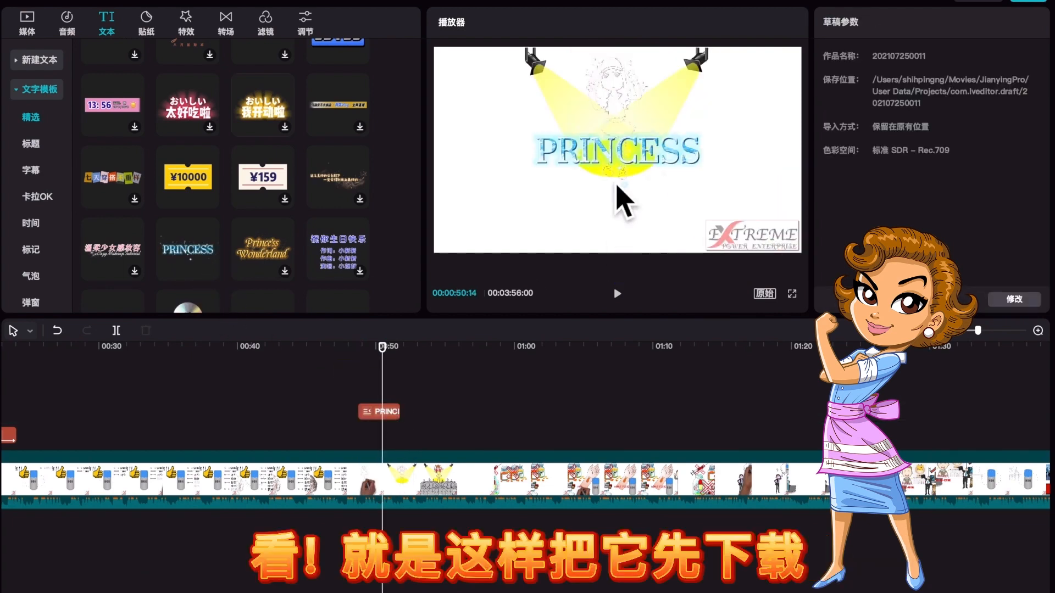
pyautogui.click(597, 153)
pyautogui.click(879, 23)
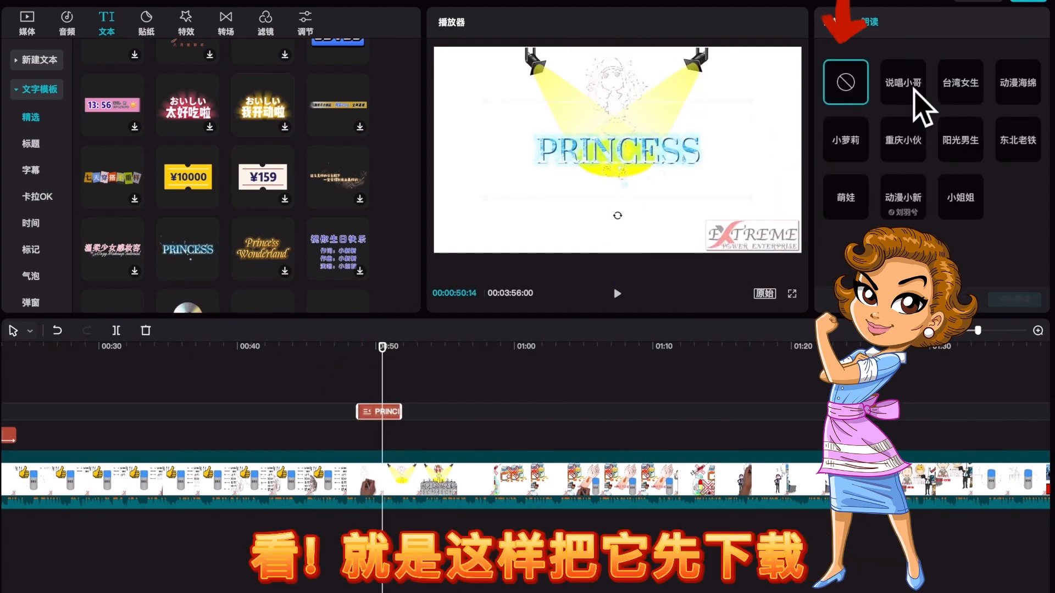
pyautogui.click(847, 83)
pyautogui.click(836, 24)
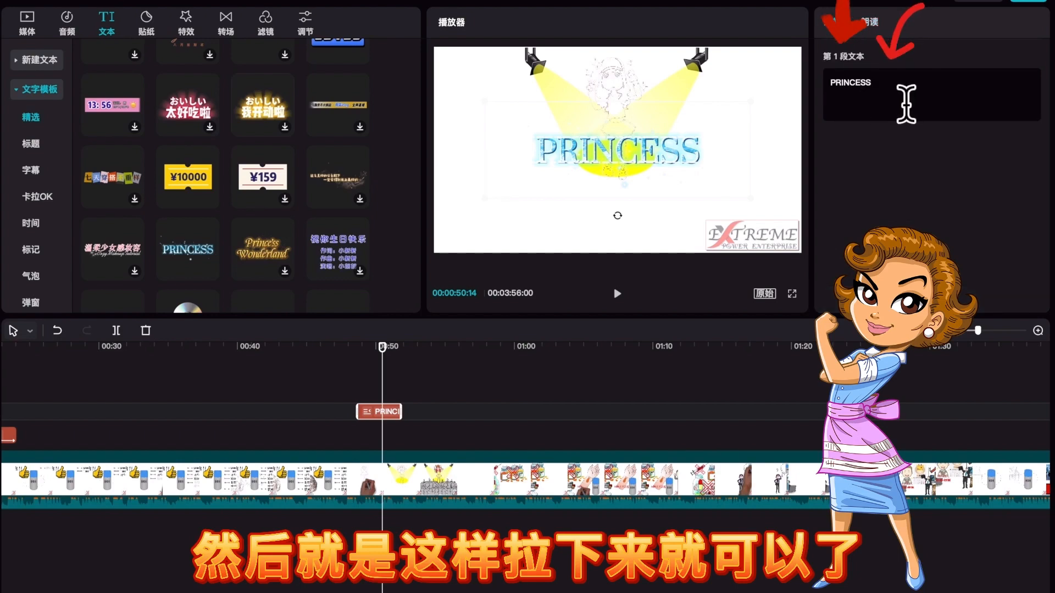
# Play the video from just before the PRINCESS title until the title has passed
pyautogui.click(338, 380)
pyautogui.press('space')
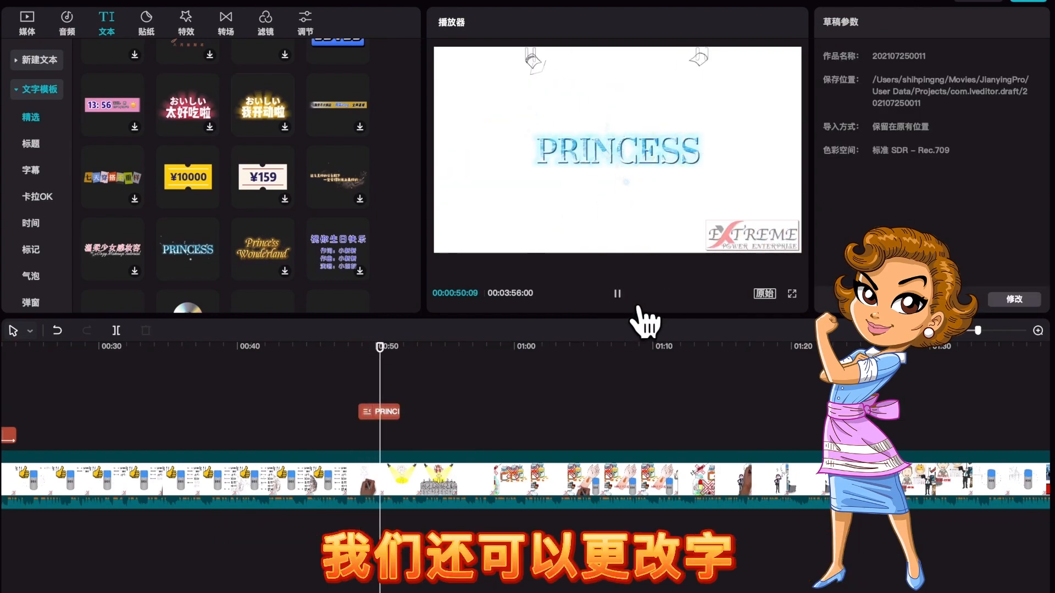
pyautogui.press('space')
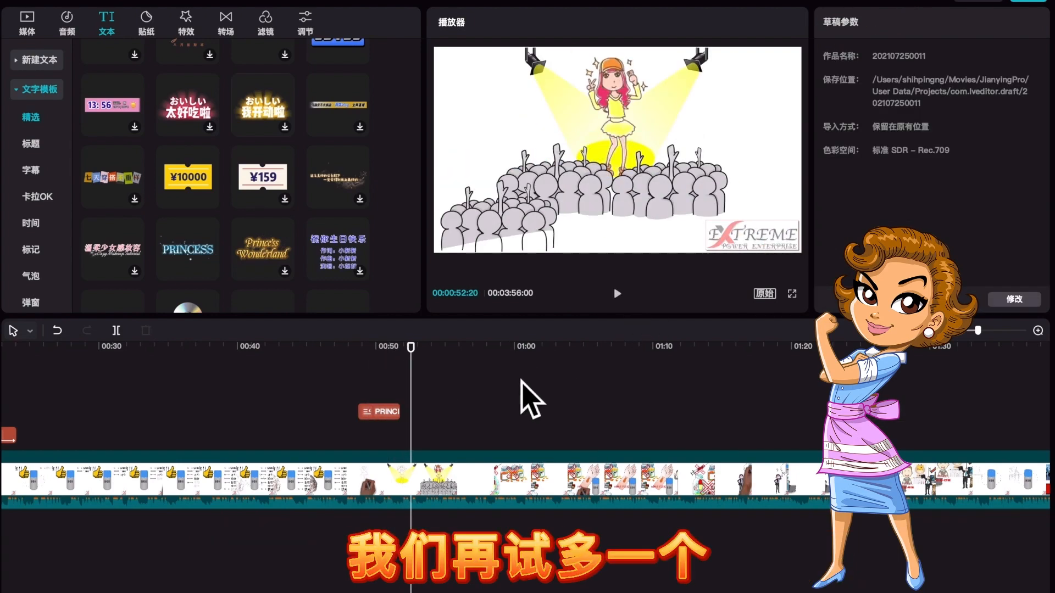
# Add the purple 唉 bubble template from the 精选 category above the video at 00:00:52:22 and change its text to 啊
pyautogui.scroll(-2, 261, 272)
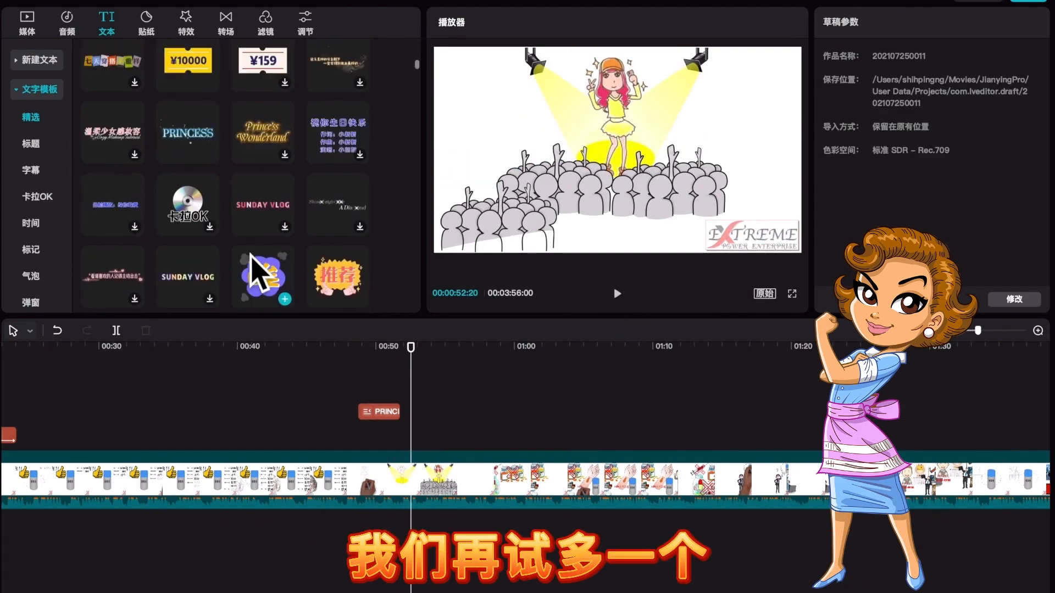
pyautogui.moveTo(261, 272); pyautogui.dragTo(417, 484)
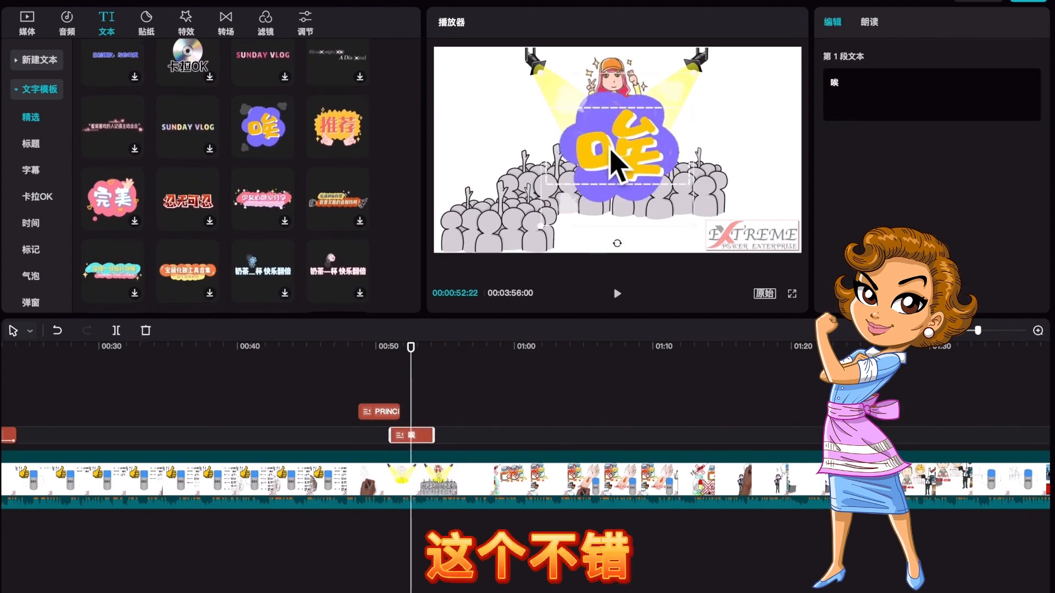
pyautogui.write('啊')
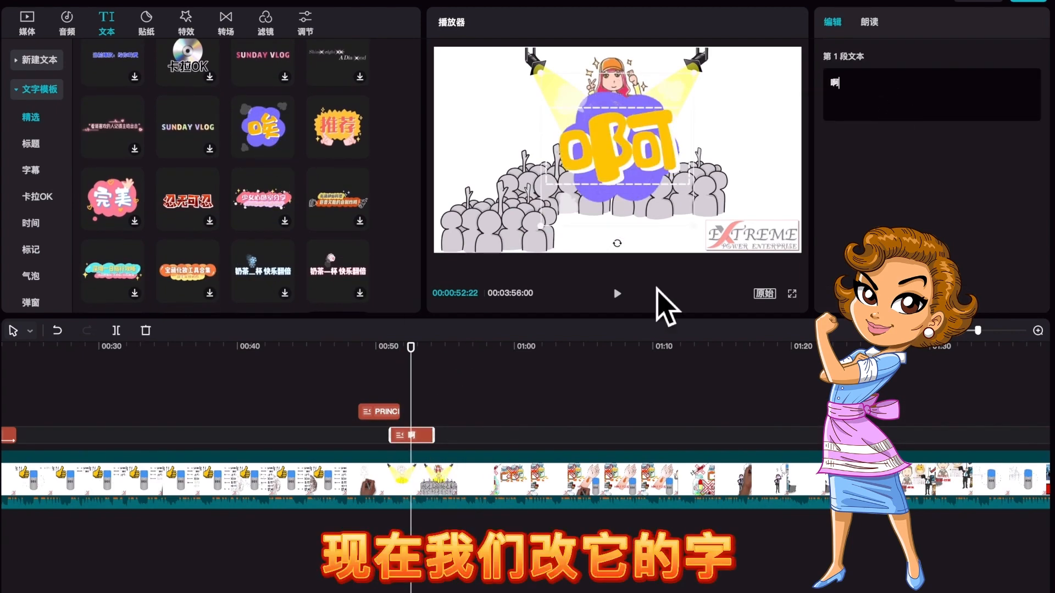
# Move the 啊 title onto the same track as the PRINCESS title, just after it
pyautogui.click(445, 429)
pyautogui.click(428, 441)
pyautogui.moveTo(430, 444); pyautogui.dragTo(444, 421)
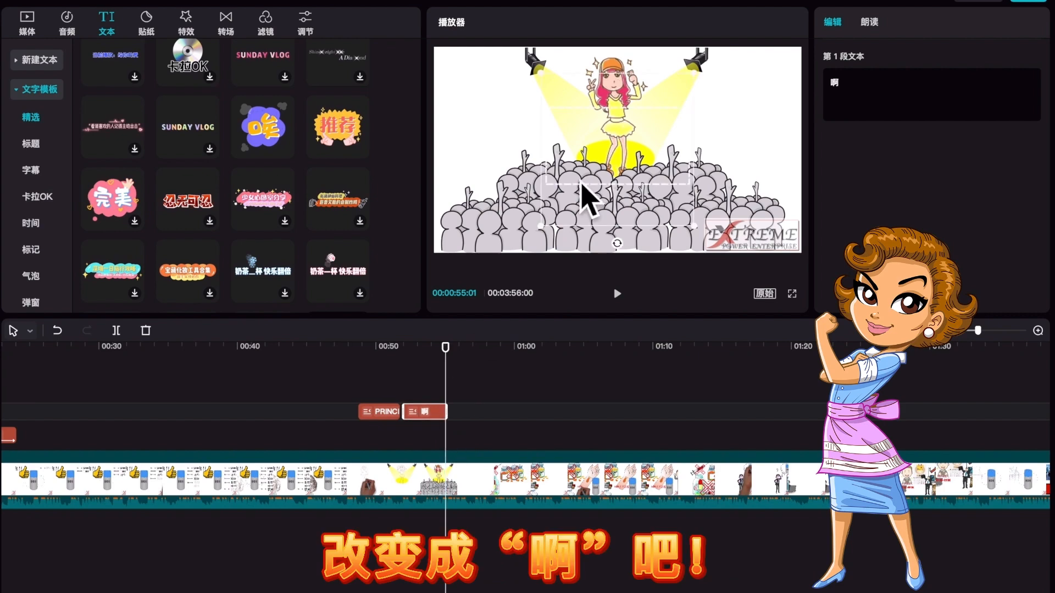
# Shrink the 啊 title in the preview, place it to the left of the singer and check it at 00:00:54:07
pyautogui.click(422, 380)
pyautogui.click(425, 413)
pyautogui.moveTo(698, 227); pyautogui.dragTo(676, 210)
pyautogui.moveTo(646, 167); pyautogui.dragTo(525, 135)
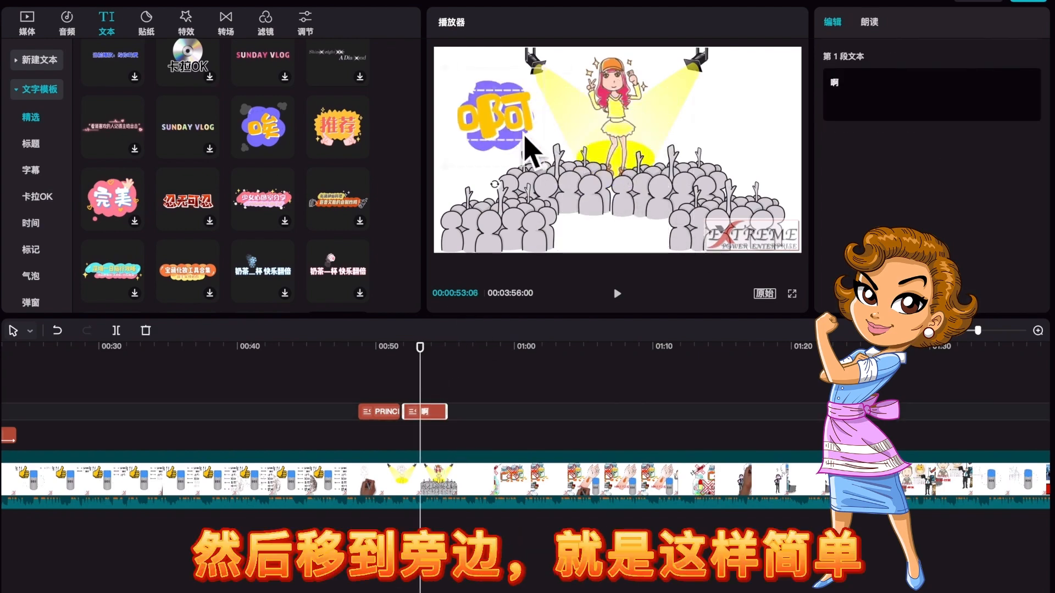
pyautogui.click(434, 382)
pyautogui.click(425, 415)
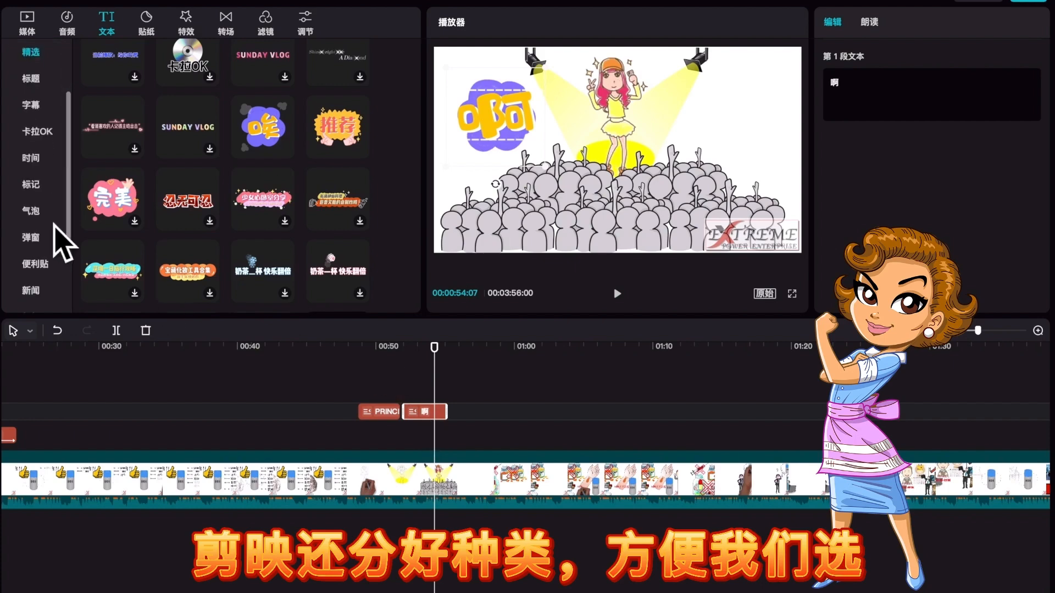
# Look through the 文字模板 categories, including 新年 and the 气泡 bubble templates, and collapse the category list
pyautogui.scroll(-2, 54, 222)
pyautogui.click(34, 135)
pyautogui.click(34, 109)
pyautogui.scroll(-1, 50, 191)
pyautogui.click(37, 209)
pyautogui.click(36, 236)
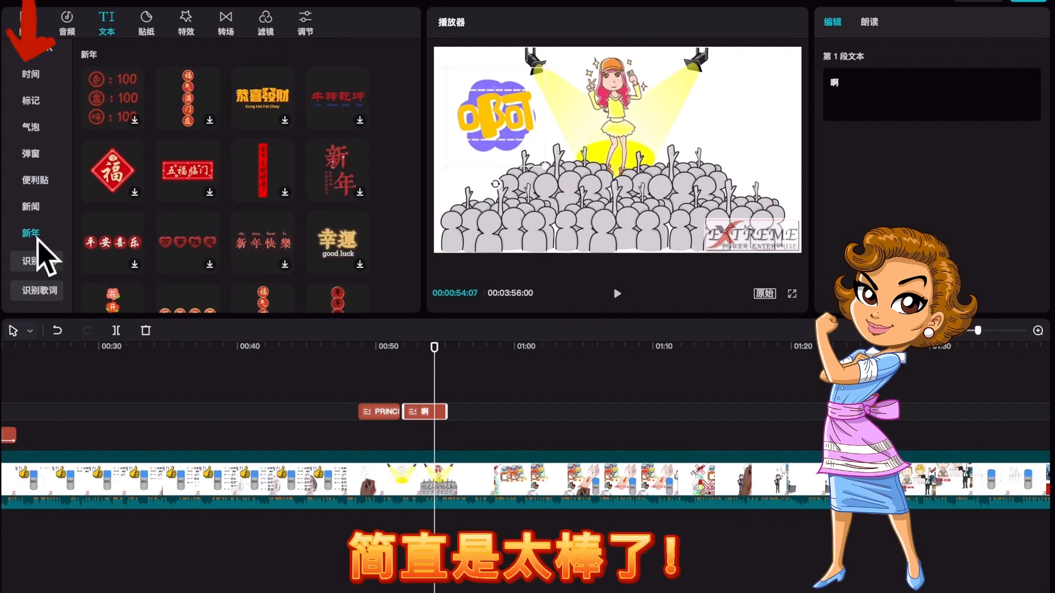
pyautogui.click(36, 132)
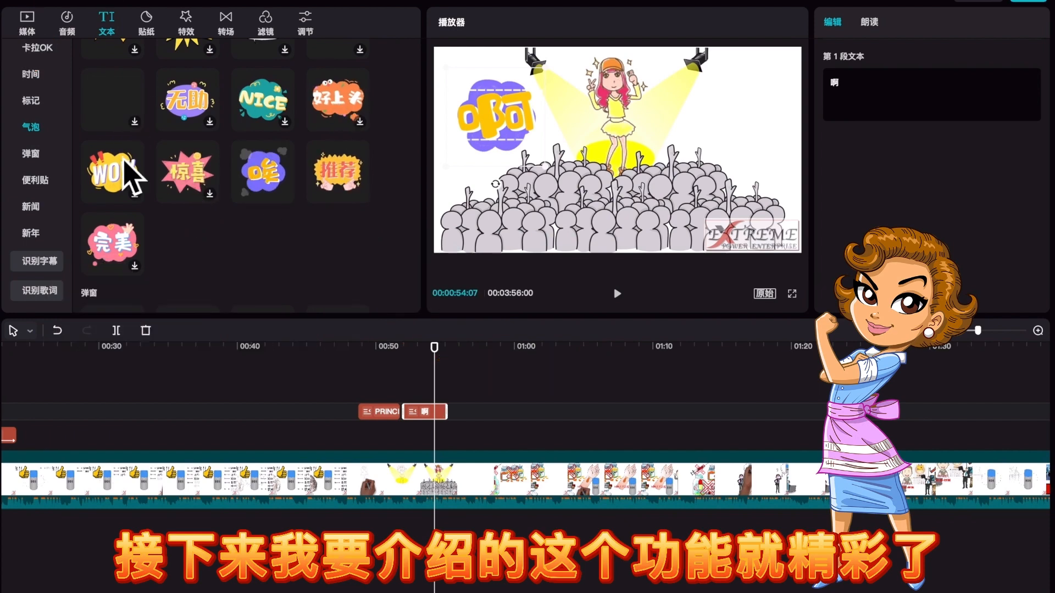
pyautogui.scroll(3, 47, 102)
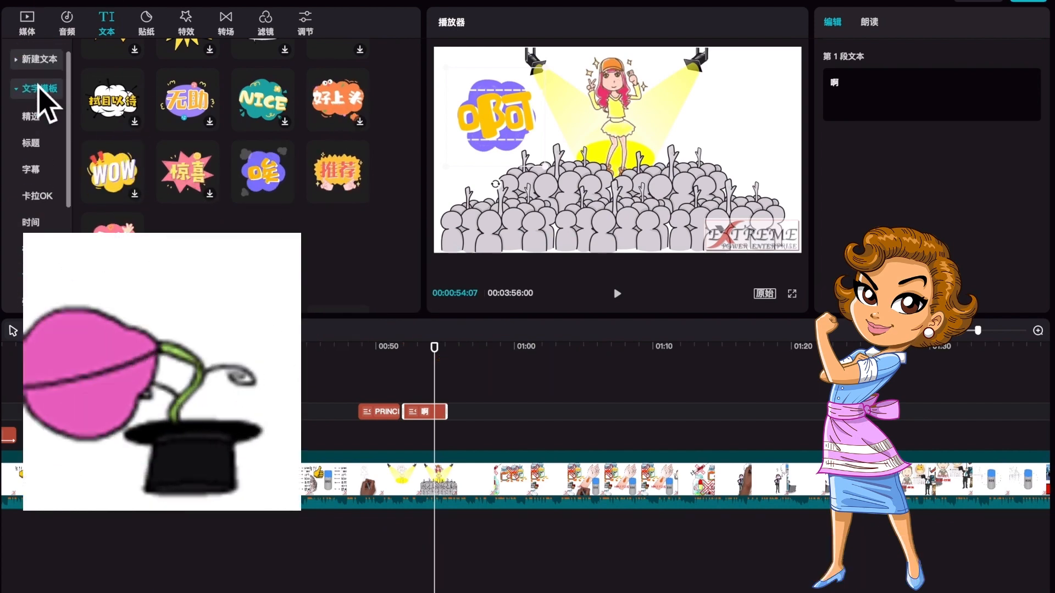
pyautogui.click(40, 88)
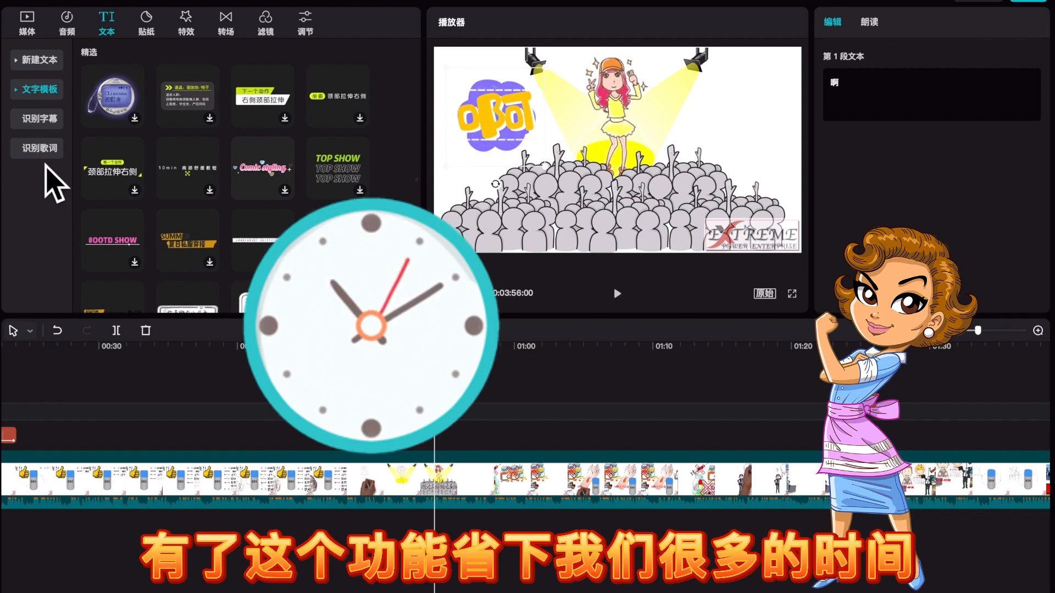
# Generate subtitles from the speech in recrutement.mov with 识别字幕
pyautogui.click(38, 125)
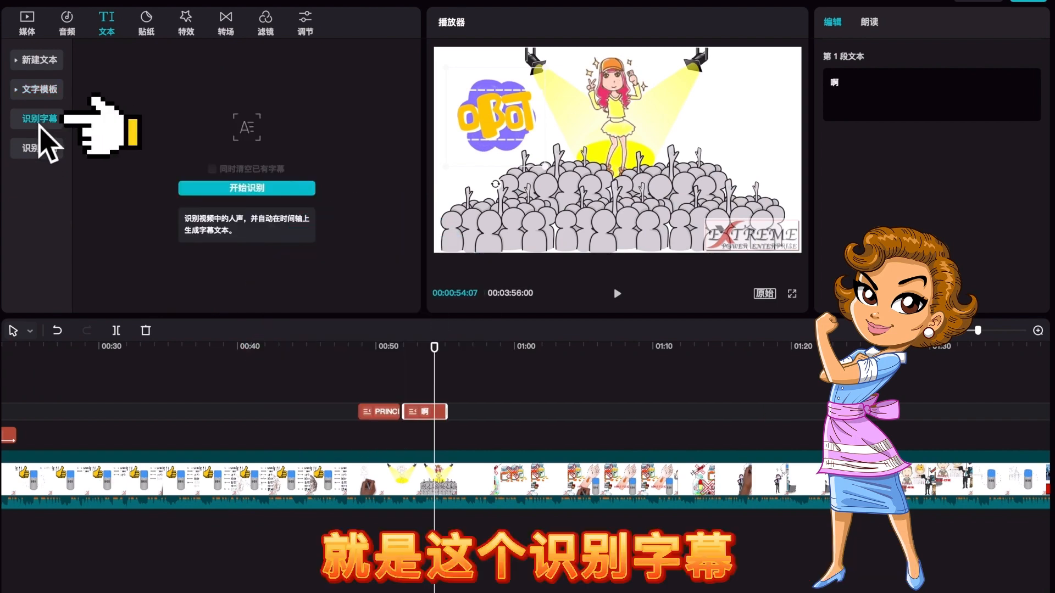
pyautogui.hscroll(-10, 253, 451)
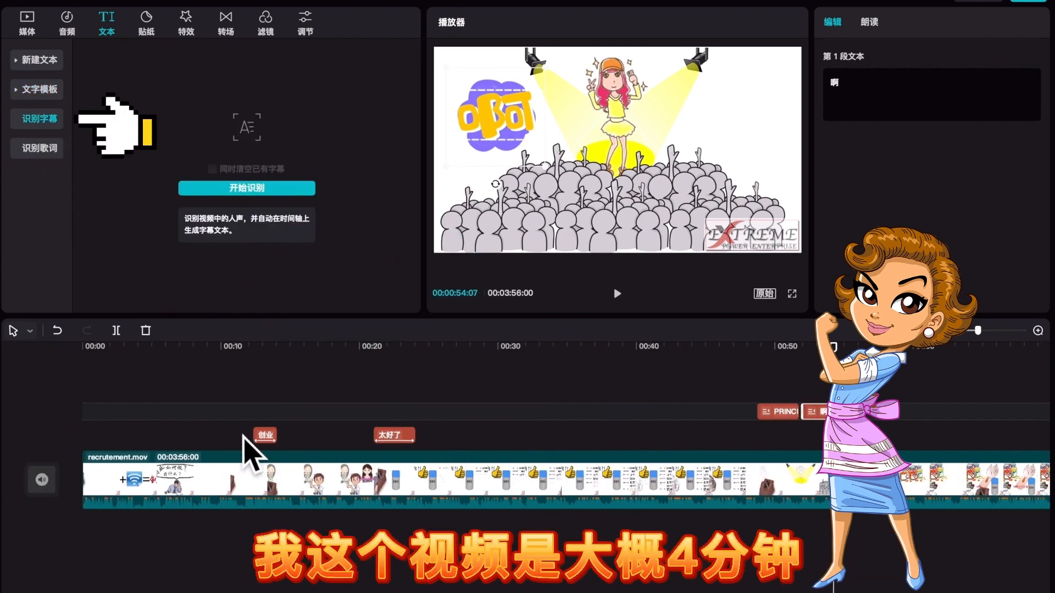
pyautogui.hscroll(1, 242, 434)
pyautogui.hscroll(20, 482, 417)
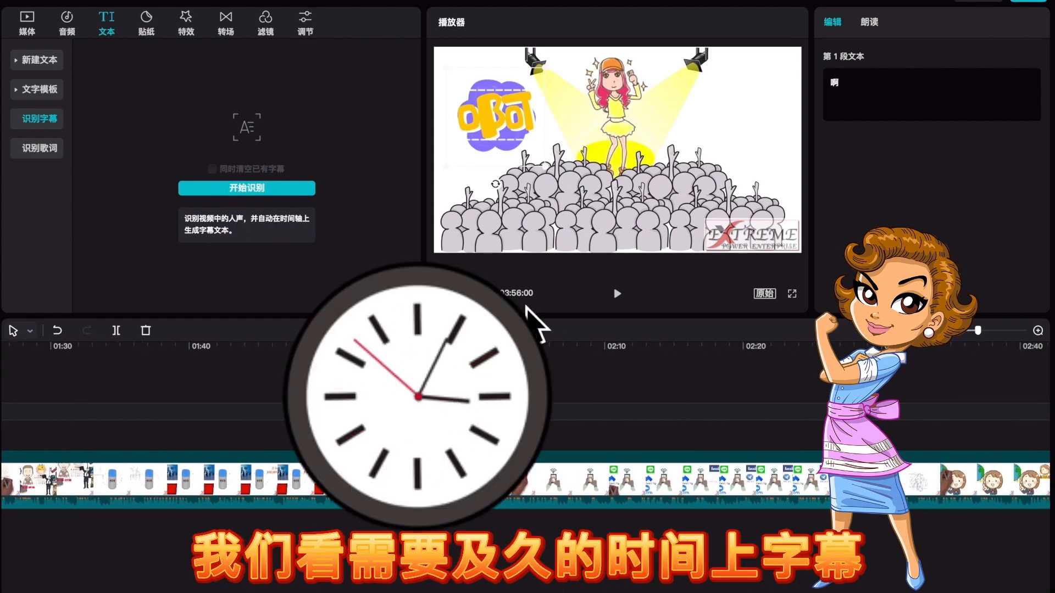
pyautogui.hscroll(-20, 439, 407)
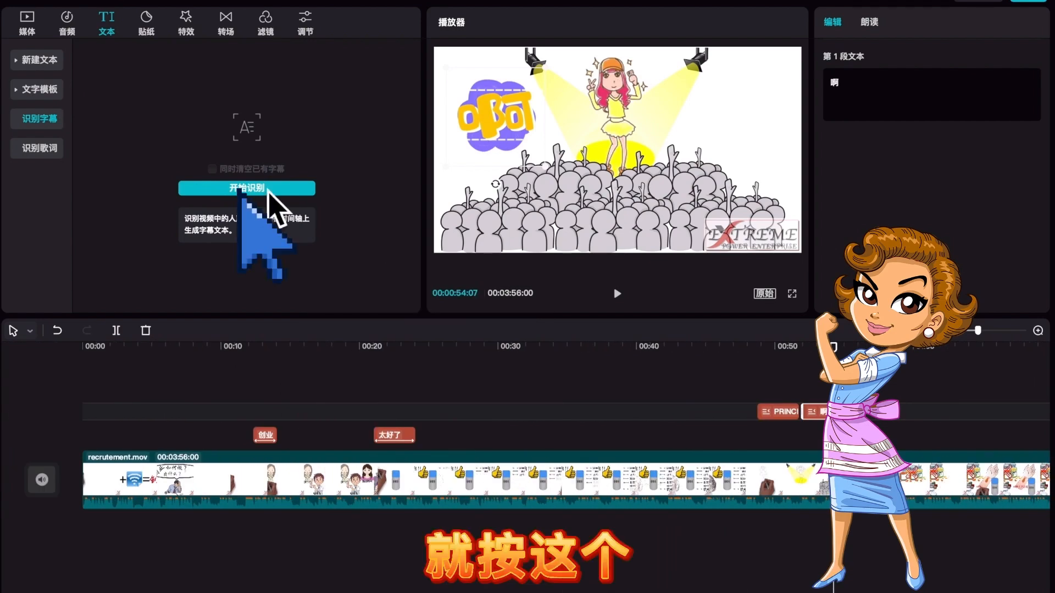
pyautogui.click(268, 189)
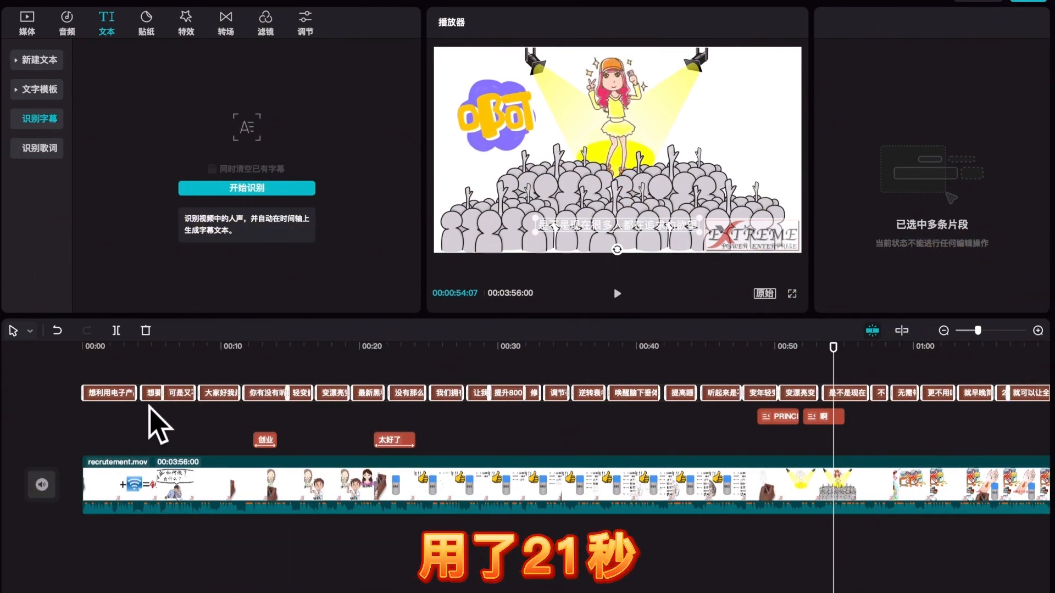
# Play the opening of the video to check the generated subtitles, pausing at 00:00:02:22
pyautogui.click(89, 373)
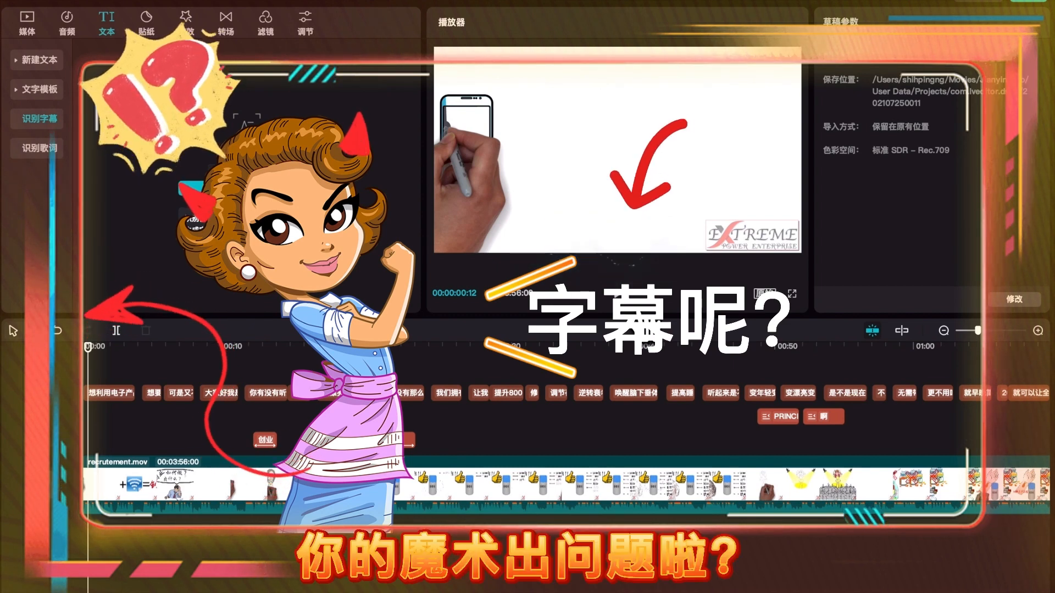
pyautogui.click(618, 294)
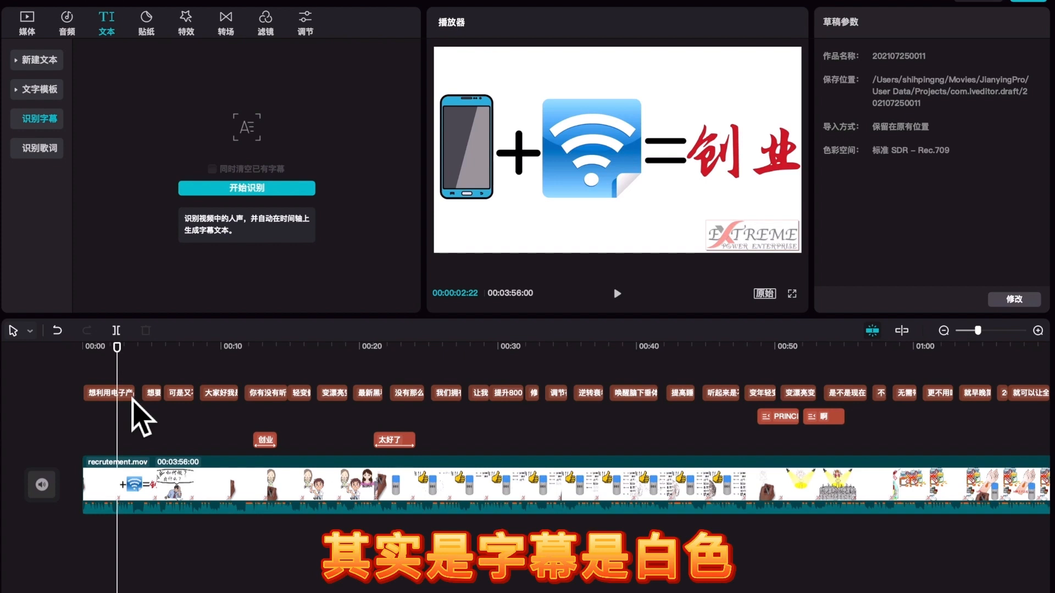
# Select the first subtitle and try several 花字 styles on all recognised subtitles, ending with an orange-red one
pyautogui.click(132, 397)
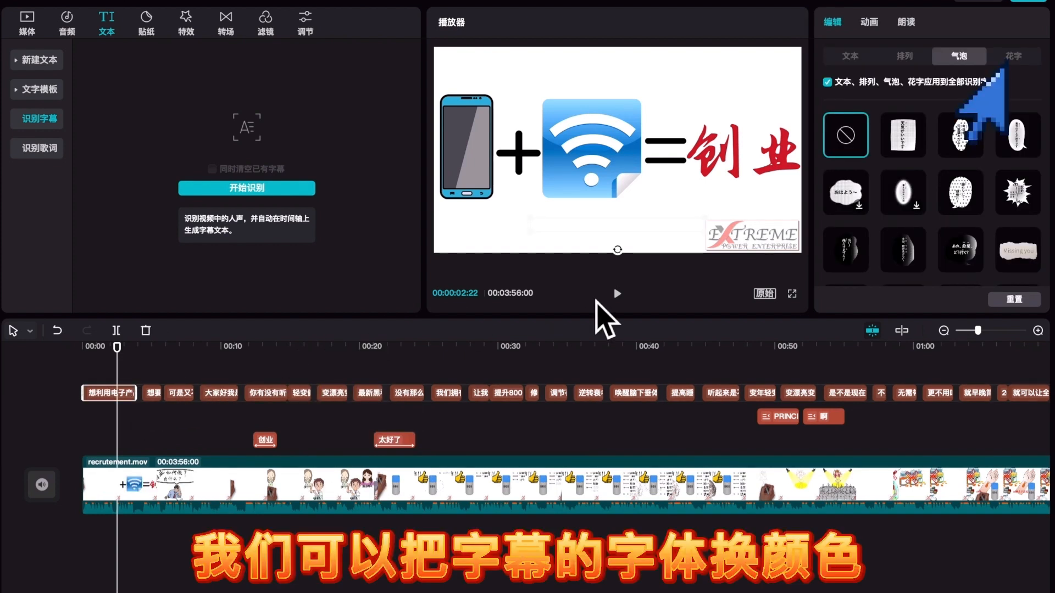
pyautogui.click(1020, 60)
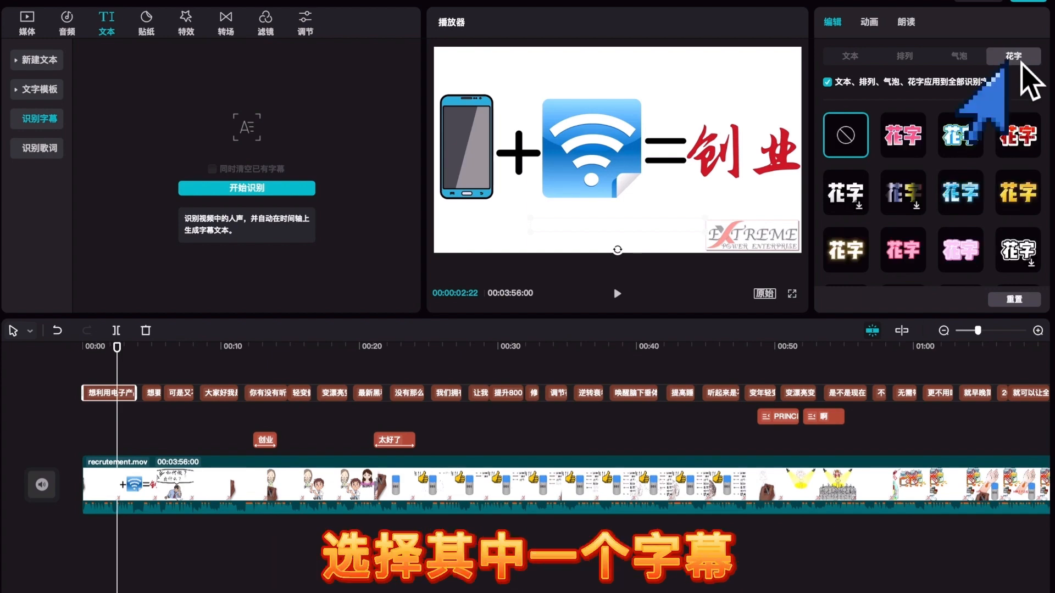
pyautogui.click(909, 138)
pyautogui.scroll(-2, 941, 187)
pyautogui.click(970, 186)
pyautogui.scroll(-3, 971, 185)
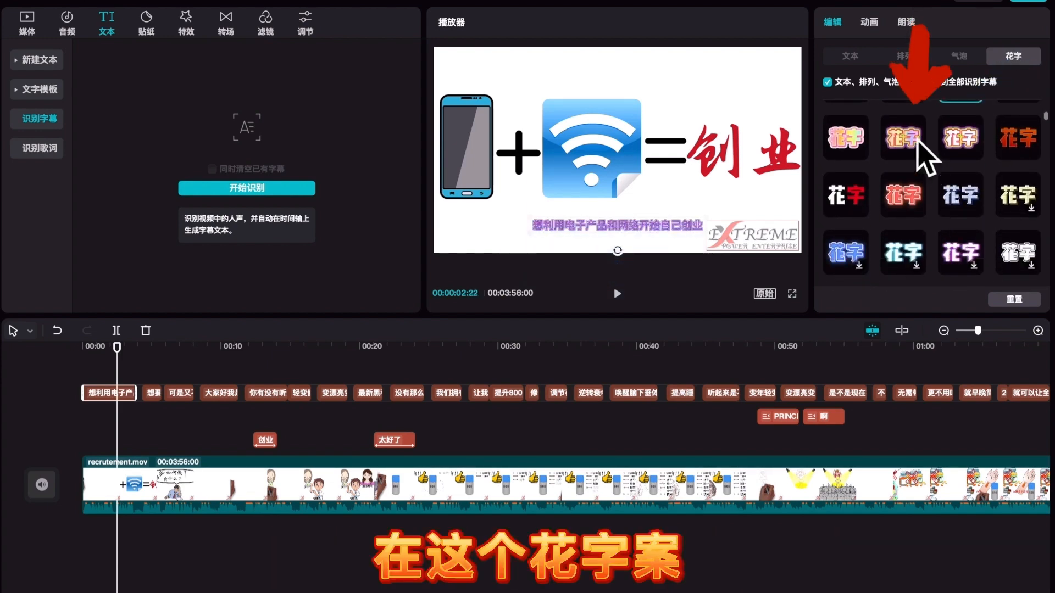
pyautogui.click(917, 141)
pyautogui.scroll(-3, 936, 213)
pyautogui.click(910, 155)
pyautogui.scroll(-1, 947, 229)
pyautogui.click(918, 231)
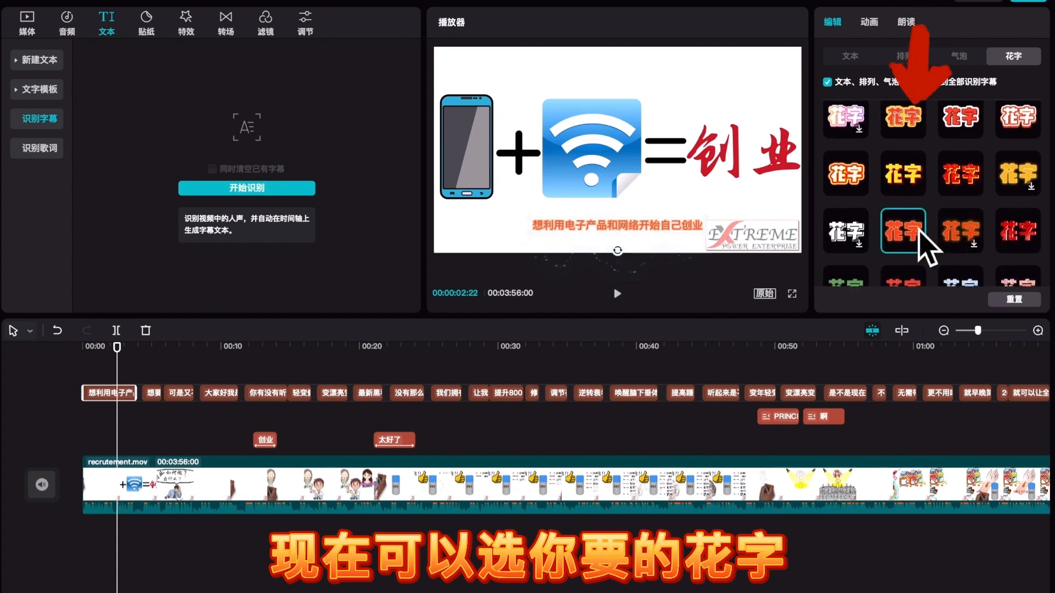
# Try further 花字 styles on all recognised subtitles, ending with a dark green one
pyautogui.scroll(-3, 920, 232)
pyautogui.scroll(-3, 975, 215)
pyautogui.click(912, 183)
pyautogui.scroll(-3, 950, 233)
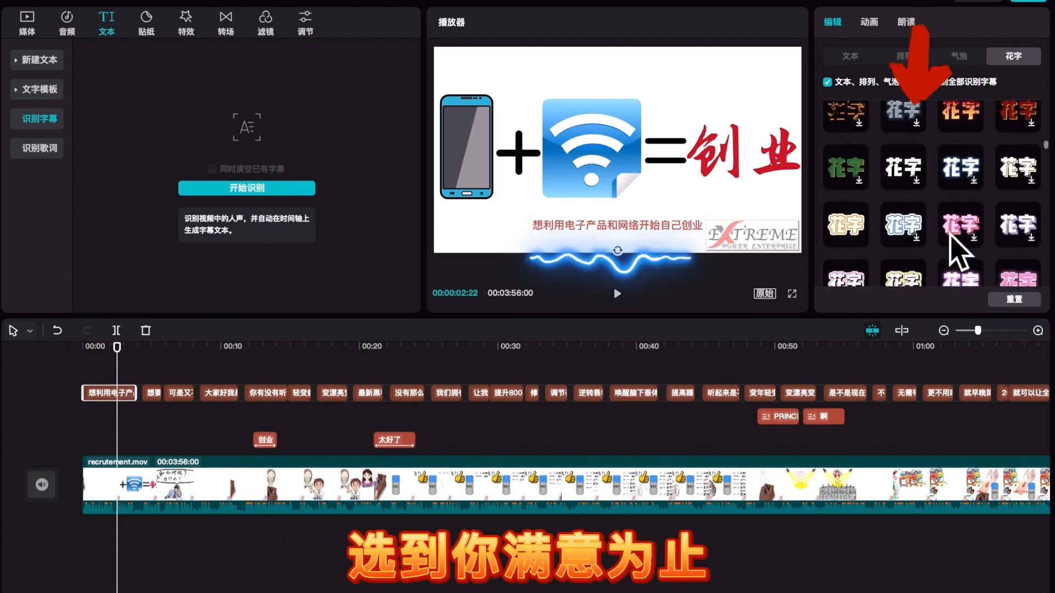
pyautogui.click(963, 226)
pyautogui.scroll(-3, 945, 220)
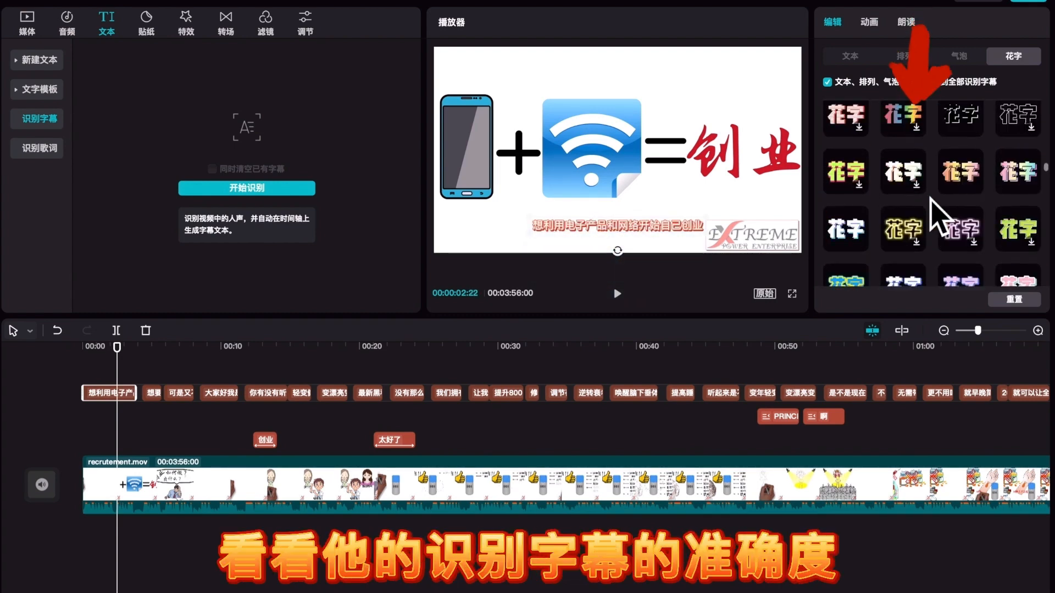
pyautogui.scroll(-3, 930, 200)
pyautogui.click(1017, 136)
pyautogui.click(1018, 189)
pyautogui.scroll(-3, 884, 184)
pyautogui.click(851, 174)
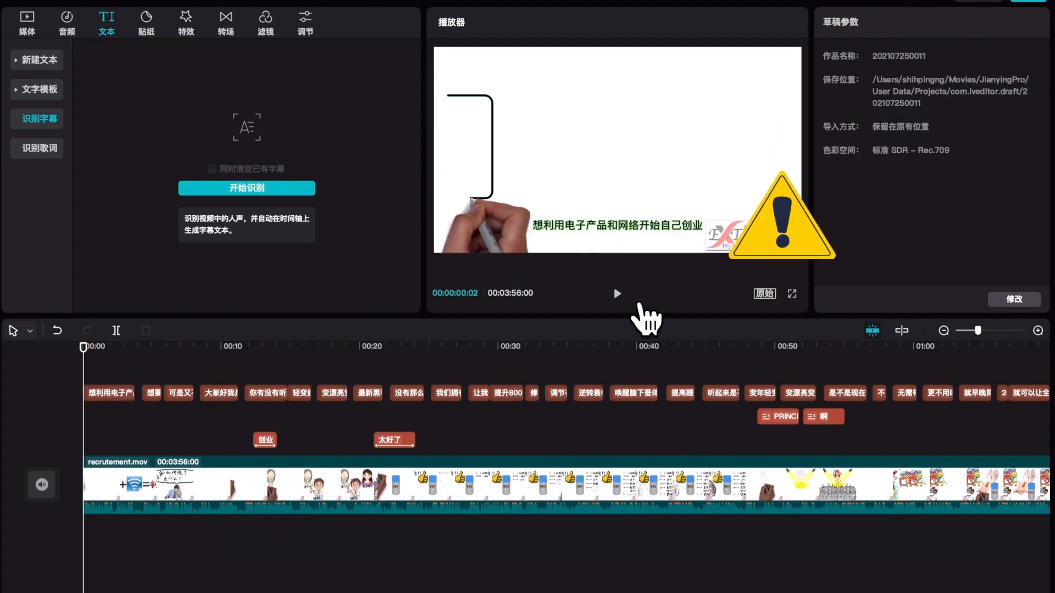
# Play the video from the start to check the subtitles' accuracy and move the playhead on to 00:00:59:15
pyautogui.click(618, 294)
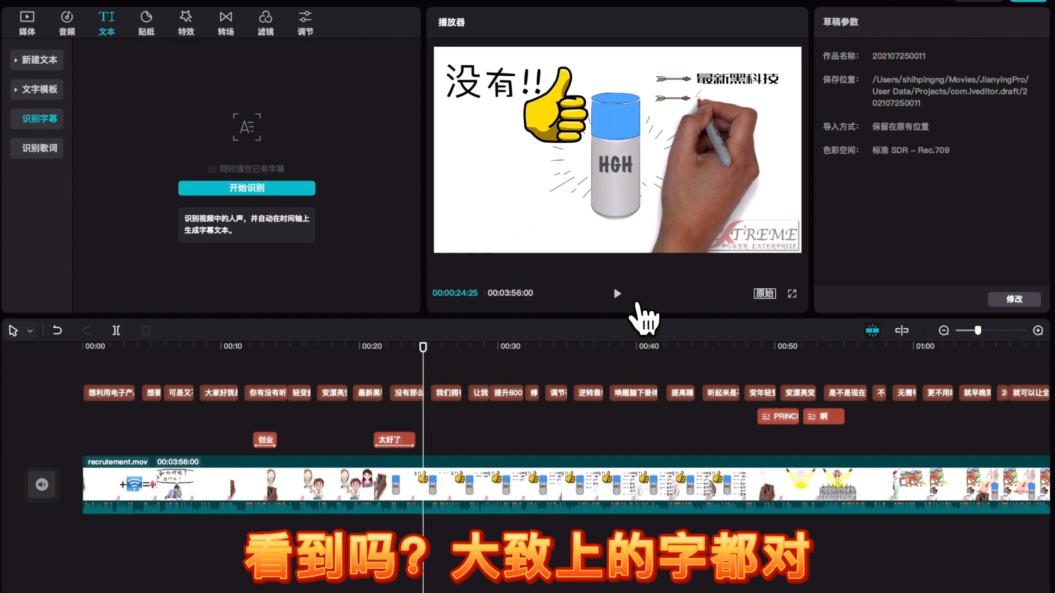
pyautogui.moveTo(562, 372); pyautogui.dragTo(910, 367)
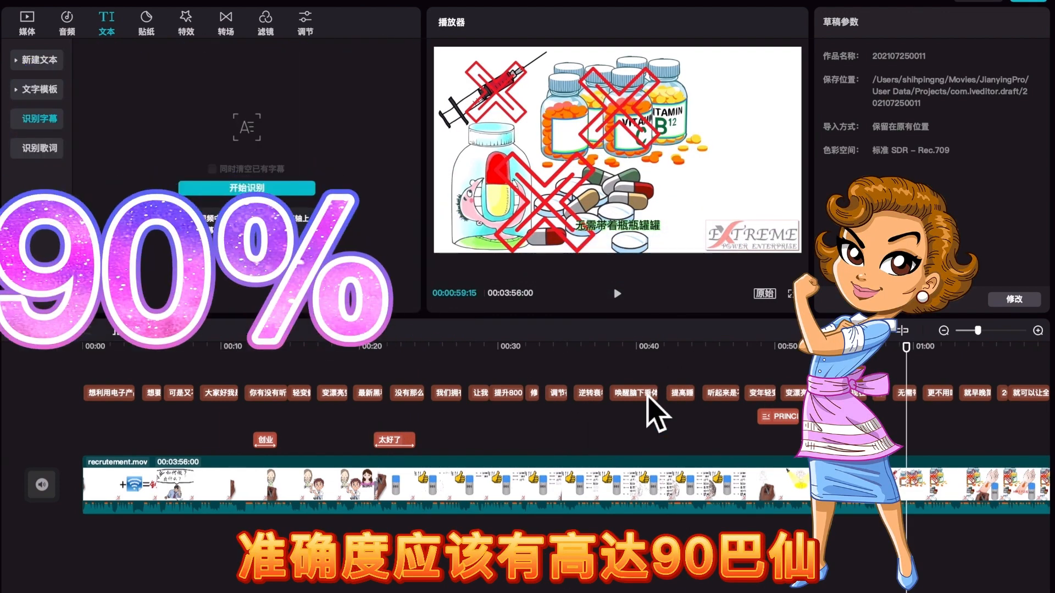
# Select the 唤醒脑下垂体 subtitle, try more 花字 styles and restyle all recognised subtitles as black text on a yellow background
pyautogui.click(652, 394)
pyautogui.scroll(-5, 963, 197)
pyautogui.click(963, 197)
pyautogui.scroll(-5, 968, 196)
pyautogui.click(968, 195)
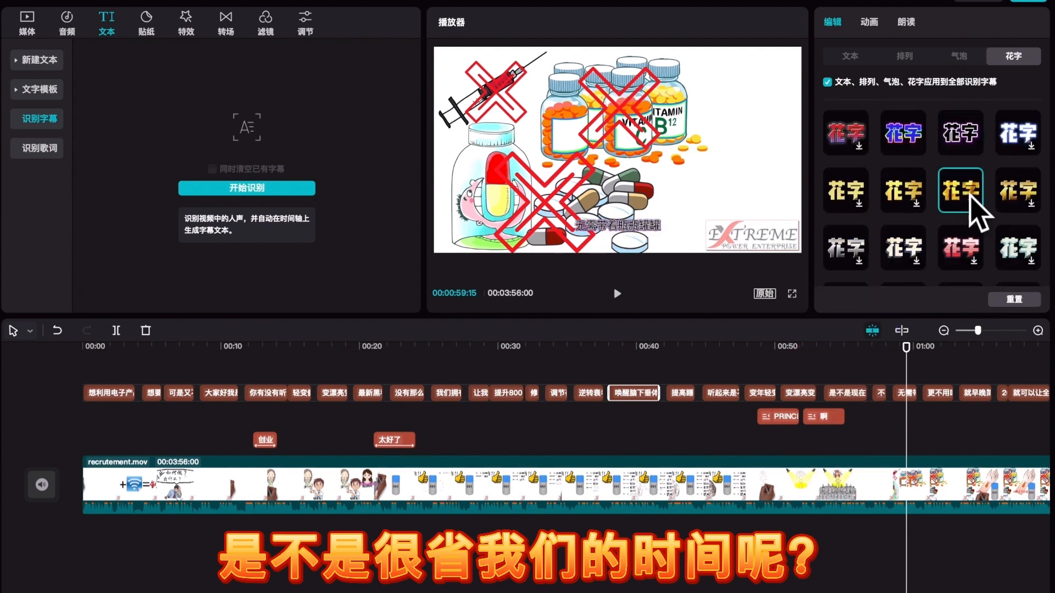
pyautogui.scroll(-5, 970, 164)
pyautogui.click(970, 155)
pyautogui.click(906, 61)
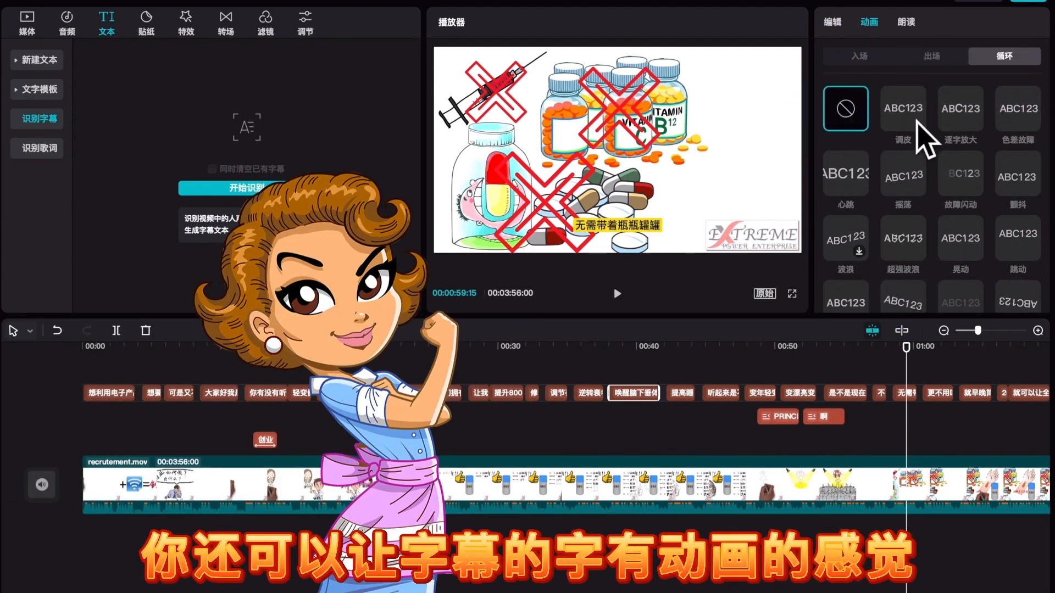
# Try the 调皮 loop animation on the 唤醒脑下垂体 subtitle and apply the 超强波浪 loop animation to it
pyautogui.click(917, 122)
pyautogui.click(910, 235)
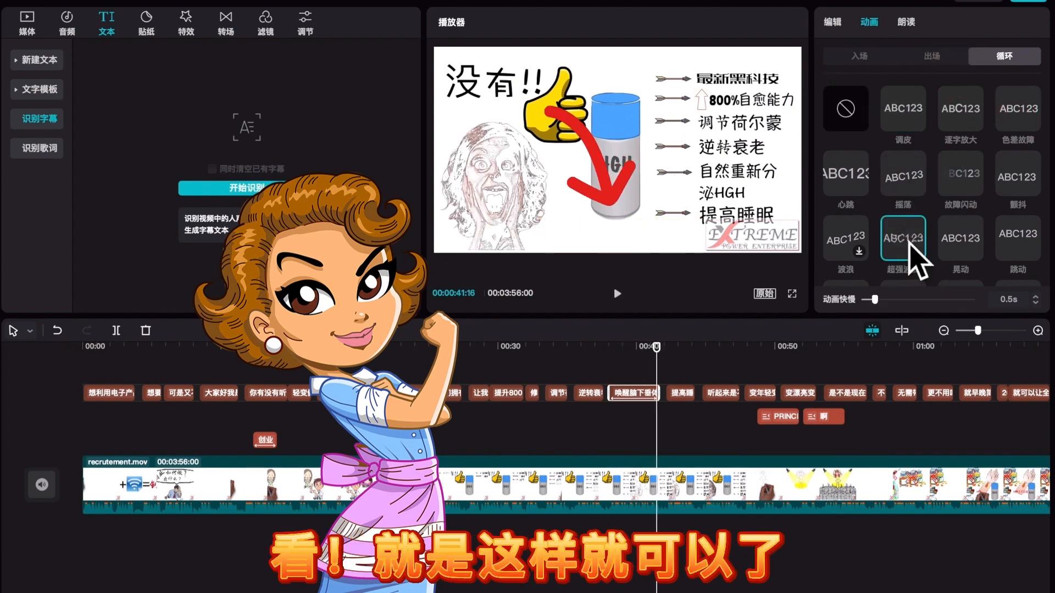
pyautogui.click(833, 23)
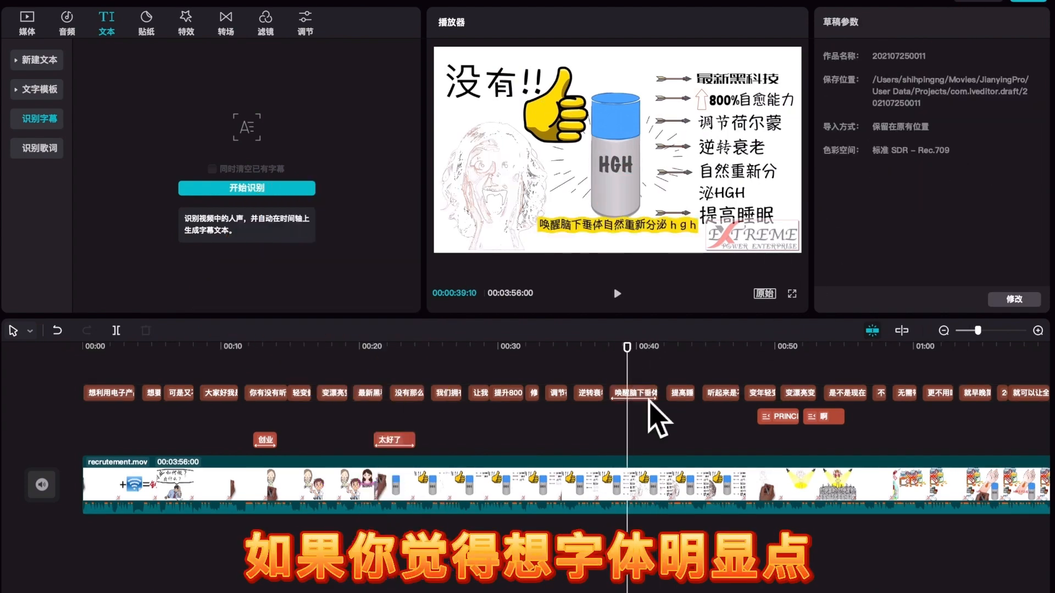
# Set the 唤醒脑下垂体 subtitle's 字间距 to -3 and 行间距 to -2, applied to all recognised subtitles
pyautogui.click(649, 400)
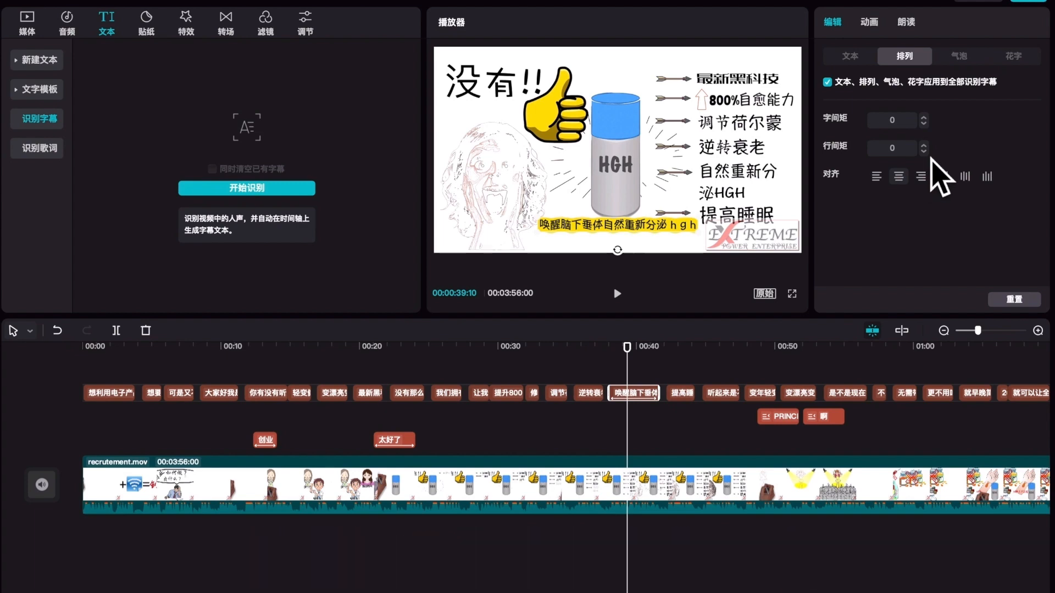
pyautogui.click(924, 125)
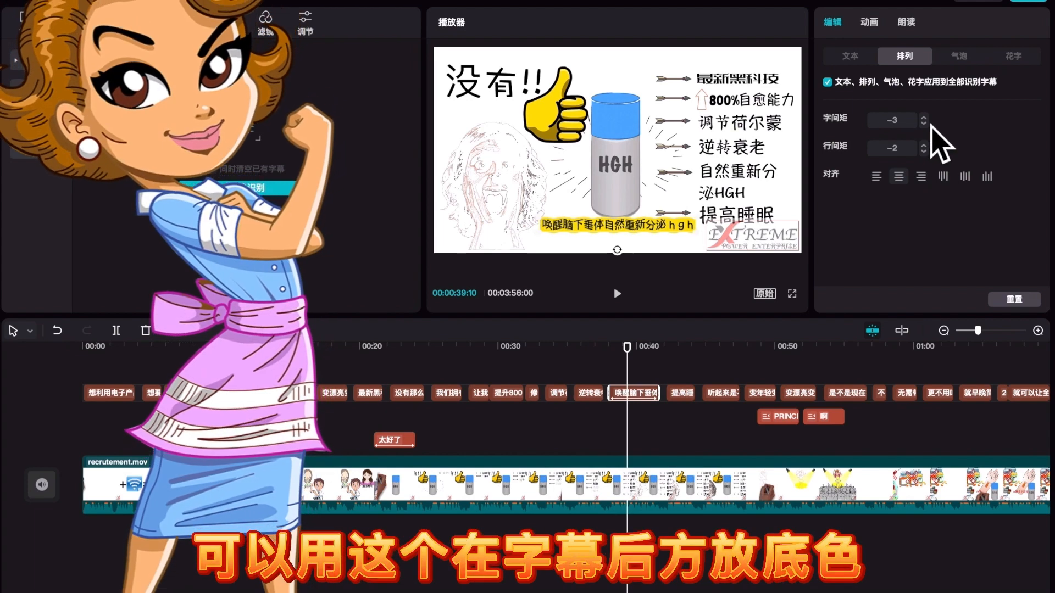
pyautogui.click(923, 124)
pyautogui.click(924, 124)
# Try other 边框 colours behind the recognised subtitles, including orange, and set the colour to a muted dark red
pyautogui.click(850, 55)
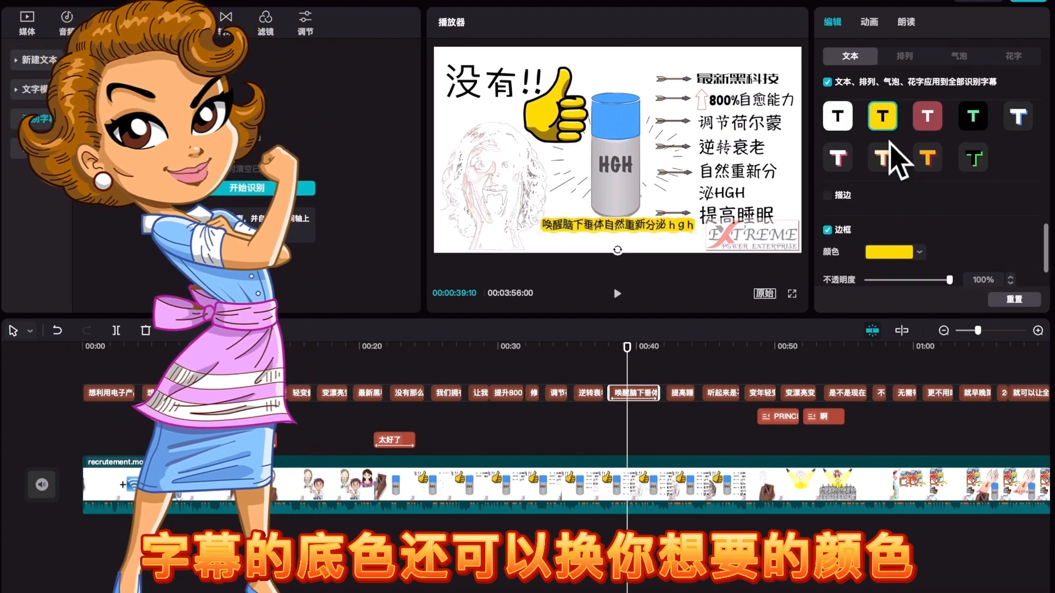
pyautogui.click(890, 205)
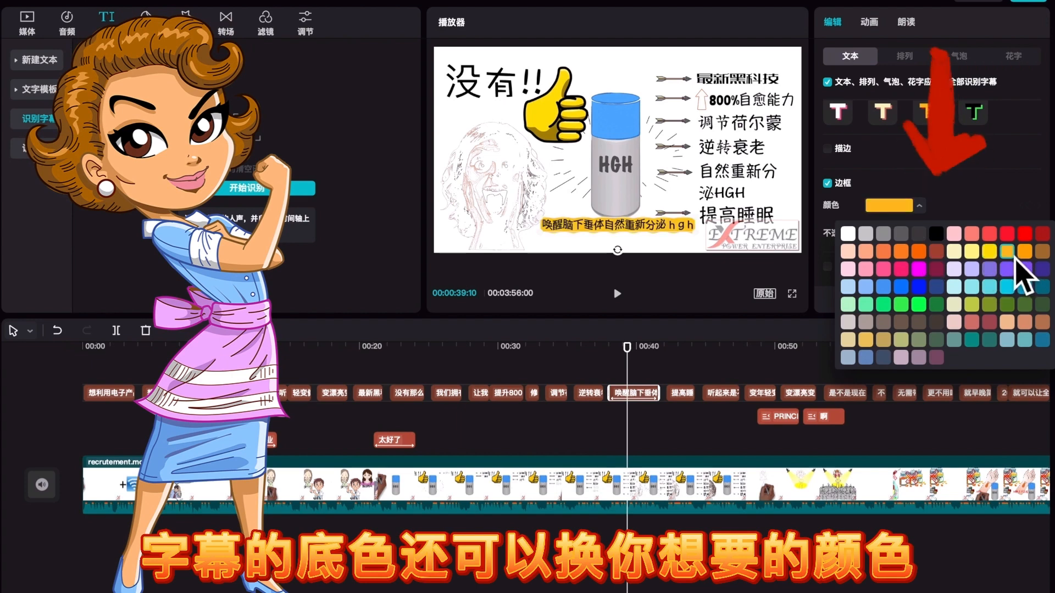
pyautogui.click(1011, 236)
pyautogui.click(904, 306)
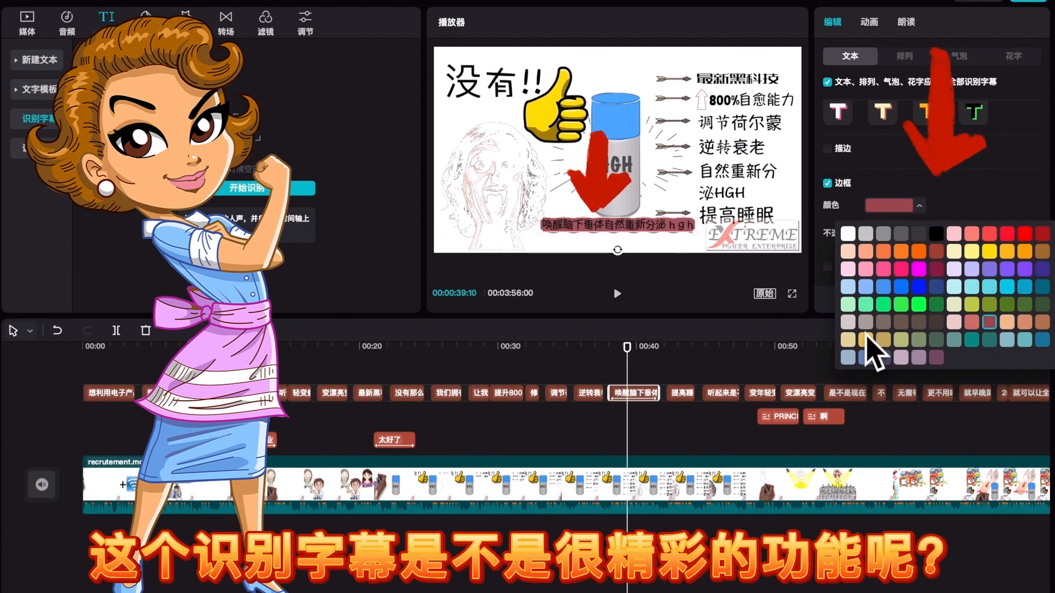
# Set the 边框 colour behind the recognised subtitles to pink and check it on the subtitle near 01:04
pyautogui.click(851, 254)
pyautogui.click(889, 273)
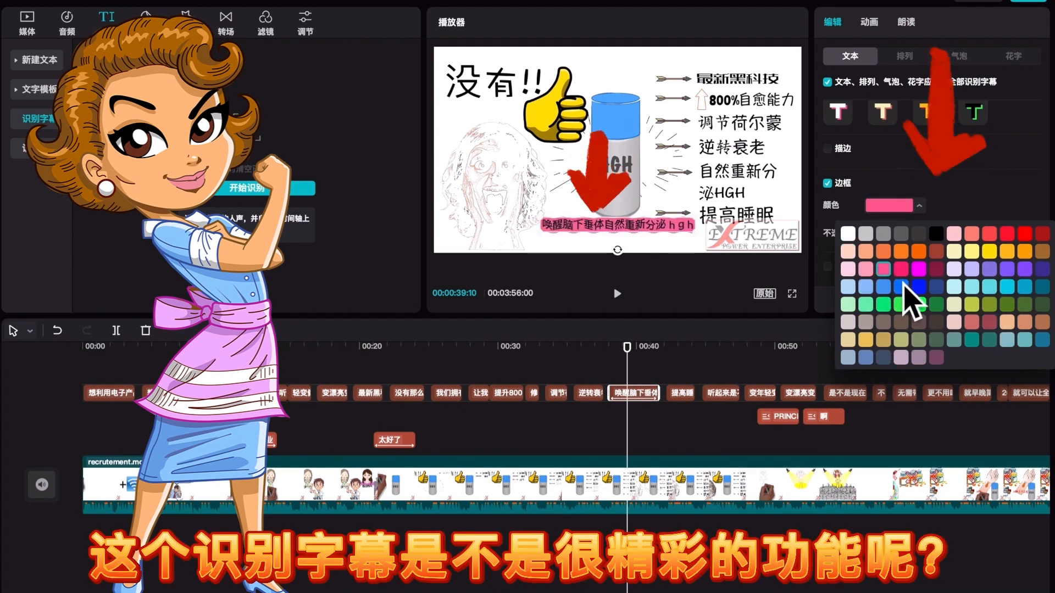
pyautogui.moveTo(680, 379); pyautogui.dragTo(977, 377)
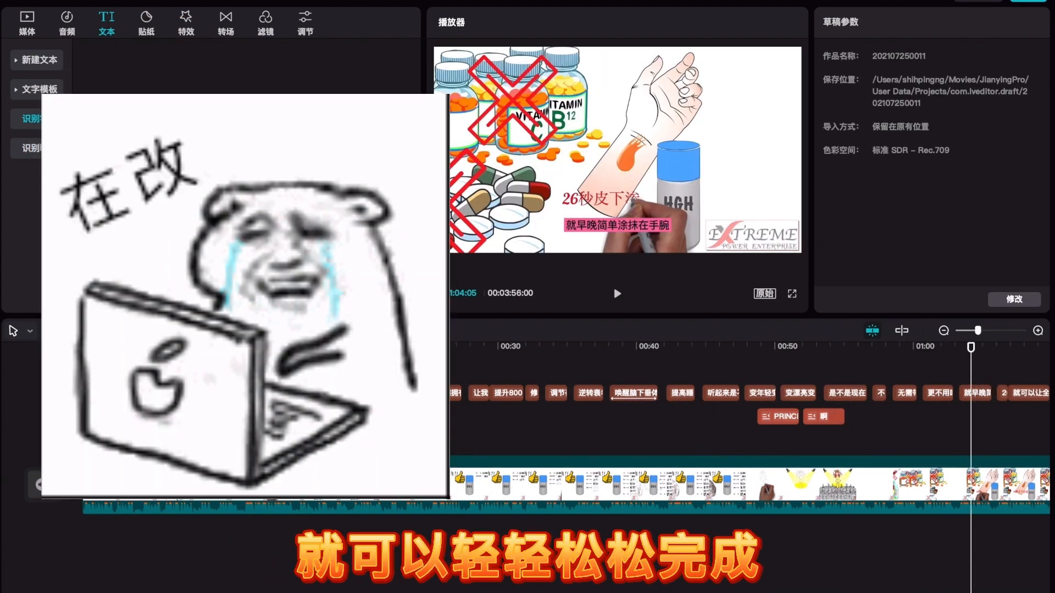
# Place the yellow firework sticker from the 氛围 category near the start of the video, enlarge it to 173% and preview it
pyautogui.click(38, 150)
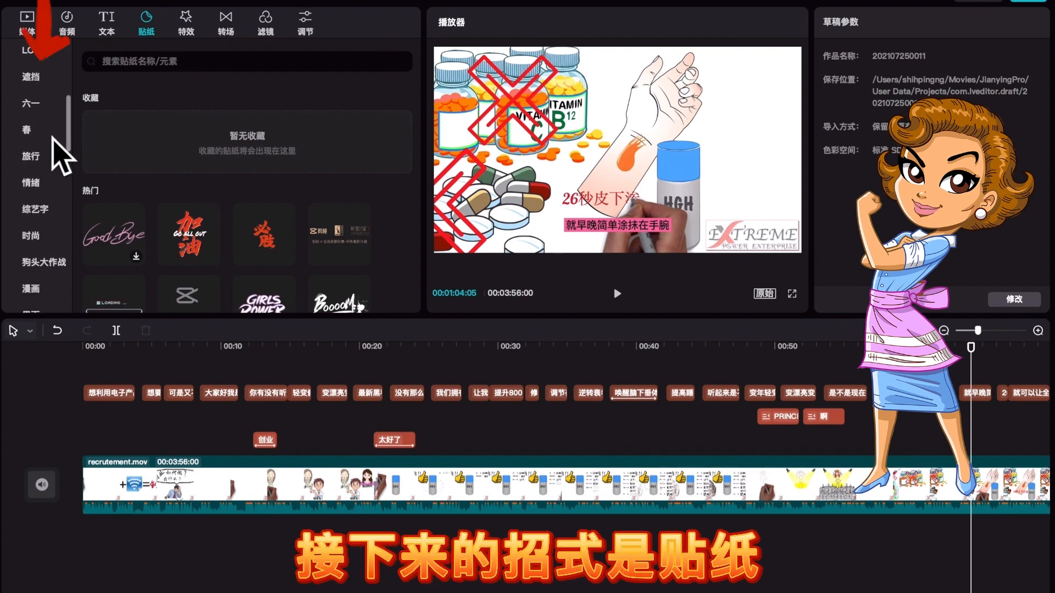
pyautogui.scroll(-5, 54, 138)
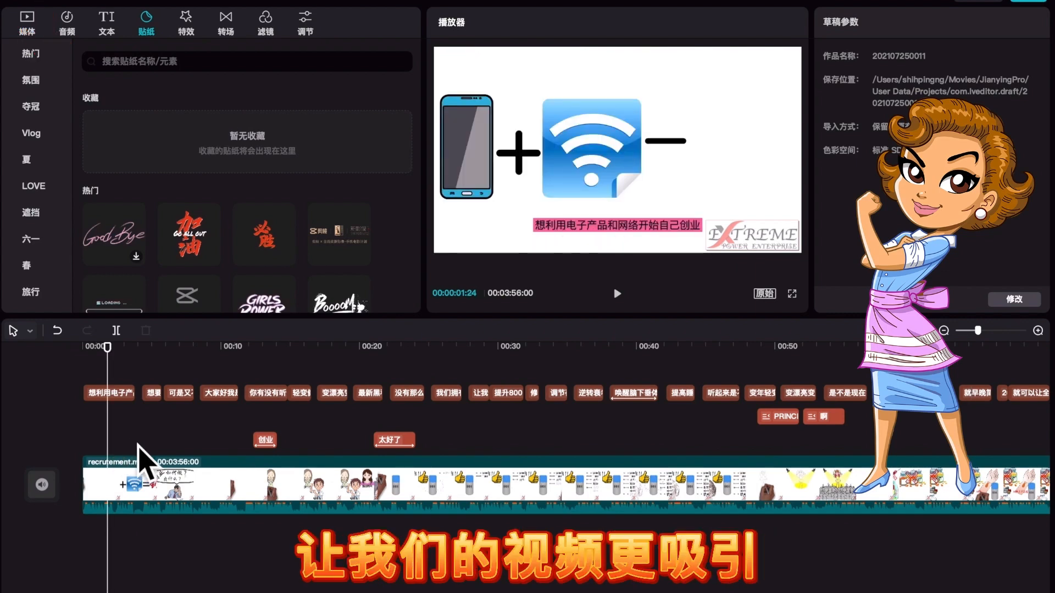
pyautogui.scroll(2, 70, 248)
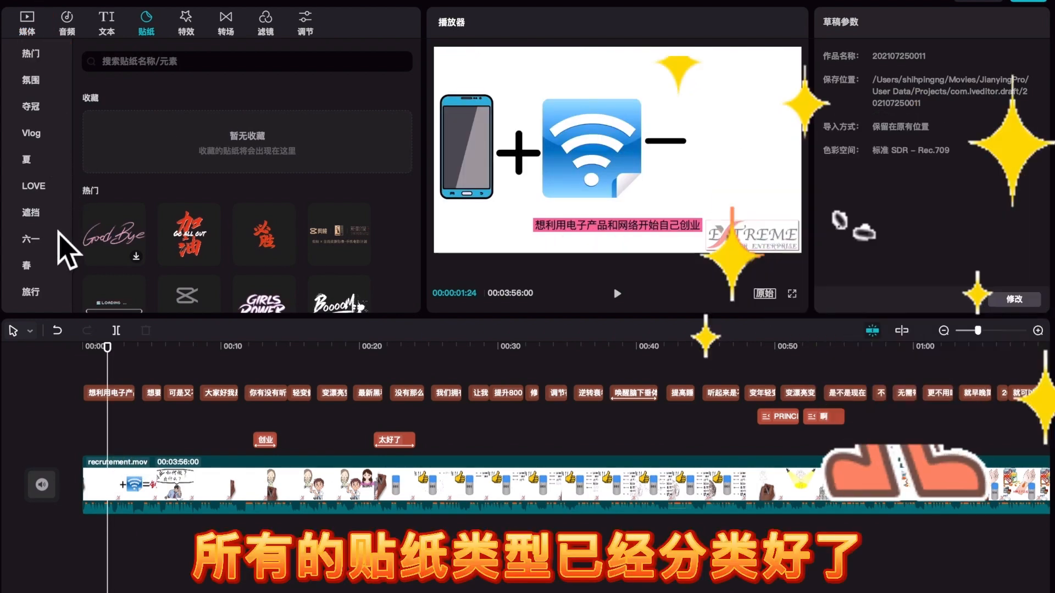
pyautogui.scroll(-10, 141, 266)
pyautogui.scroll(-5, 146, 263)
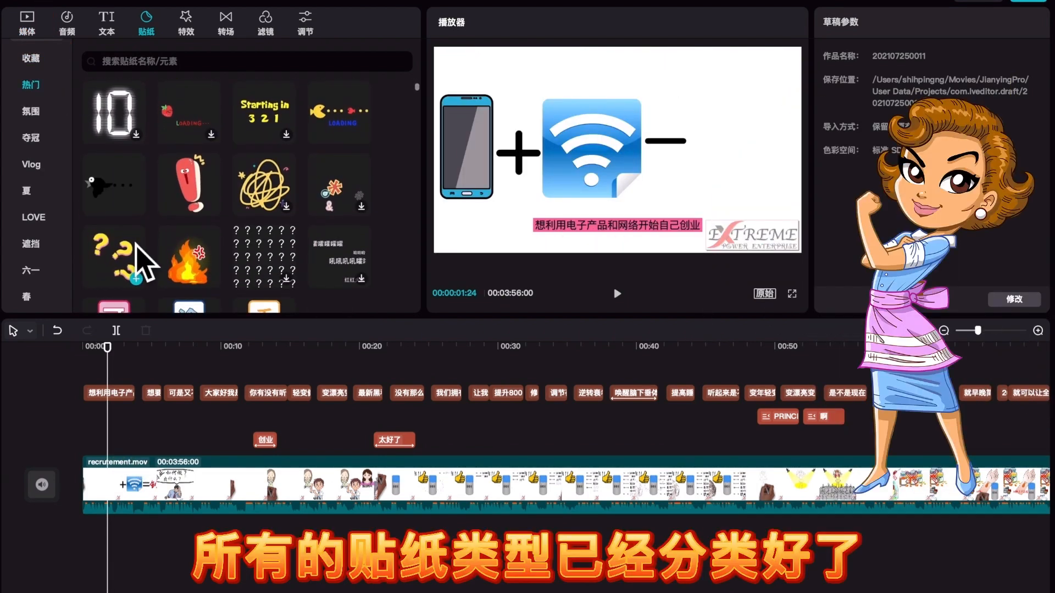
pyautogui.scroll(-3, 140, 248)
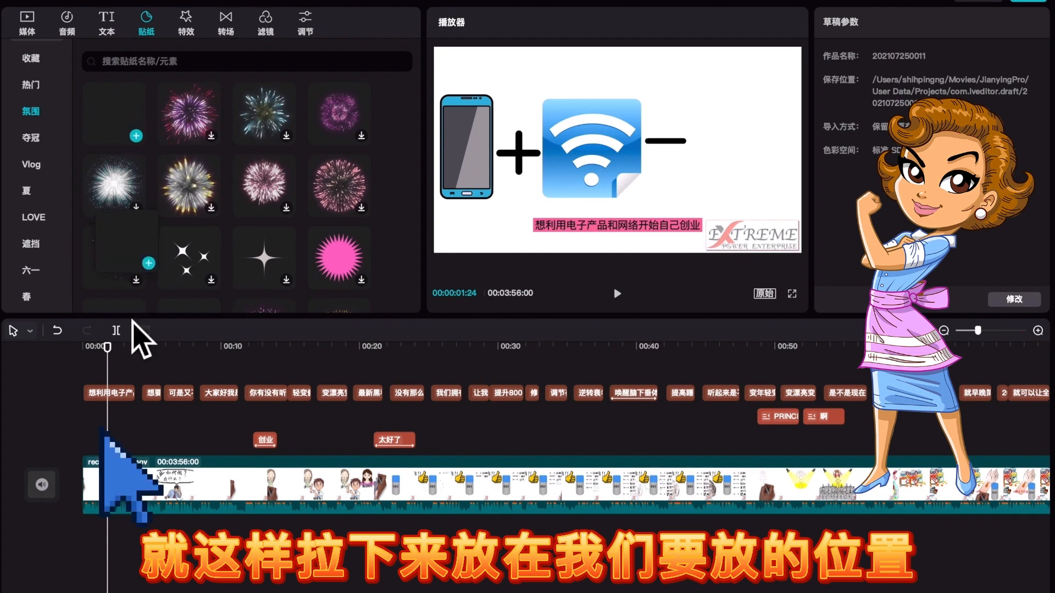
pyautogui.moveTo(133, 323); pyautogui.dragTo(110, 439)
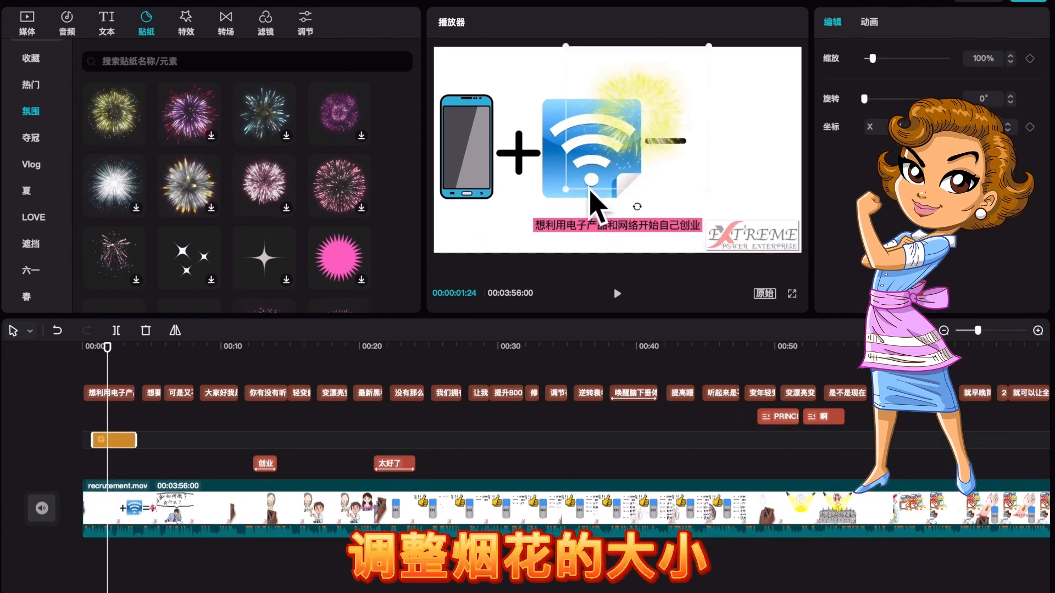
pyautogui.moveTo(573, 197); pyautogui.dragTo(534, 205)
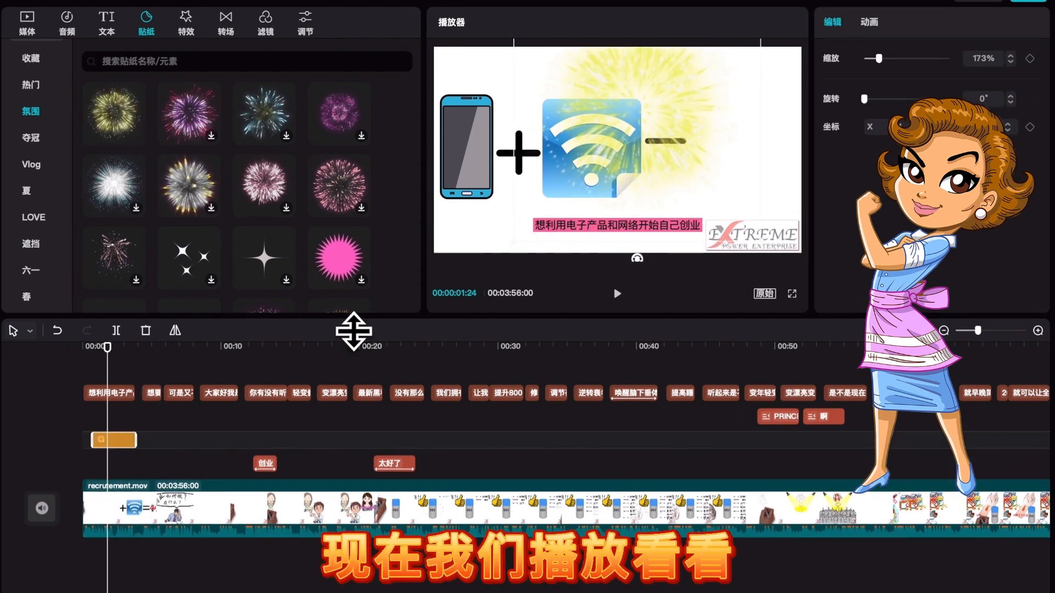
pyautogui.click(83, 416)
pyautogui.click(618, 294)
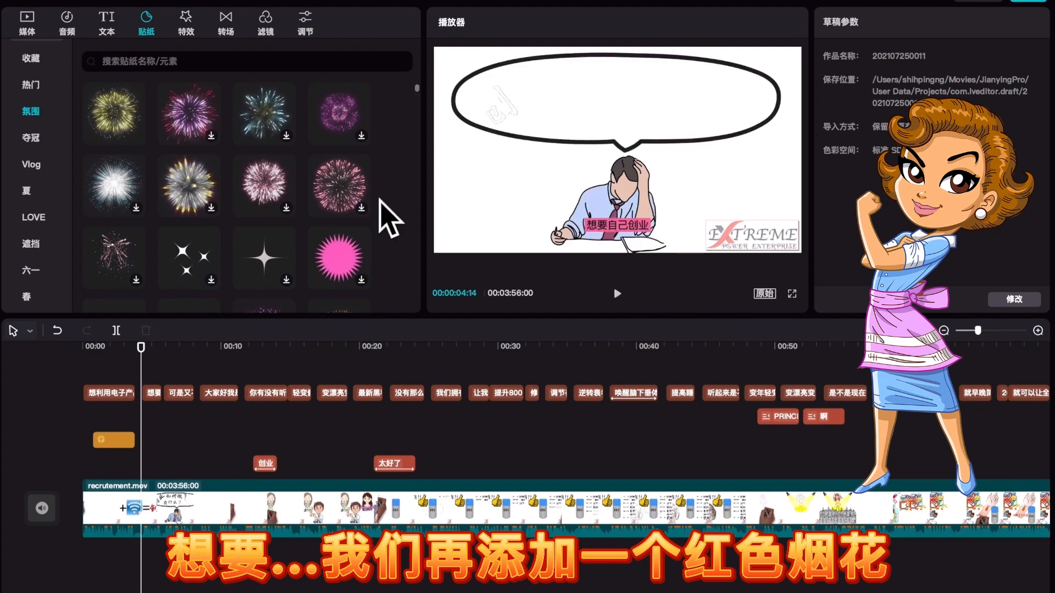
# Add the red firework sticker overlapping the yellow one in time, enlarge it to 136% over the phone picture and preview both
pyautogui.moveTo(349, 186); pyautogui.dragTo(135, 466)
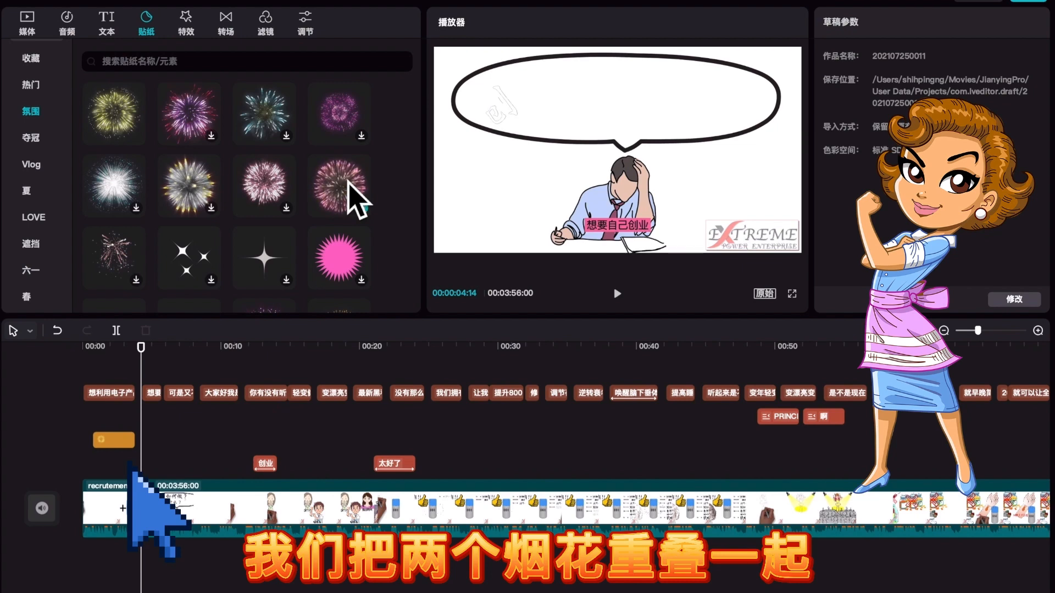
pyautogui.moveTo(118, 470); pyautogui.dragTo(144, 464)
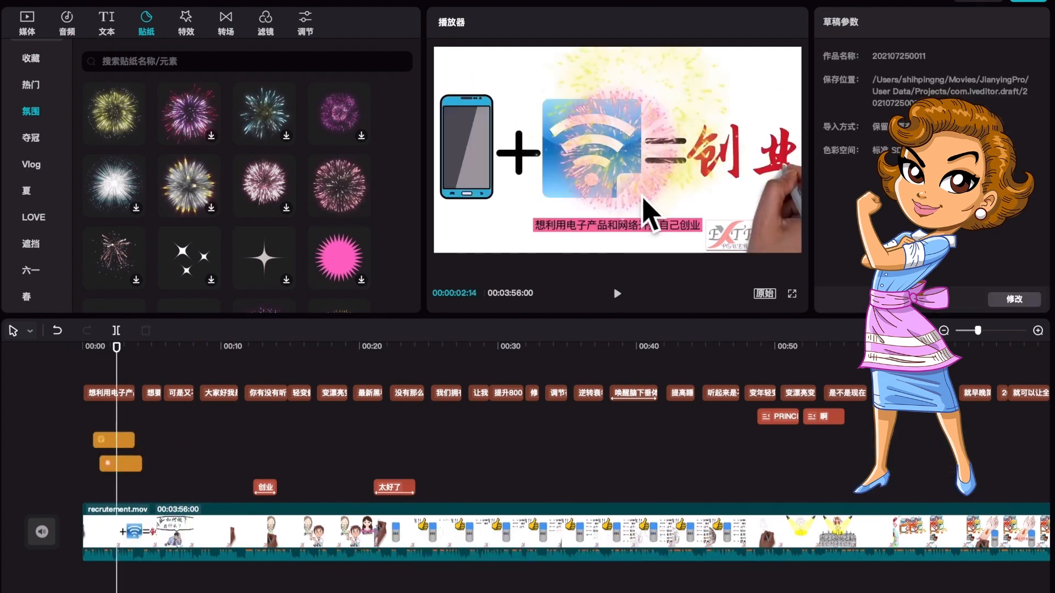
pyautogui.moveTo(551, 227); pyautogui.dragTo(524, 237)
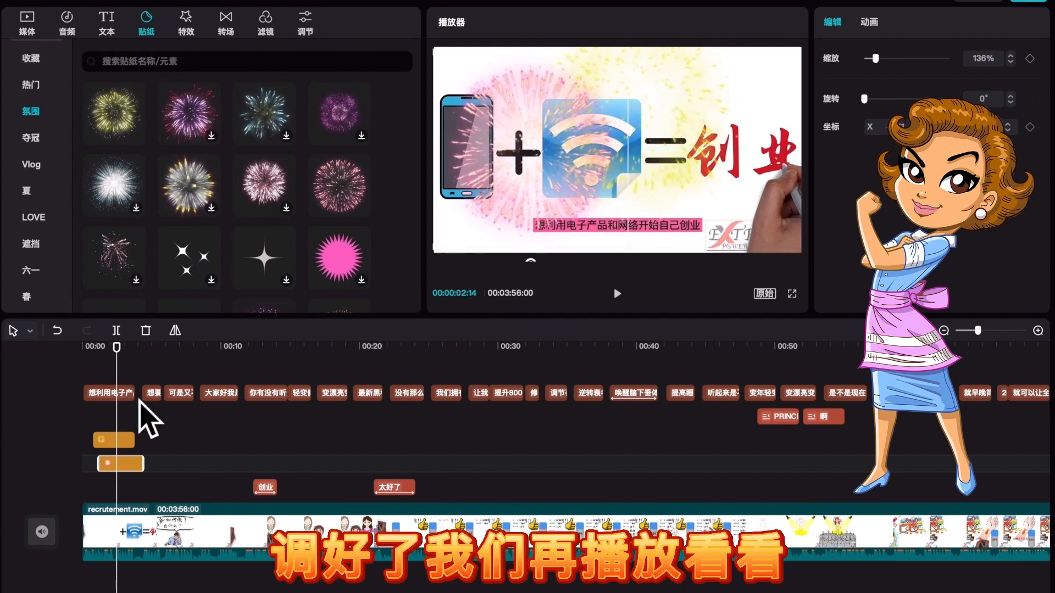
pyautogui.click(84, 415)
pyautogui.press('space')
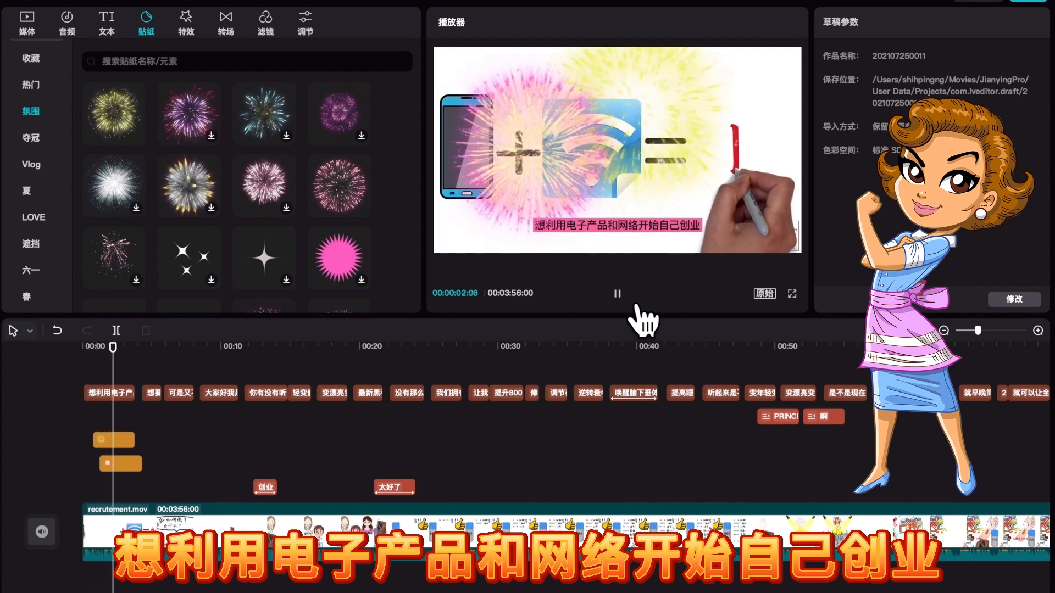
pyautogui.click(636, 305)
# Browse the range of stickers on offer across the categories, including 夺冠, Vlog, 情绪 and 综艺字
pyautogui.scroll(-10, 255, 229)
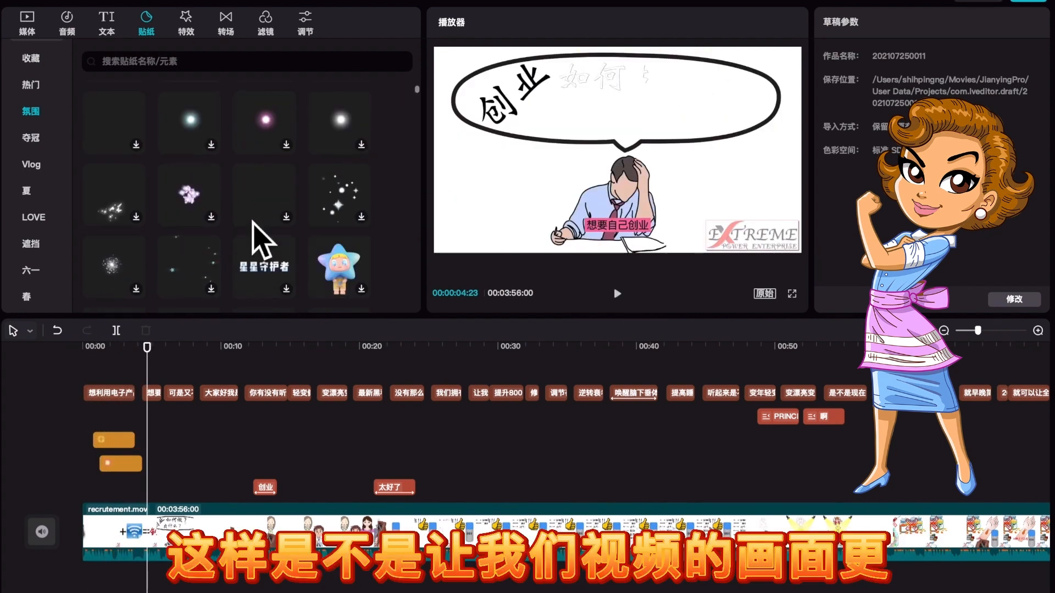
pyautogui.scroll(-10, 259, 235)
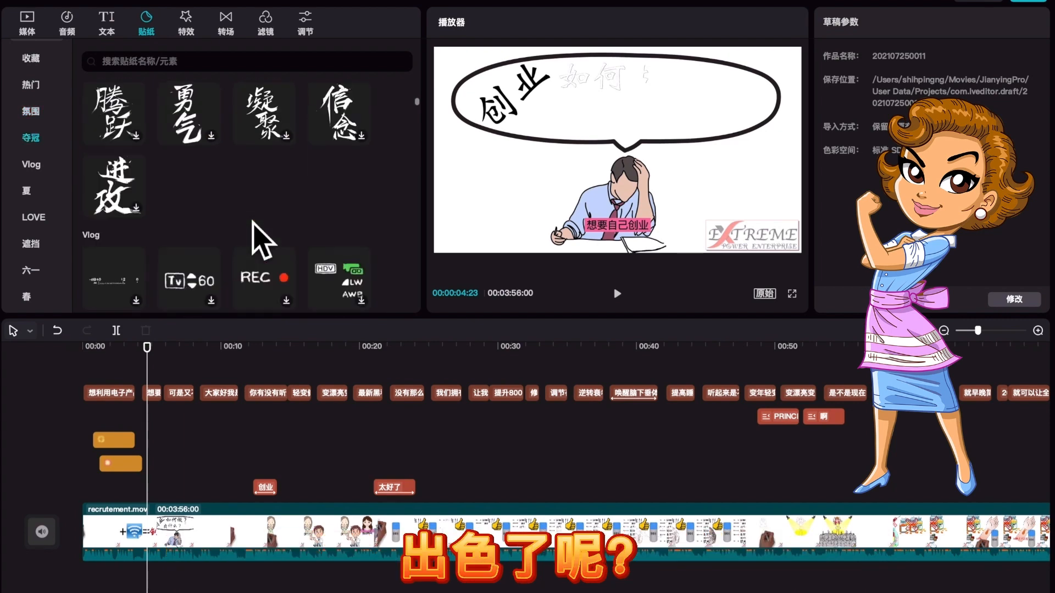
pyautogui.scroll(-5, 17, 146)
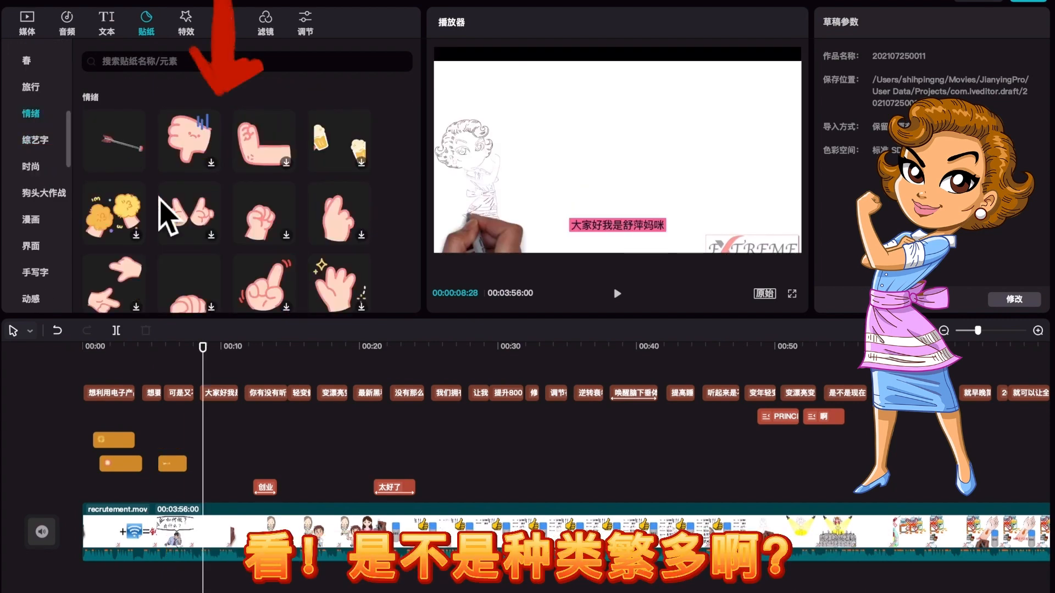
pyautogui.scroll(-10, 242, 248)
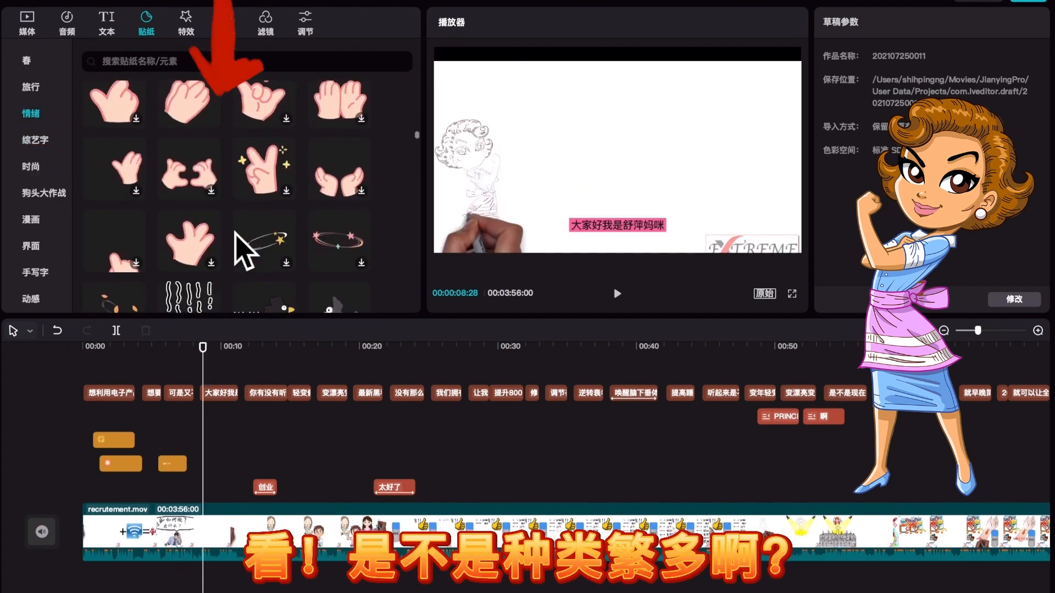
pyautogui.scroll(-10, 151, 242)
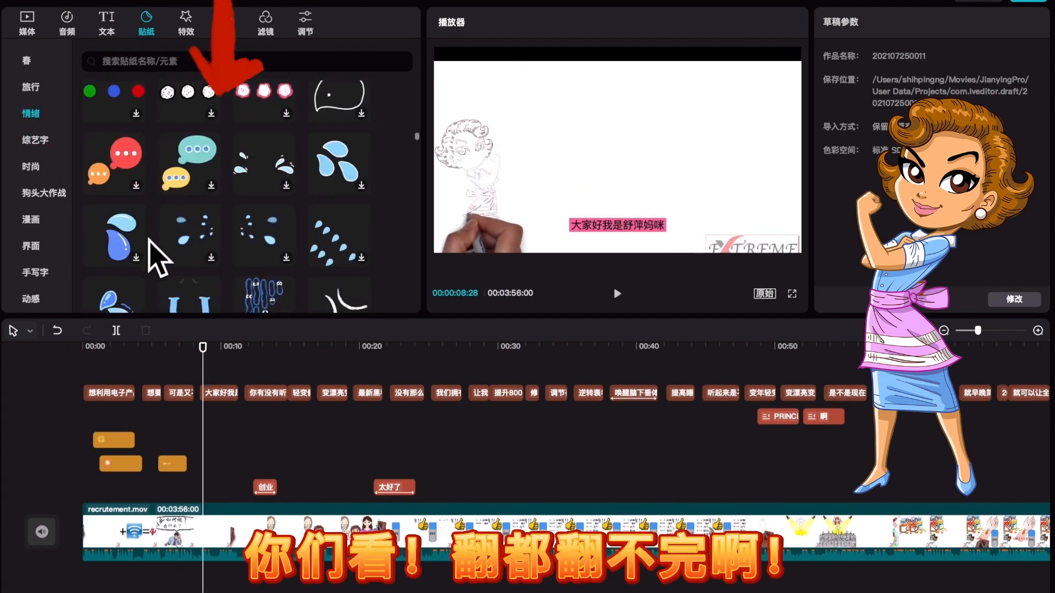
pyautogui.scroll(-10, 165, 236)
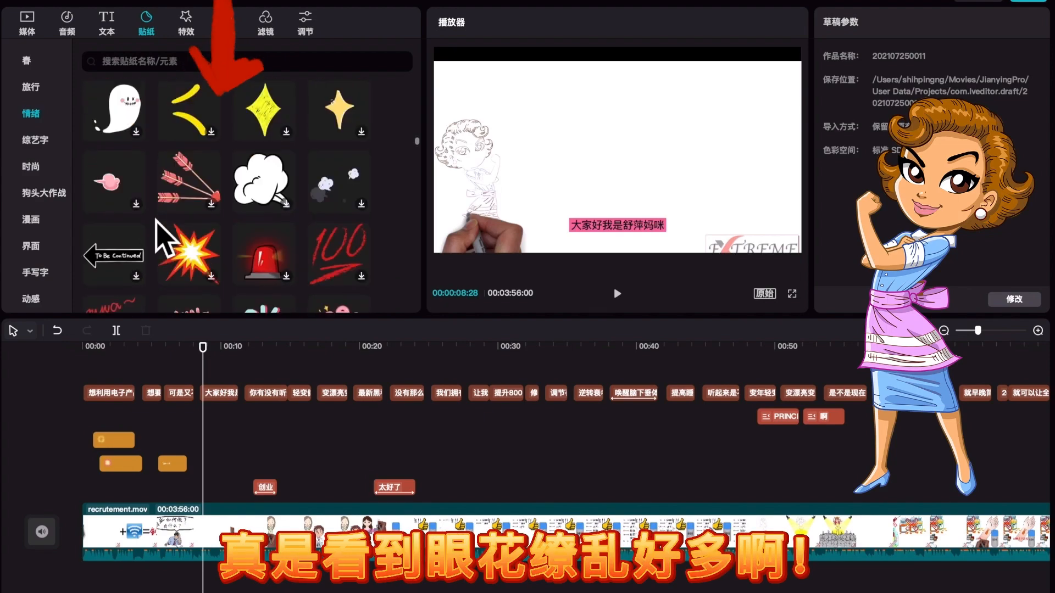
pyautogui.scroll(-15, 156, 220)
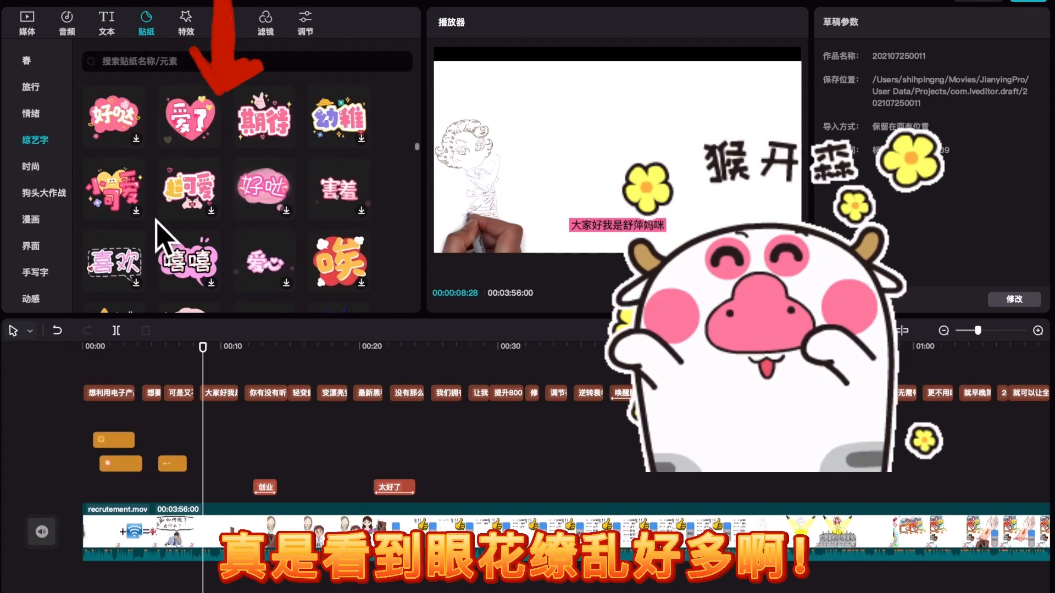
pyautogui.scroll(-10, 40, 218)
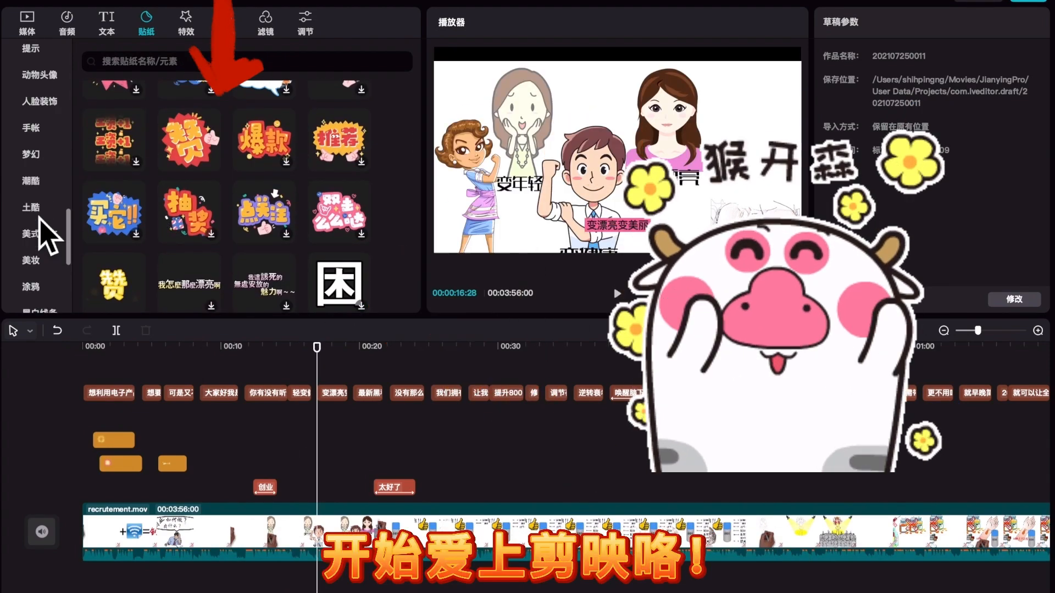
# Add the red check-mark sticker from the 提示 category near 00:16, scale it to 33% and place it beside 变漂亮
pyautogui.scroll(12, 40, 218)
pyautogui.scroll(-5, 41, 222)
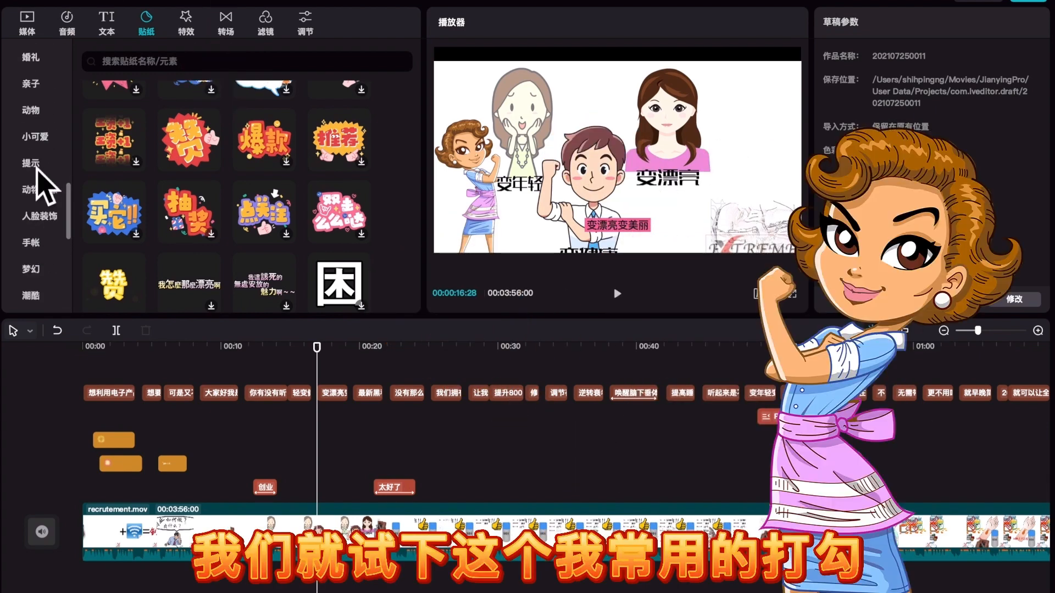
pyautogui.click(34, 167)
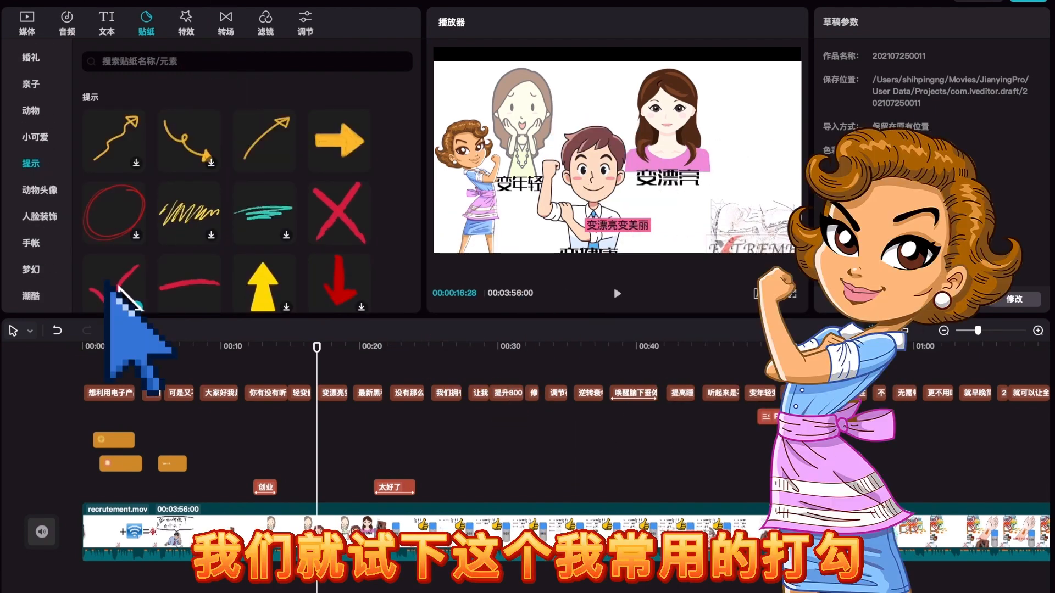
pyautogui.moveTo(122, 301); pyautogui.dragTo(306, 488)
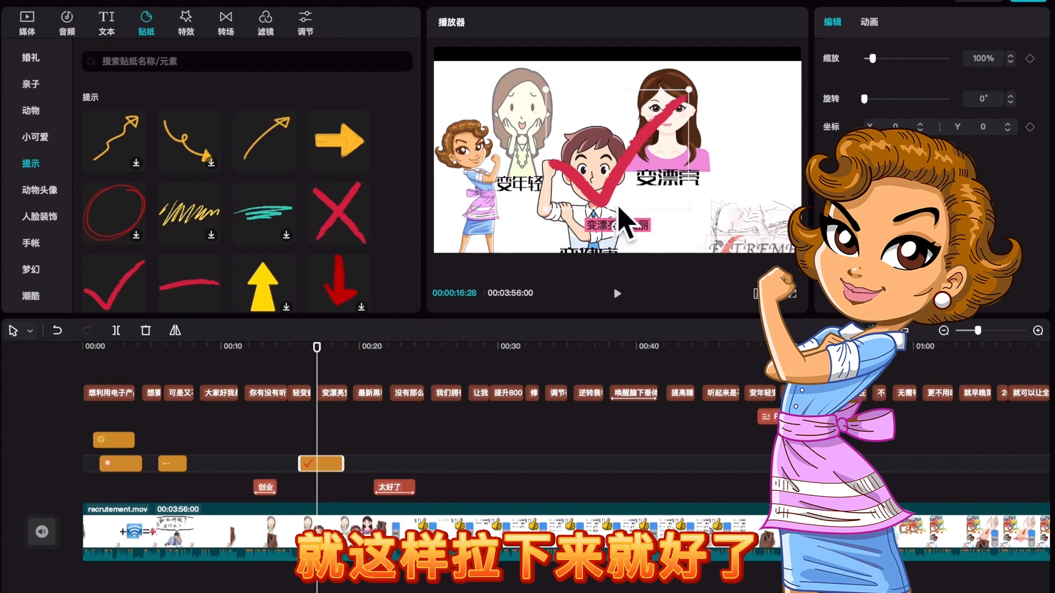
pyautogui.moveTo(620, 216)
pyautogui.mouseDown()
pyautogui.moveTo(657, 220)
pyautogui.moveTo(626, 223)
pyautogui.mouseUp()
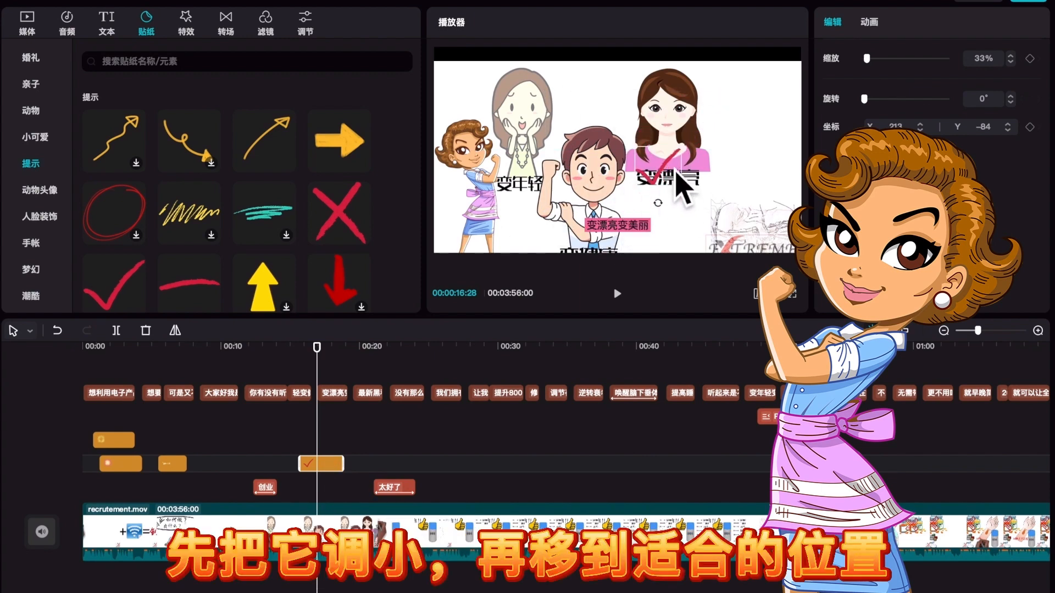
pyautogui.moveTo(624, 192); pyautogui.dragTo(716, 180)
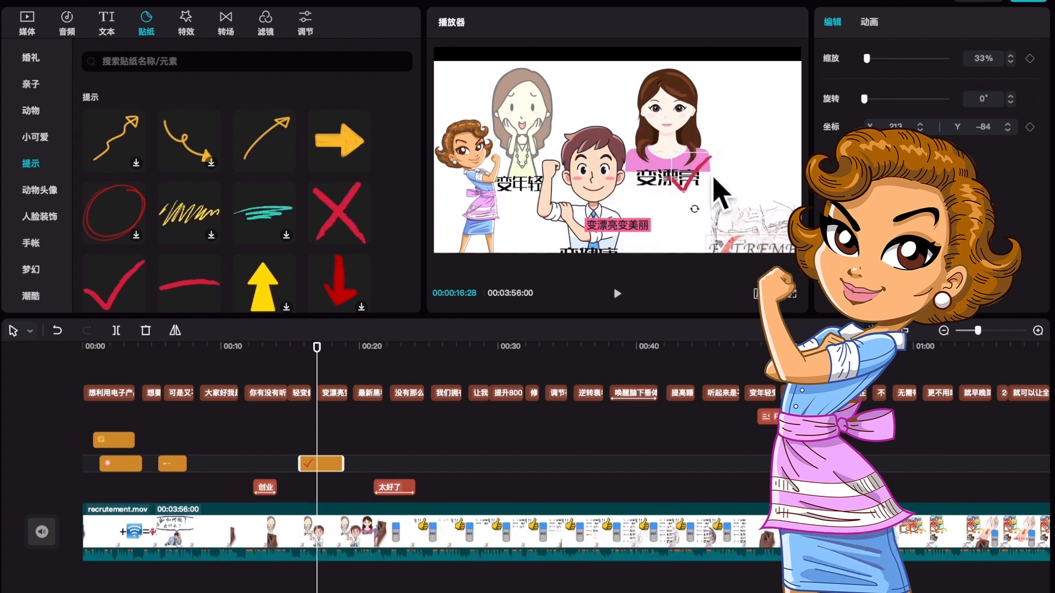
# Shorten the 变漂亮 check-mark clip and make it start at about 00:17 on the timeline
pyautogui.moveTo(330, 464); pyautogui.dragTo(287, 438)
pyautogui.click(429, 438)
pyautogui.click(336, 466)
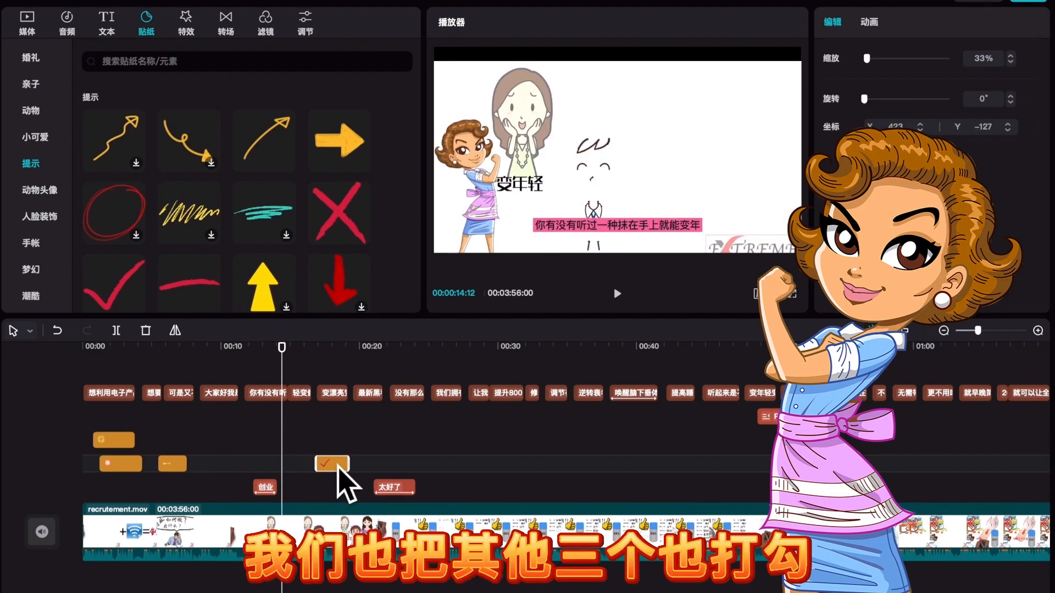
# Duplicate the check-mark sticker on the timeline, placing one copy beside 变年轻 and pasting another for 变健康
pyautogui.click(297, 444)
pyautogui.click(684, 196)
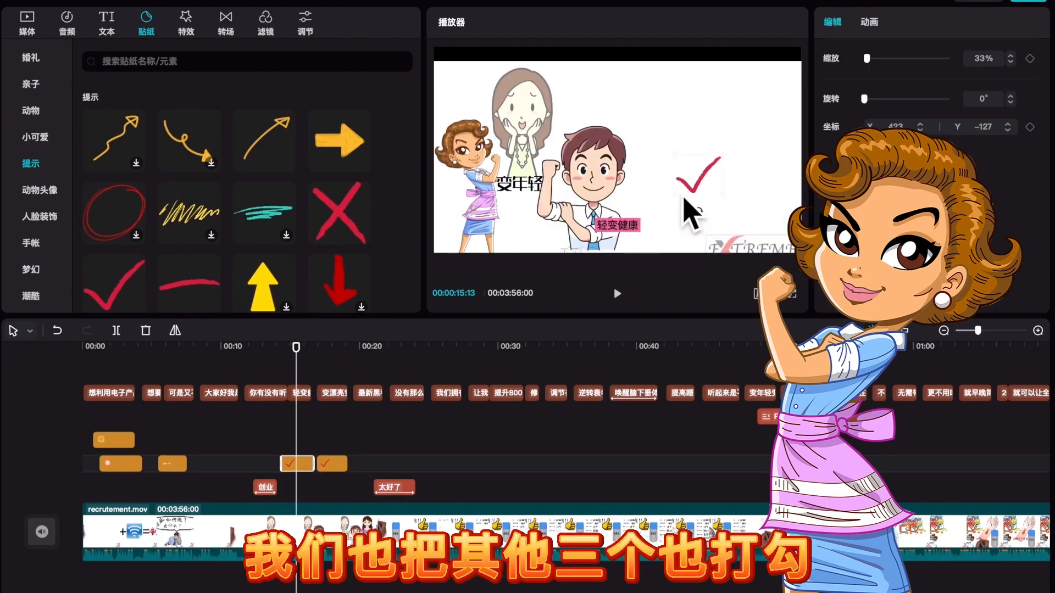
pyautogui.moveTo(685, 197); pyautogui.dragTo(548, 211)
pyautogui.hotkey('ctrl', 'c')
pyautogui.hotkey('ctrl', 'v')
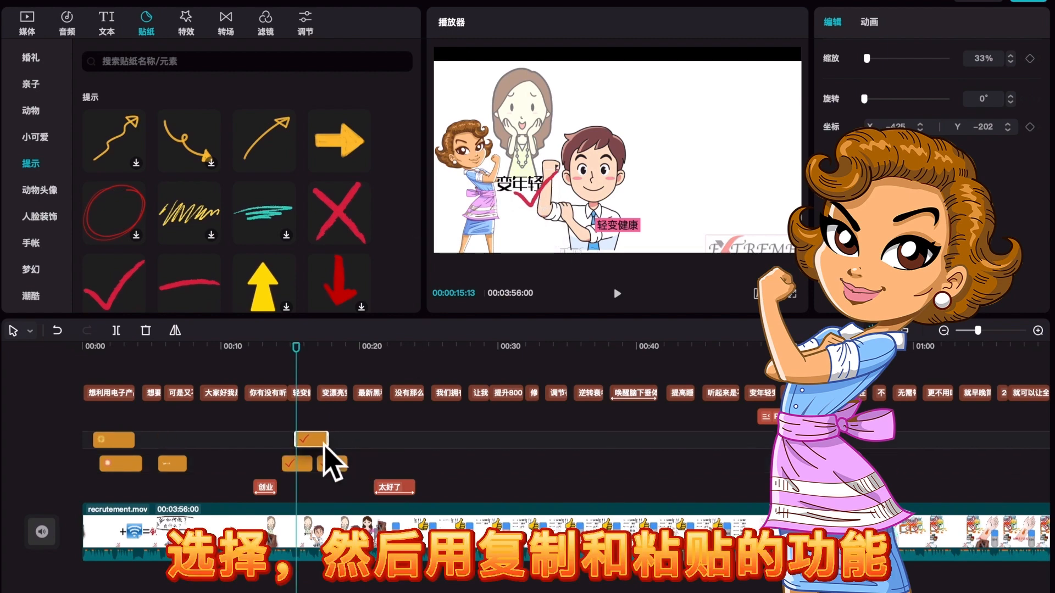
pyautogui.click(312, 440)
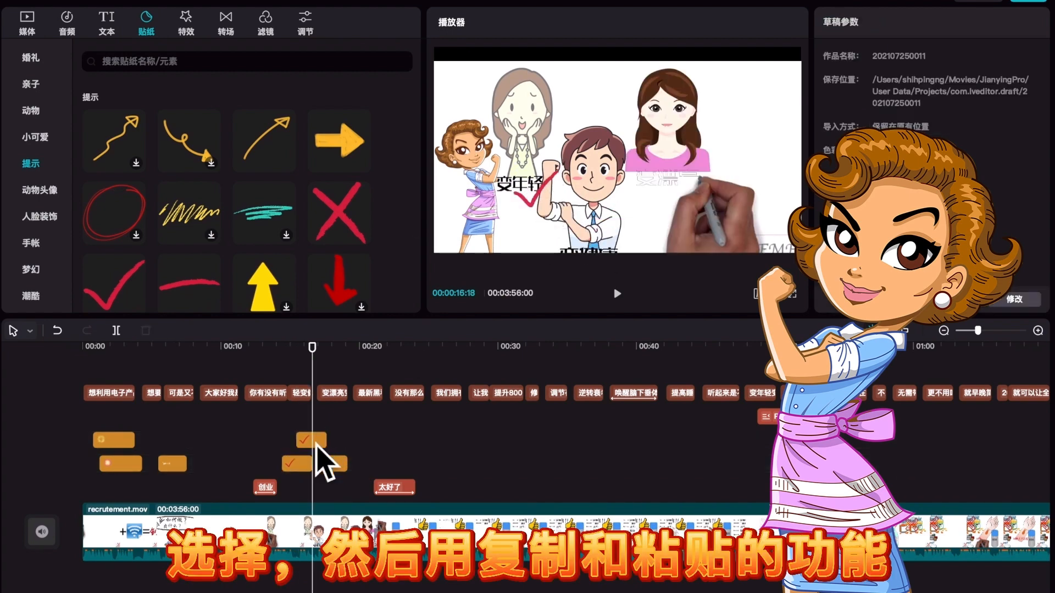
# Play back the check-mark stickers from about 00:15 and look through more of the 提示 stickers
pyautogui.click(265, 415)
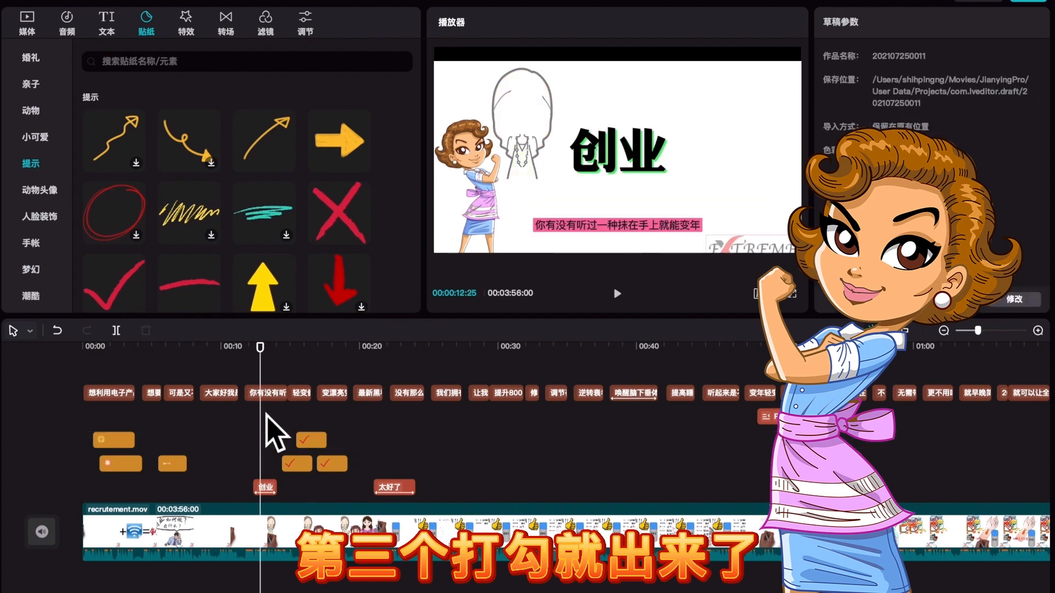
pyautogui.click(293, 422)
pyautogui.press('space')
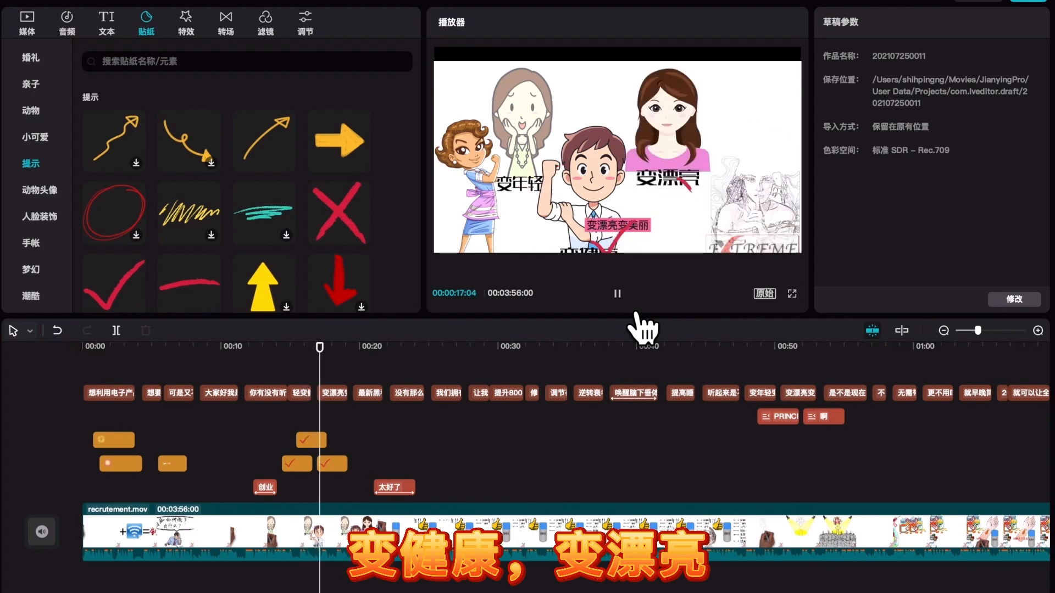
pyautogui.press('space')
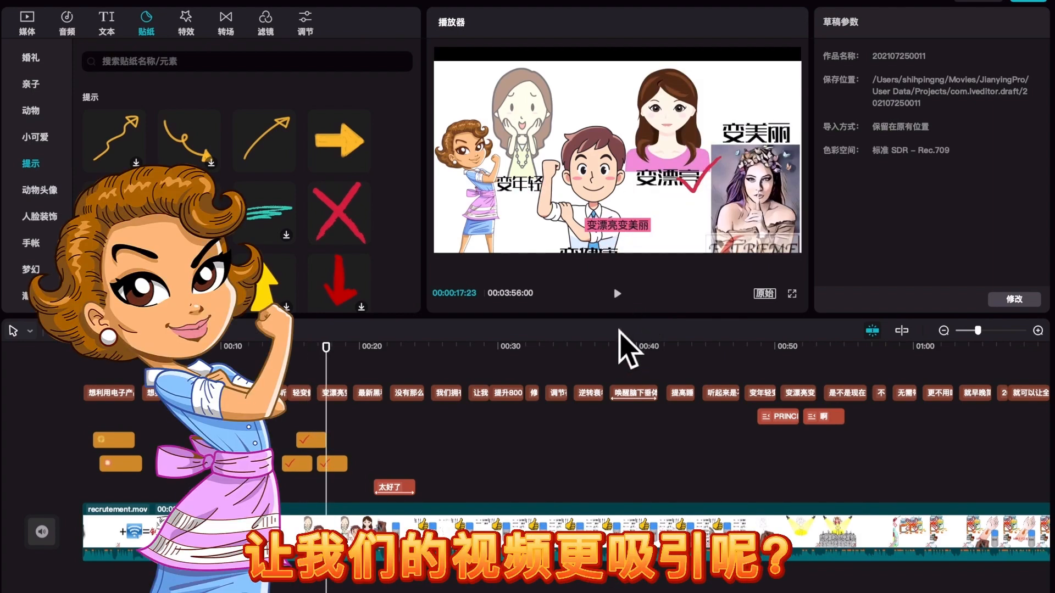
pyautogui.scroll(-1, 234, 220)
pyautogui.scroll(-5, 240, 237)
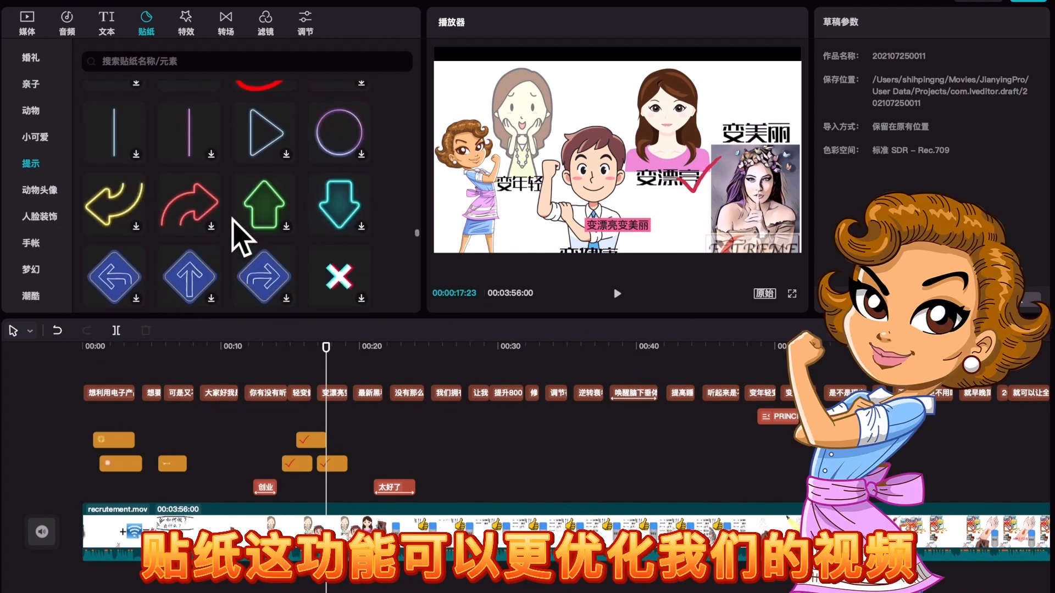
# Look through the remaining 提示 stickers, and browse the 人脸装饰 and 手帐 sticker categories
pyautogui.scroll(-10, 233, 218)
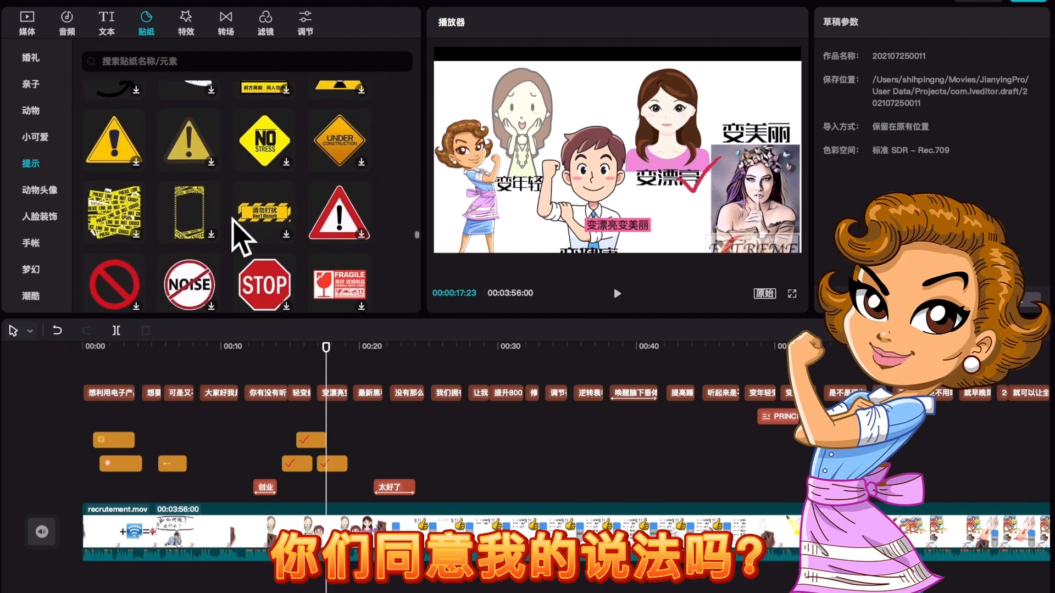
pyautogui.click(37, 219)
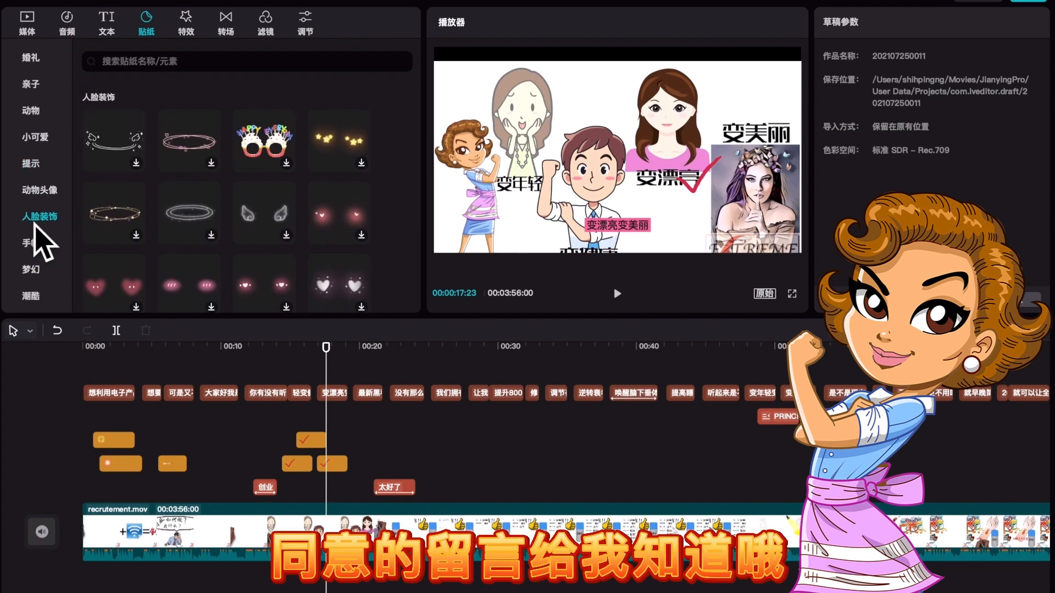
pyautogui.scroll(-2, 142, 233)
pyautogui.scroll(-2, 149, 250)
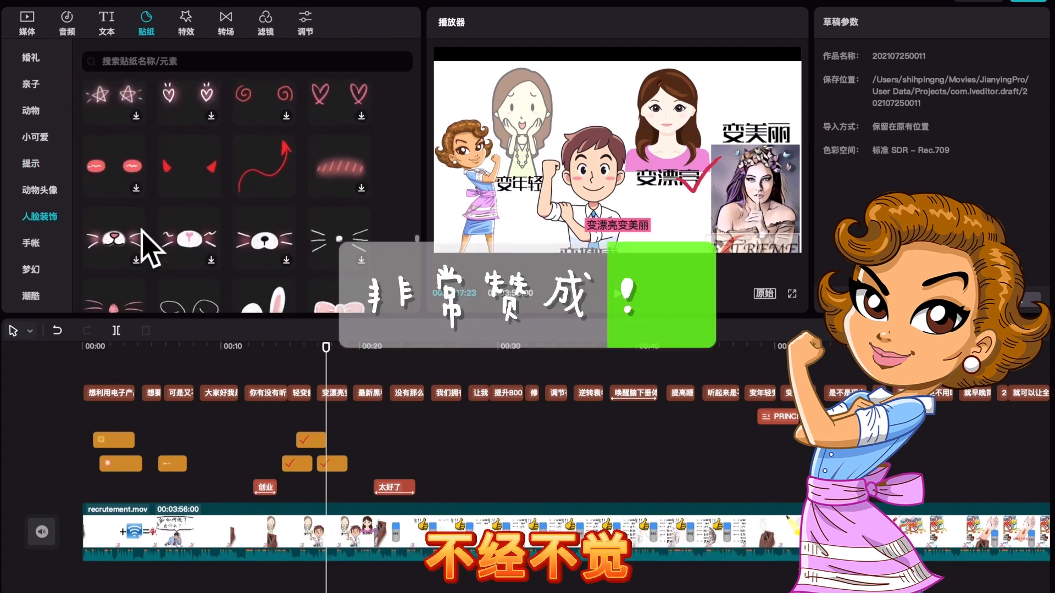
pyautogui.scroll(-3, 148, 250)
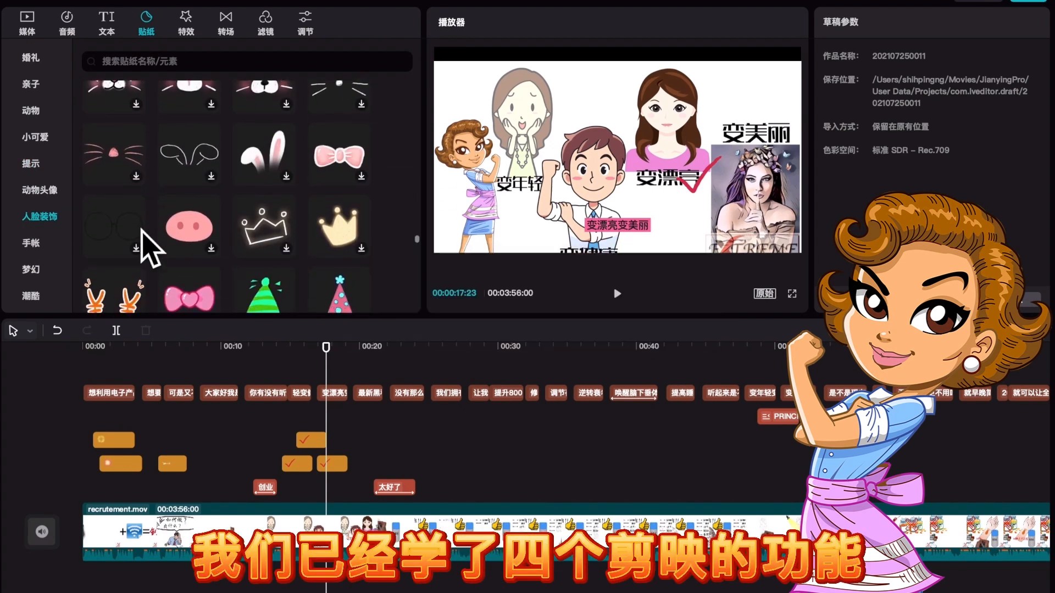
pyautogui.scroll(-3, 141, 233)
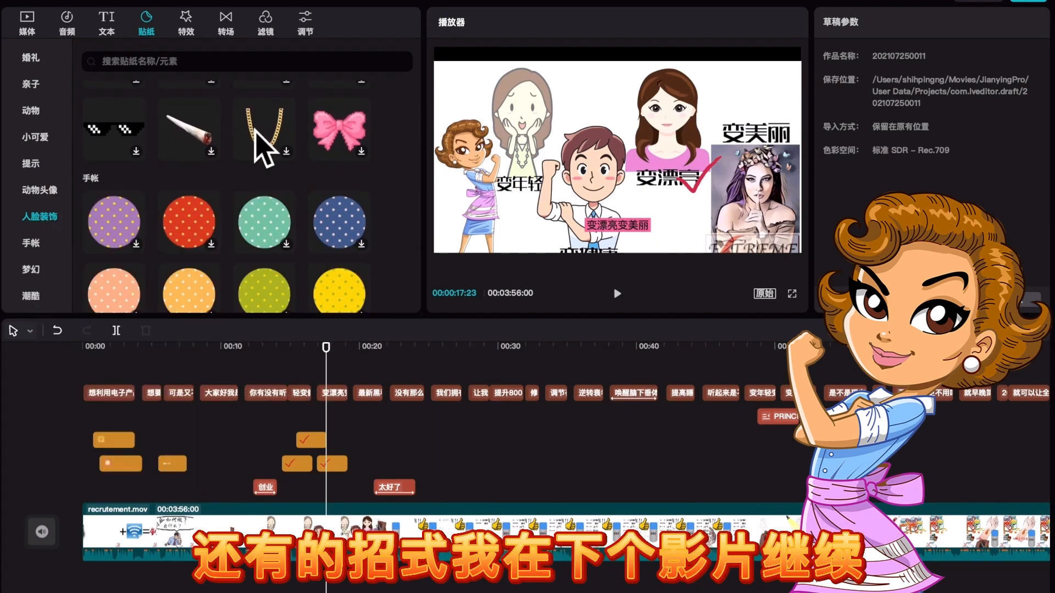
pyautogui.scroll(-10, 256, 131)
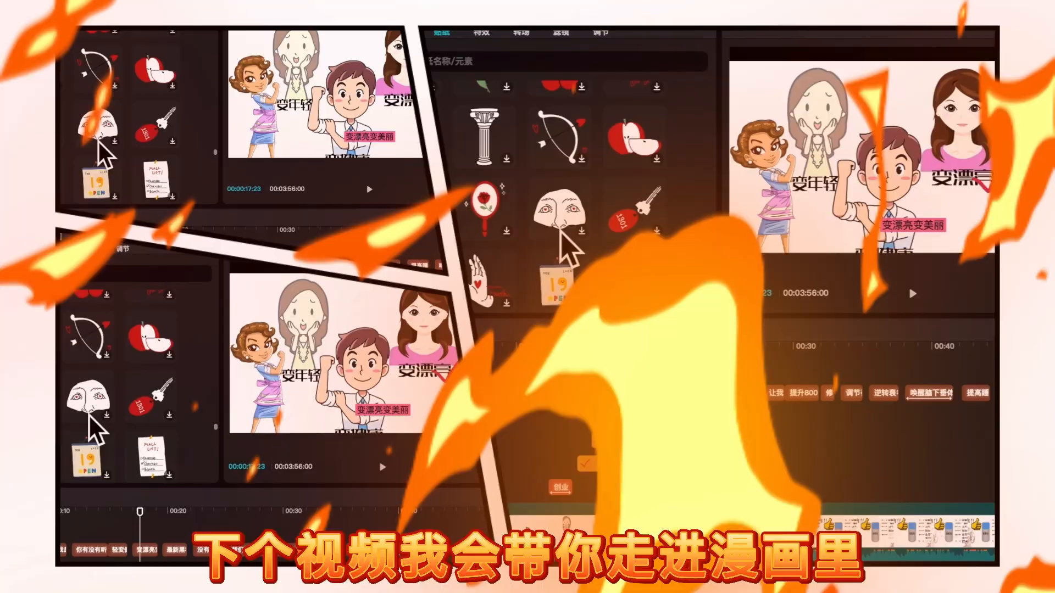
pyautogui.scroll(-10, 561, 231)
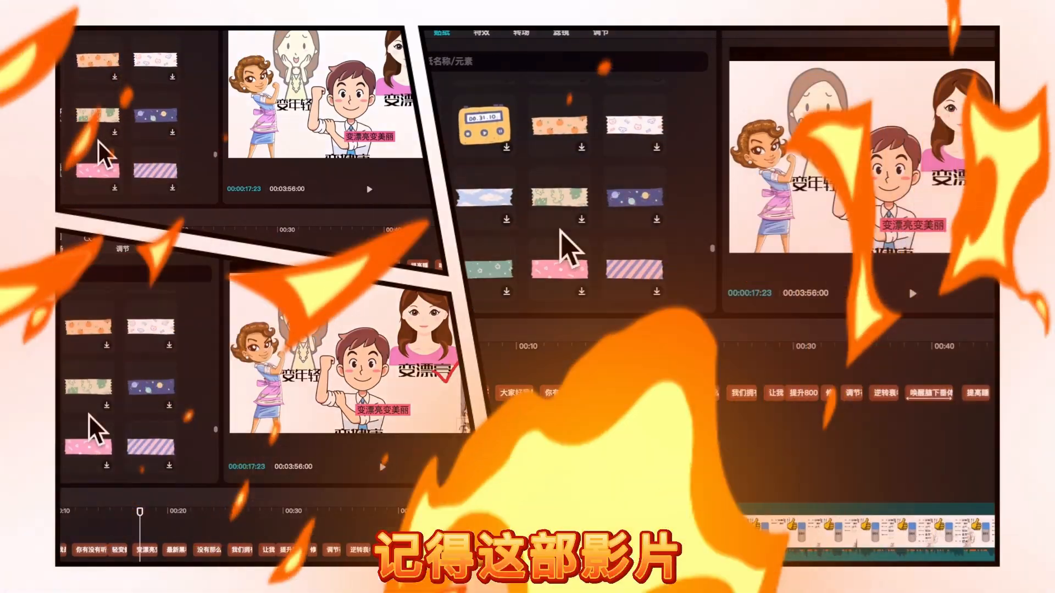